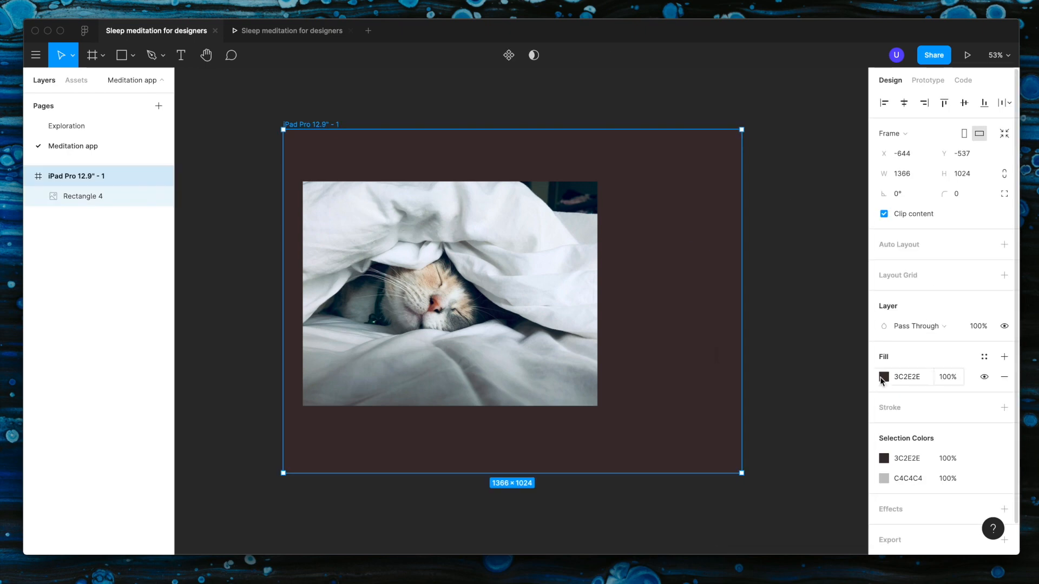
Step: Fill the iPad frame with the dark blue 071329 sampled from the cat photo
left_click(883, 377)
left_click(736, 415)
left_click(500, 332)
Step: Draw a square about 496 × 496 over the cat photo and rotate it 45°
key("r")
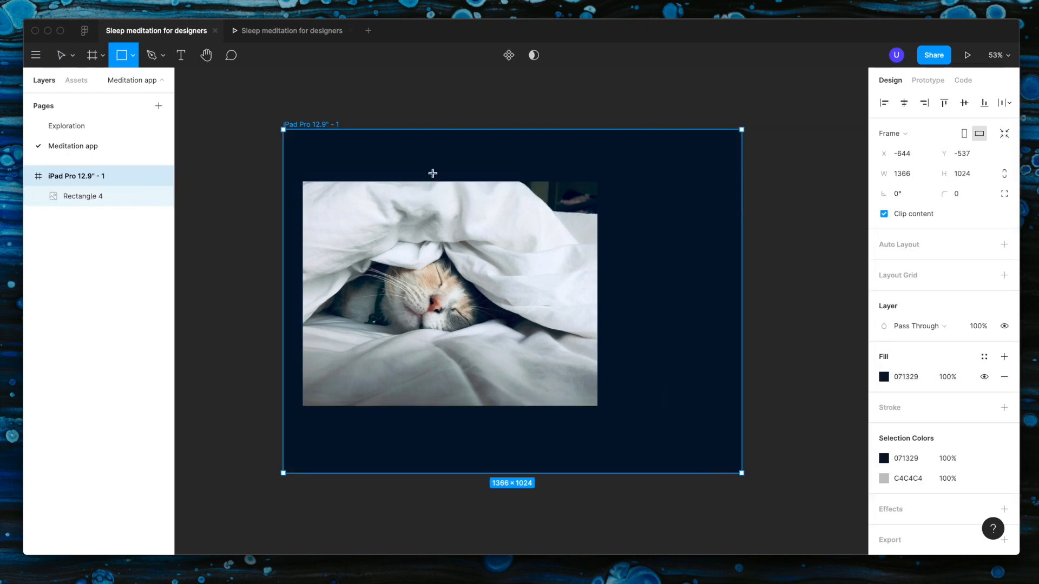
mouse_move(359, 223)
left_mouse_down()
mouse_move(545, 389)
mouse_move(526, 388)
left_mouse_up()
left_click_drag(475, 356, 462, 340)
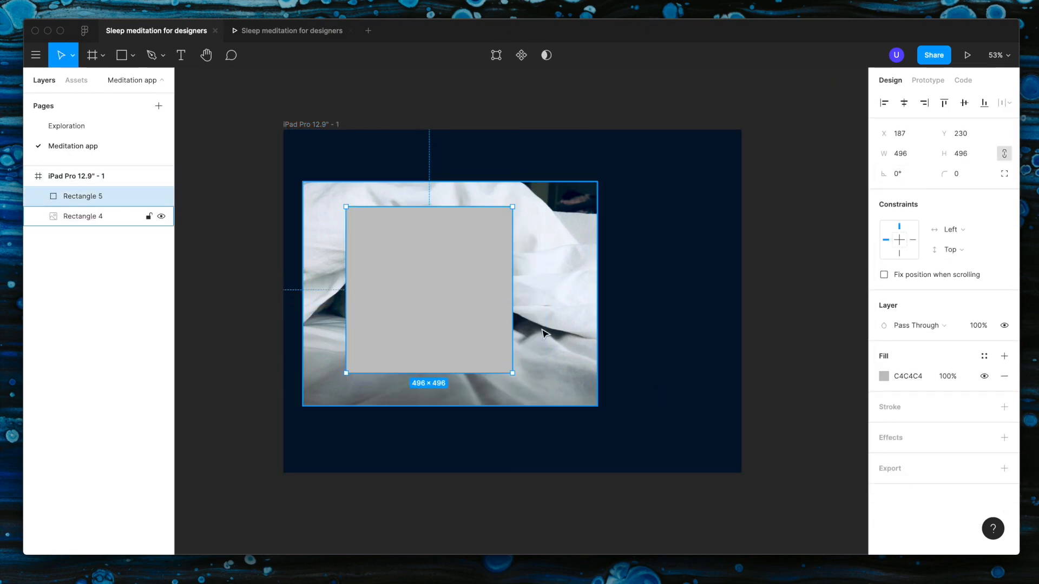
left_click(901, 173)
type("45")
key("Return")
left_click(476, 217, "shift")
left_click(522, 55)
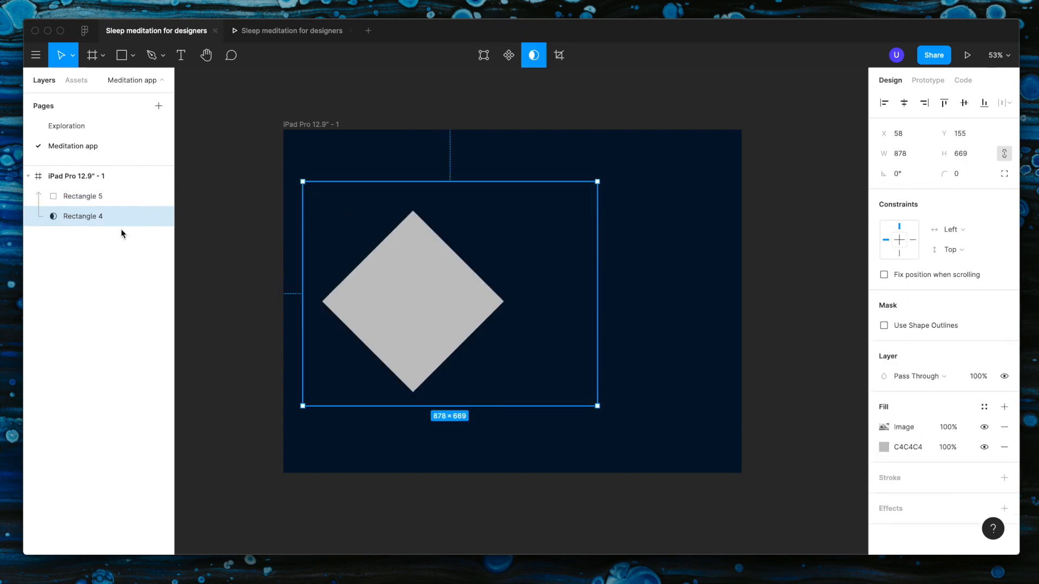
left_click(74, 200)
left_click(85, 219, "shift")
key("super+g")
left_click(42, 196)
double_click(422, 296)
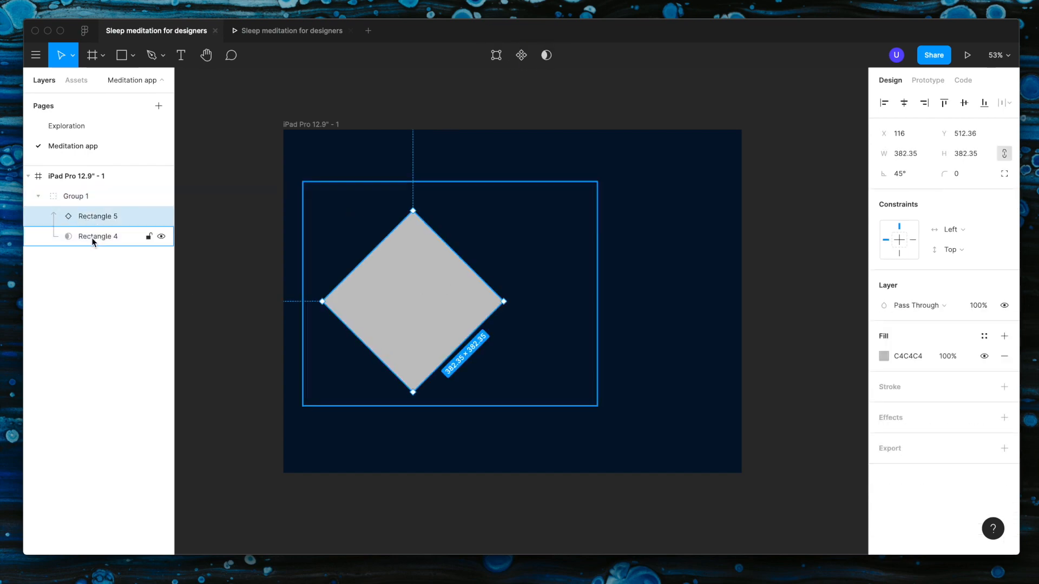
left_click(92, 237)
key("super+z")
key("super+z")
key("super+z")
key("super+z")
key("super+z")
Step: Place the cat photo layer above the diamond and use the diamond as its mask
left_click(83, 218)
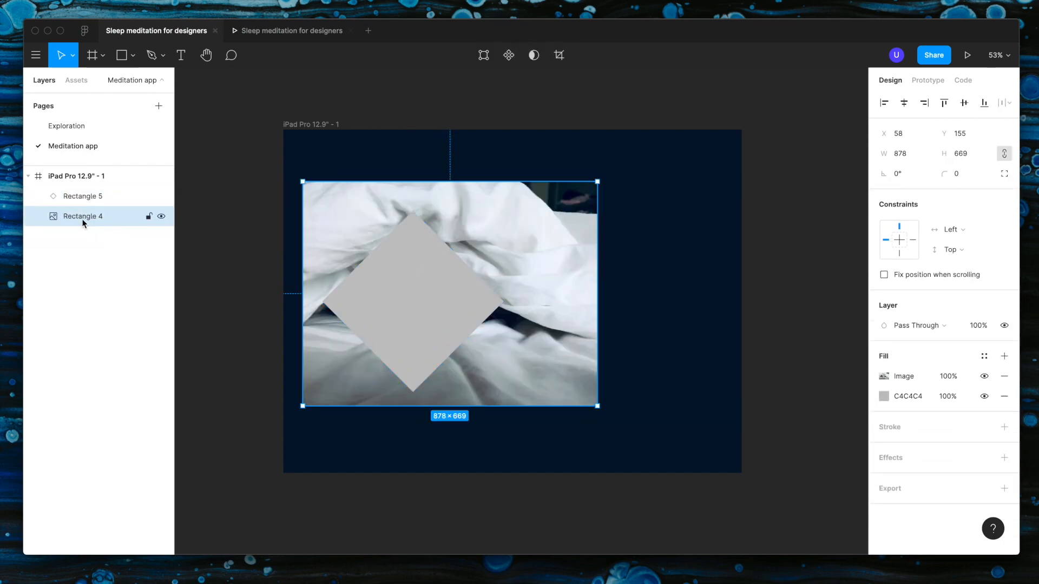
left_click_drag(83, 219, 83, 189)
left_click(84, 216, "shift")
left_click(521, 55)
key("super+z")
Step: Resize the masked photo to about 894 × 607 and position the cat's face in the middle of the diamond
left_click_drag(431, 304, 394, 307)
left_click(101, 199)
left_click_drag(424, 168, 457, 211)
left_click_drag(563, 340, 585, 332)
left_click_drag(425, 348, 402, 338)
left_click_drag(430, 210, 430, 188)
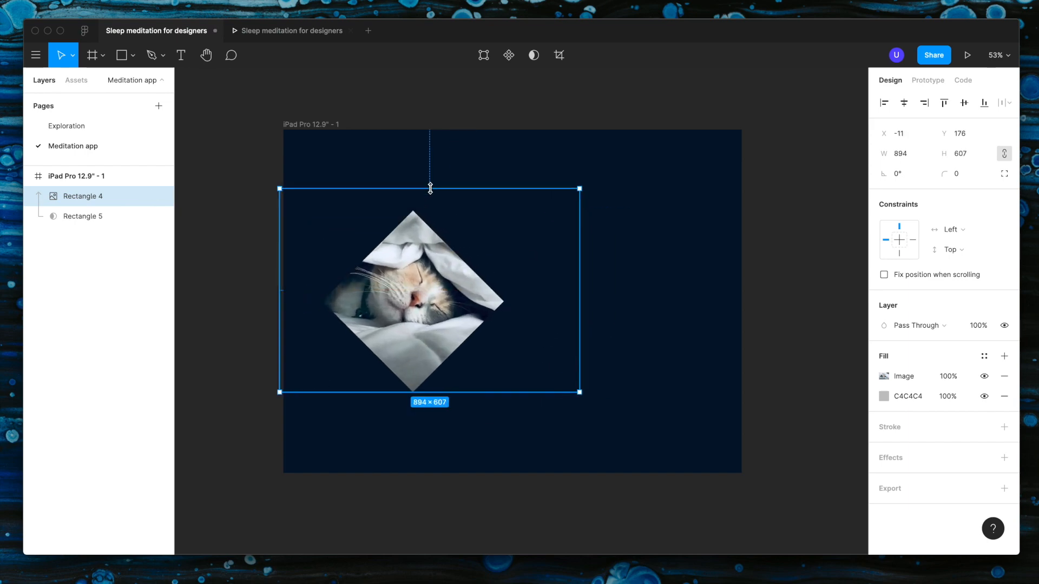
left_click_drag(419, 293, 434, 295)
left_click(583, 475)
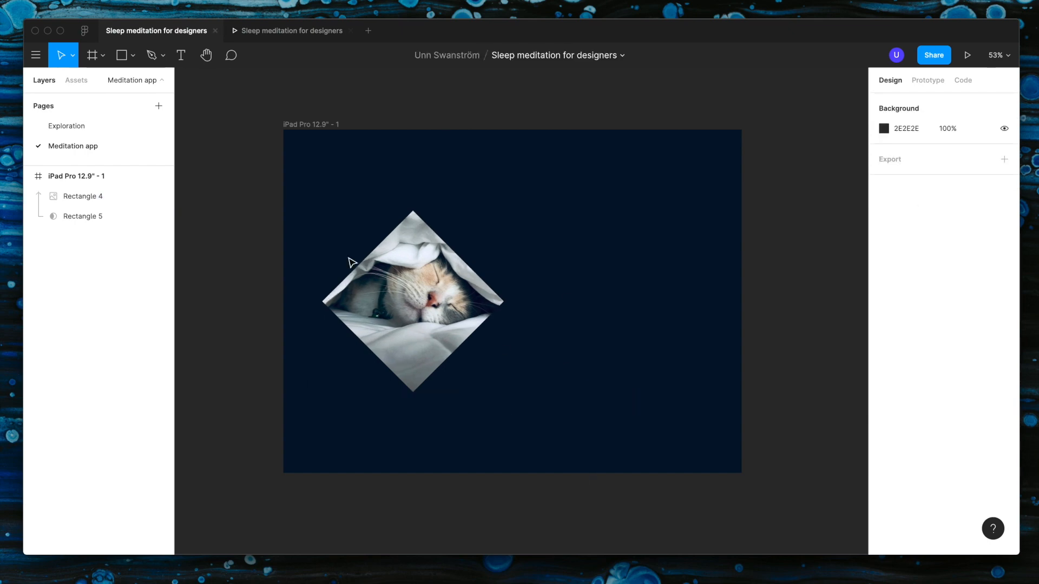
Step: Add a text reading "CAt nap" beside the diamond photo
scroll(547, 176, "right", 2)
scroll(547, 176, "down", 1)
key("t")
left_click(535, 259)
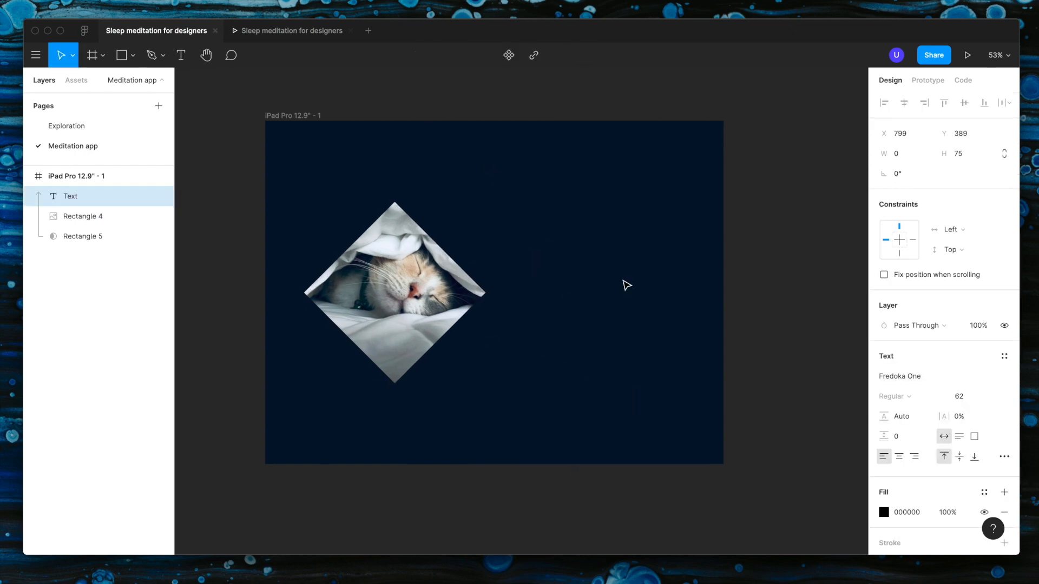
type("CAt nap")
Step: Group the cat photo with its diamond mask
key("super+a")
left_click(124, 217)
left_click(90, 237, "shift")
key("super+g")
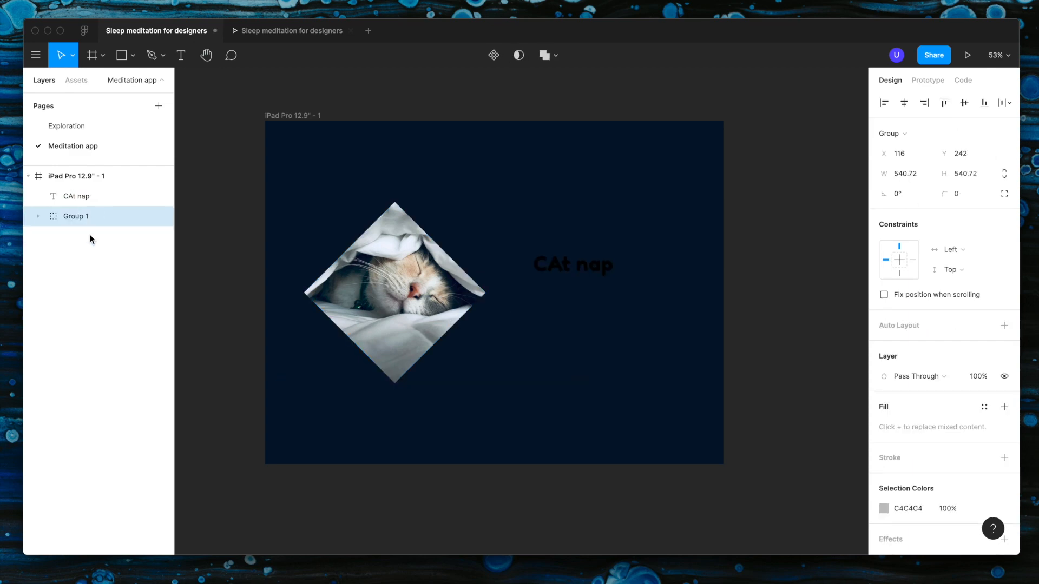
Step: Correct the title text to "Cat nap"
left_click(565, 270)
double_click(563, 269)
left_click(563, 266)
key("BackSpace")
type("a")
left_click(691, 325)
Step: Color the "Cat nap" title with F0F4FD sampled from the photo and move it closer to the diamond
left_click(883, 512)
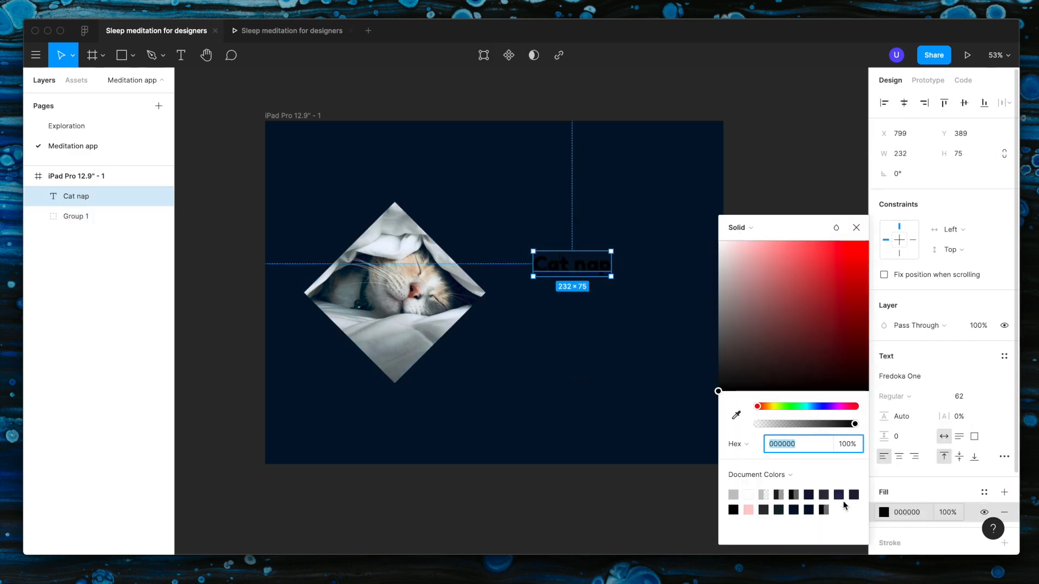
left_click(736, 415)
left_click(385, 245)
left_click(600, 338)
left_click_drag(580, 270, 535, 307)
Step: Add a description text below the "Cat nap" title that begins "Take a nap with your"
key("t")
left_click(512, 313)
left_click(609, 363)
double_click(534, 306)
type("TAc")
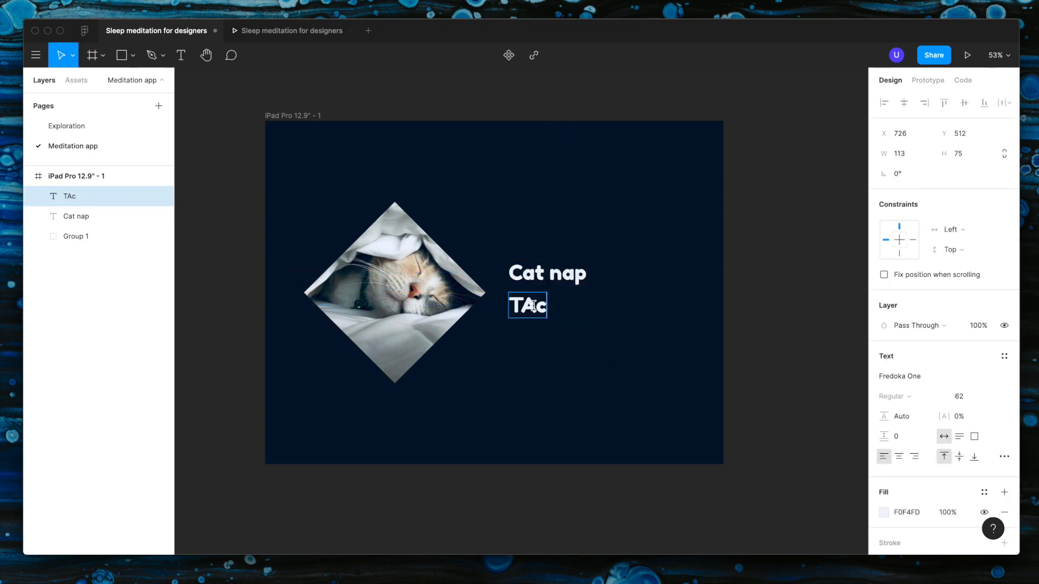
key("BackSpace")
key("BackSpace")
type("ake a nap with your favo")
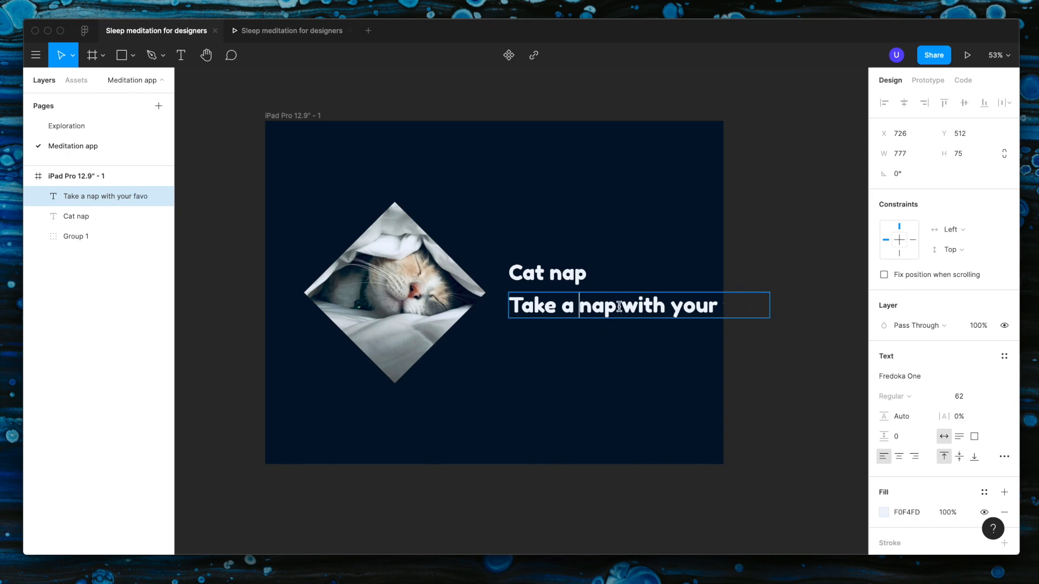
type("purrfect")
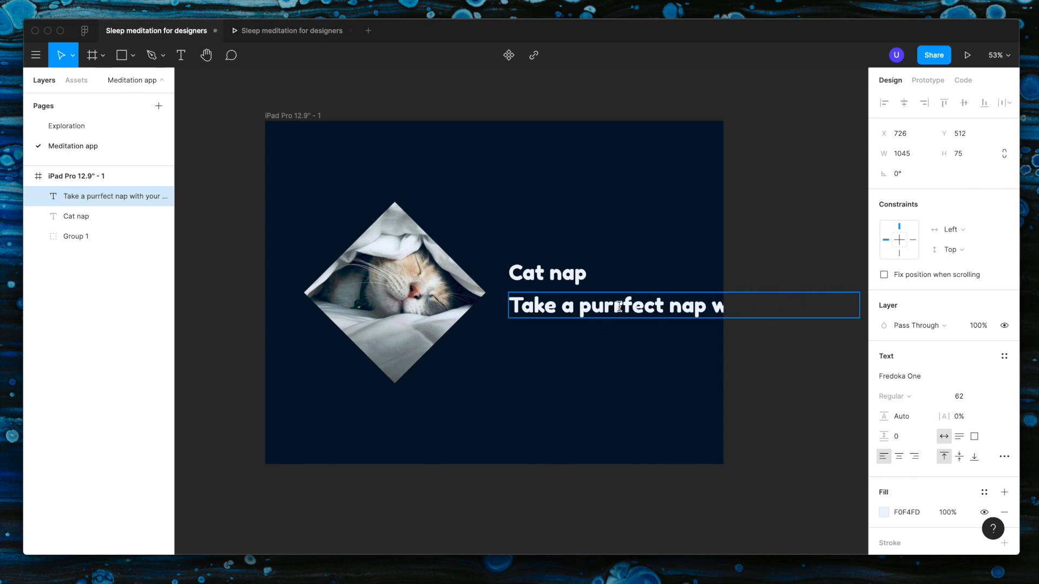
Step: Complete the description as "Take a purrfect nap with your favorite kitty", with a line break after "nap"
key("Return")
left_click(666, 329)
type("rite kitty")
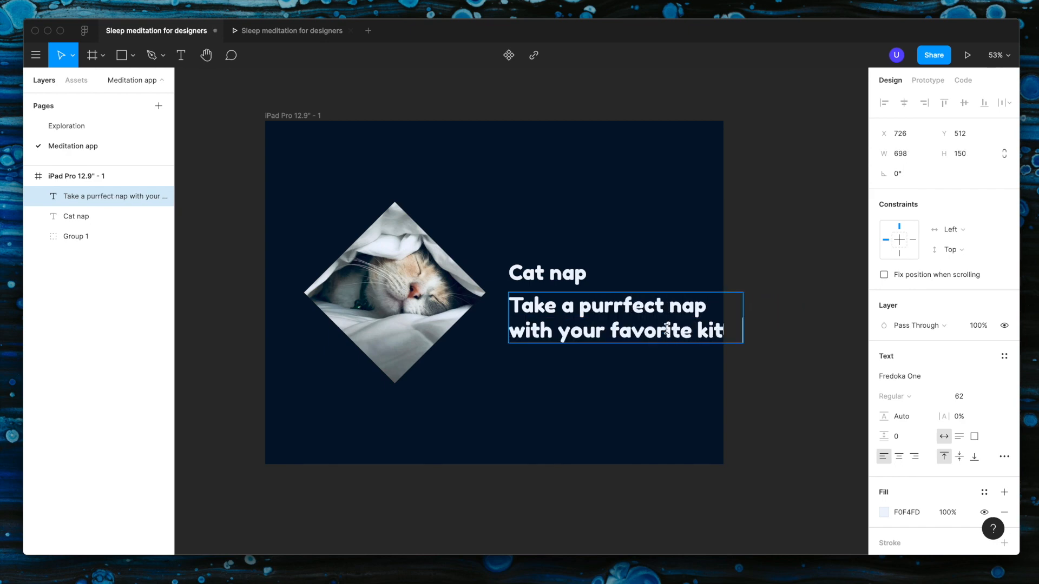
Step: Reduce the description's font size to 42
left_click(758, 400)
left_click(970, 396)
key("shift+Down")
key("shift+Down")
key("shift+Down")
key("shift+Up")
Step: Set the description's font to Futura Medium at size 34
left_click(902, 380)
key("Down")
key("Down")
key("Down")
key("Down")
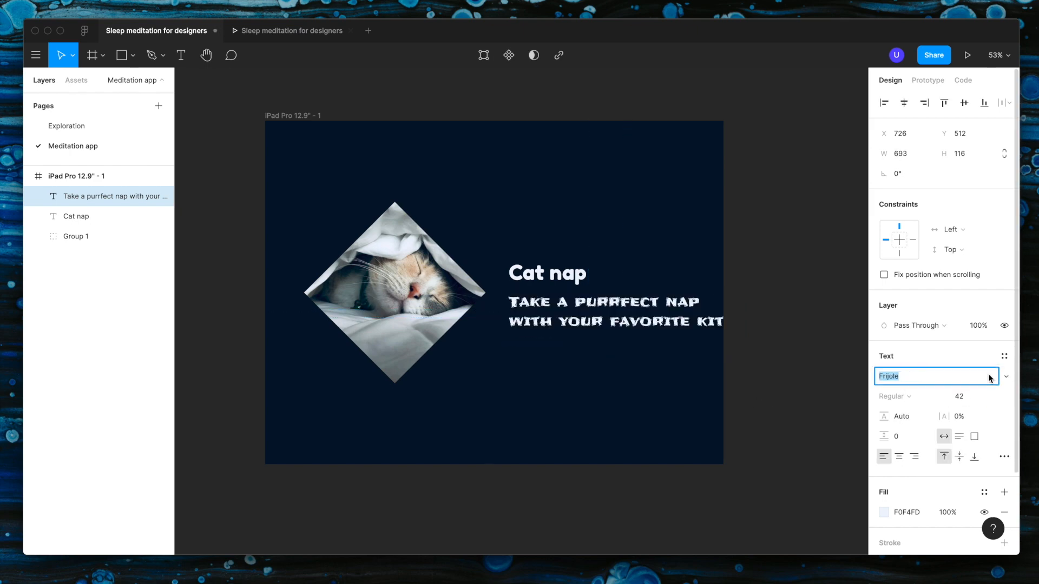
left_click(1004, 377)
left_click(974, 406)
left_click(965, 401)
type("34")
key("Return")
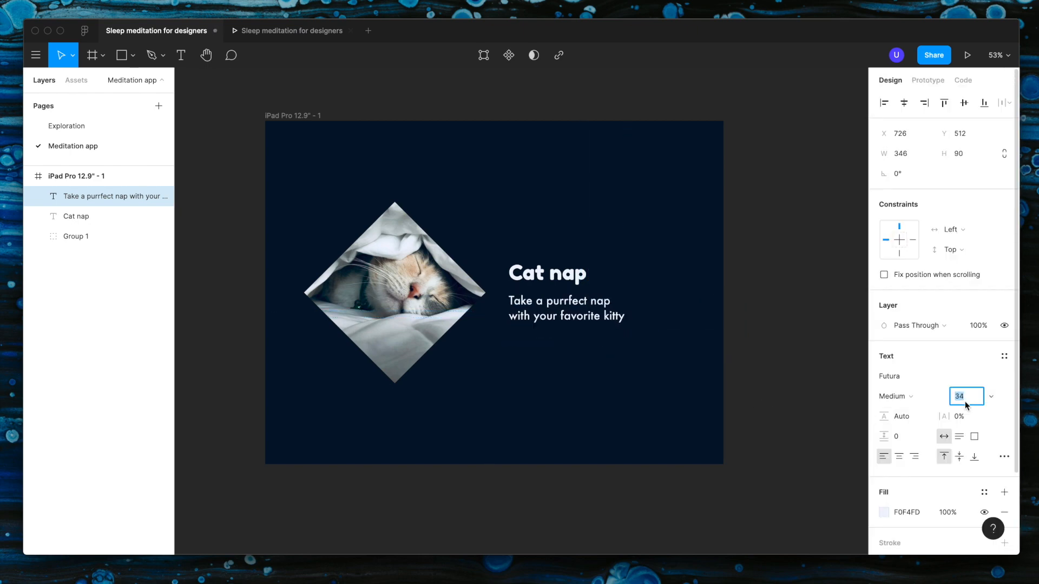
Step: Add an empty third line after "with your favorite kitty" in the description
left_click(557, 330)
left_click(624, 316)
key("Return")
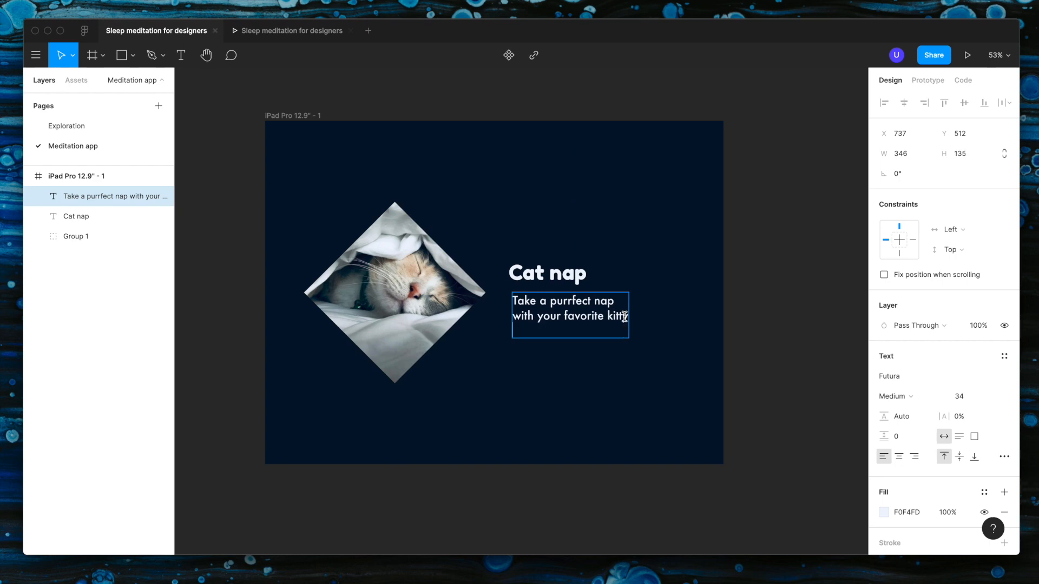
left_click(602, 436)
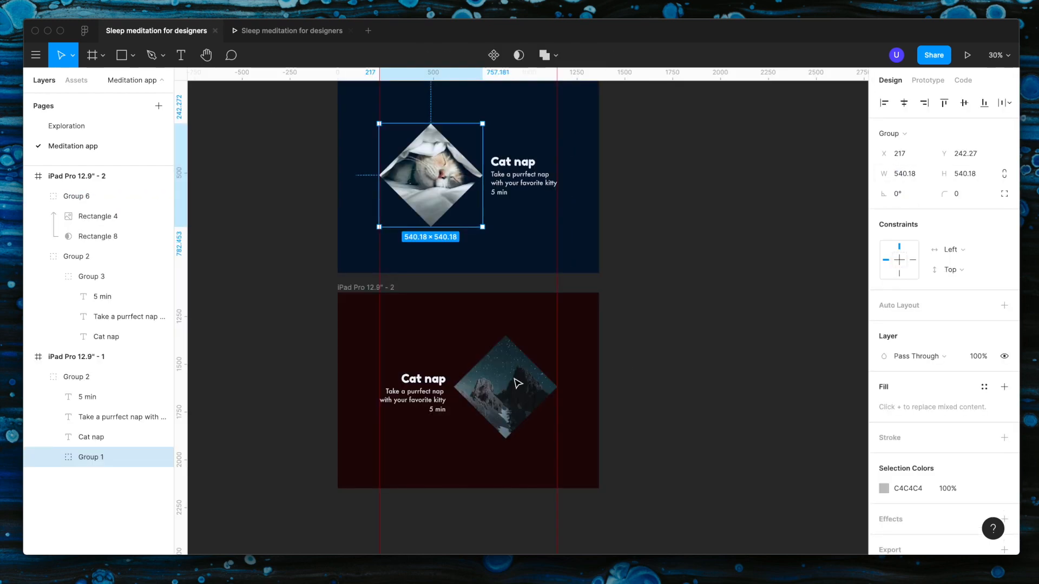
Step: Lock the proportions of the cat diamond group and set its width to 540
left_click(518, 383)
double_click(440, 193)
left_click(922, 176)
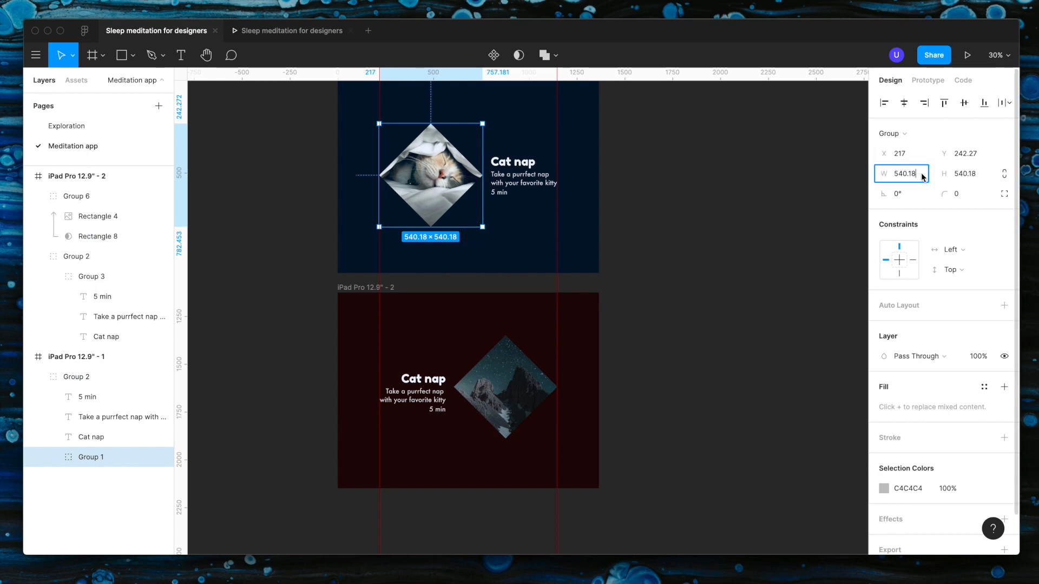
left_click(1004, 174)
left_click(921, 177)
left_click(921, 177)
key("BackSpace")
key("BackSpace")
key("BackSpace")
key("Return")
Step: Lock the proportions of the mountain diamond group and adjust its width to match the cat diamond
left_click(509, 401)
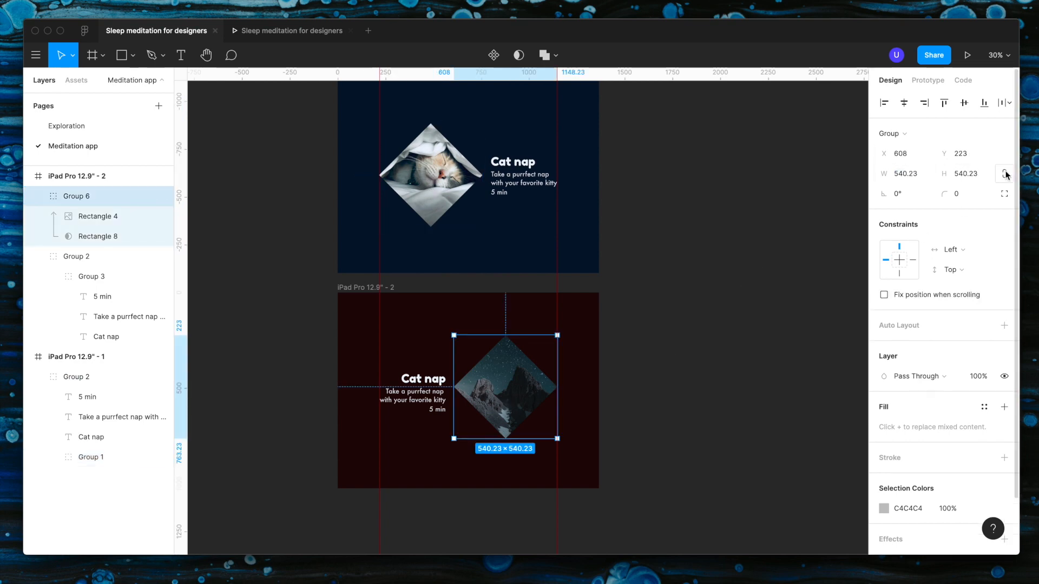
left_click(1004, 174)
left_click(916, 176)
key("Return")
left_click(510, 503)
Step: Fill the iPad Pro 12.9" - 2 frame with the dark teal 16252C sampled from the mountain photo's sky
scroll(517, 378, "up", 5)
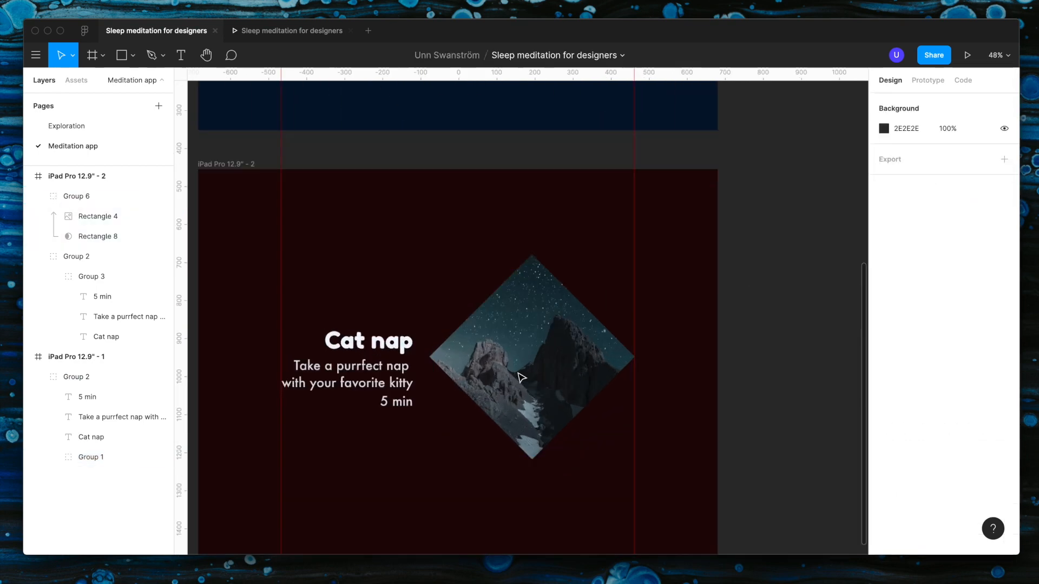
scroll(550, 360, "down", 2)
left_click(649, 427)
left_click(883, 397)
left_click(736, 415)
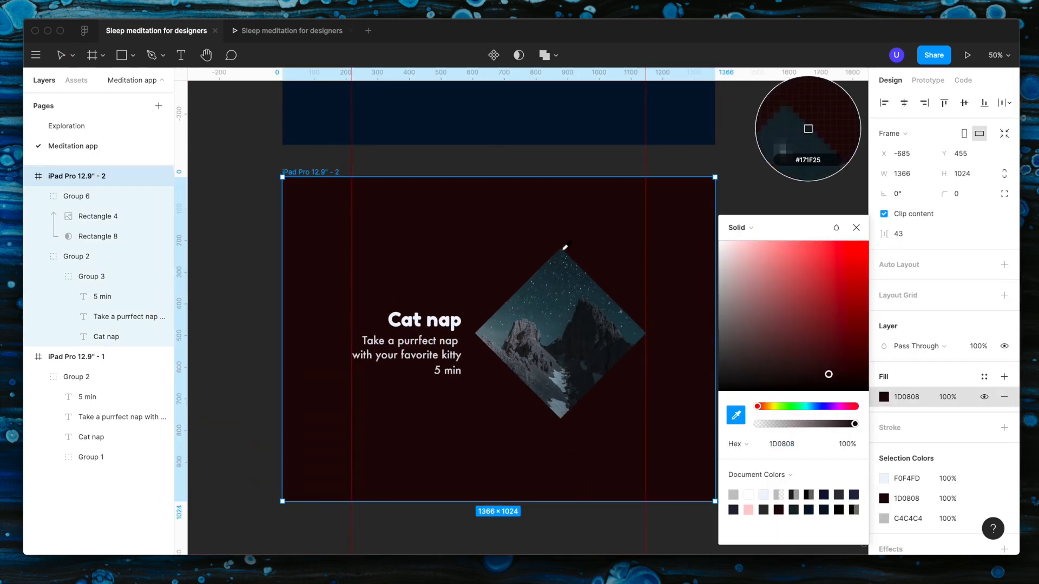
left_click(562, 254)
left_click(737, 416)
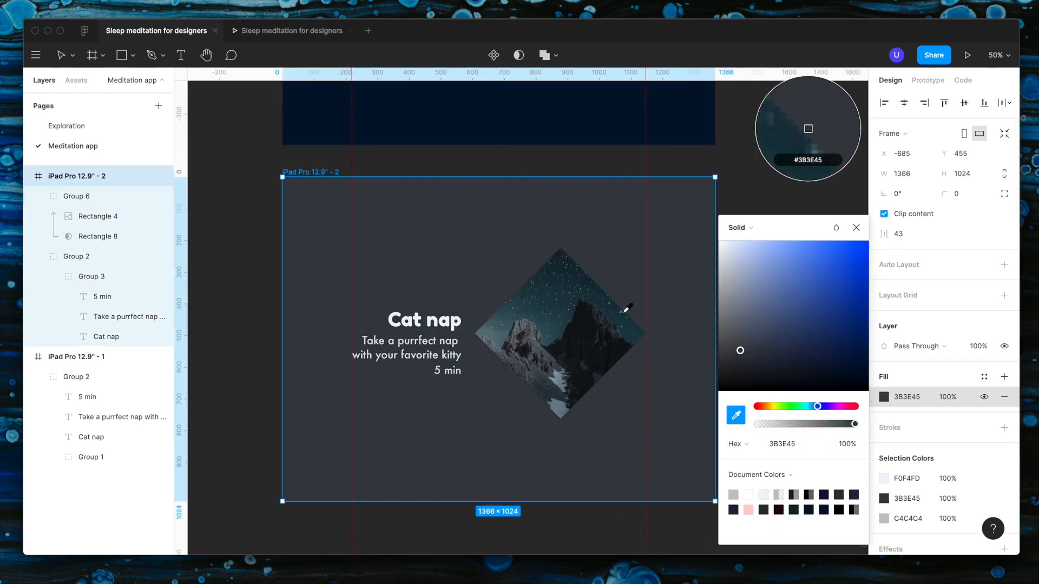
left_click(595, 413)
left_click(736, 415)
left_click(569, 258)
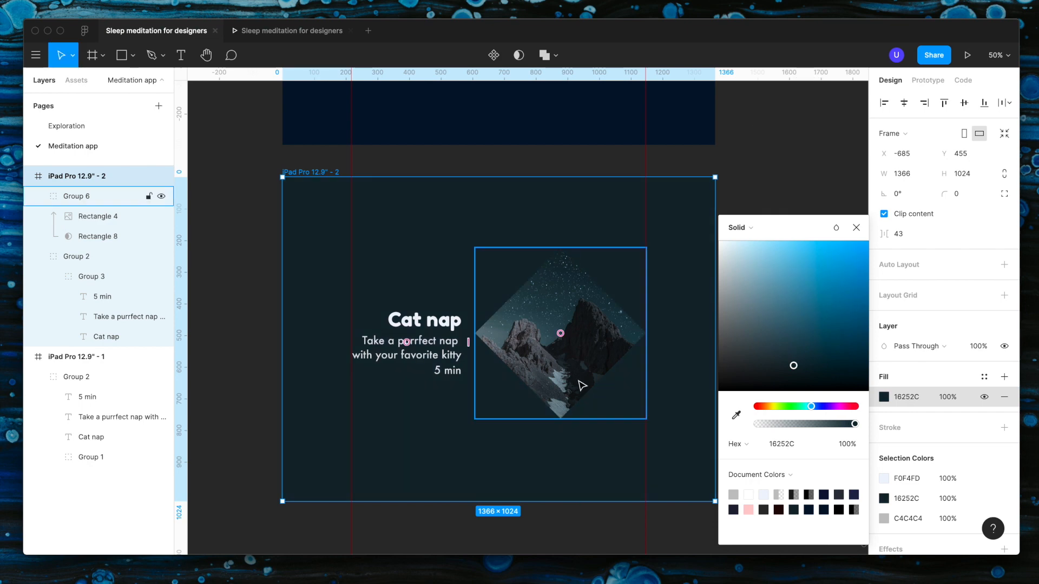
left_click(596, 518)
Step: Change the title in the mountain frame to "Mountain meditation", split over two lines
scroll(596, 518, "down", 1)
double_click(449, 322)
type("Mountain meditation")
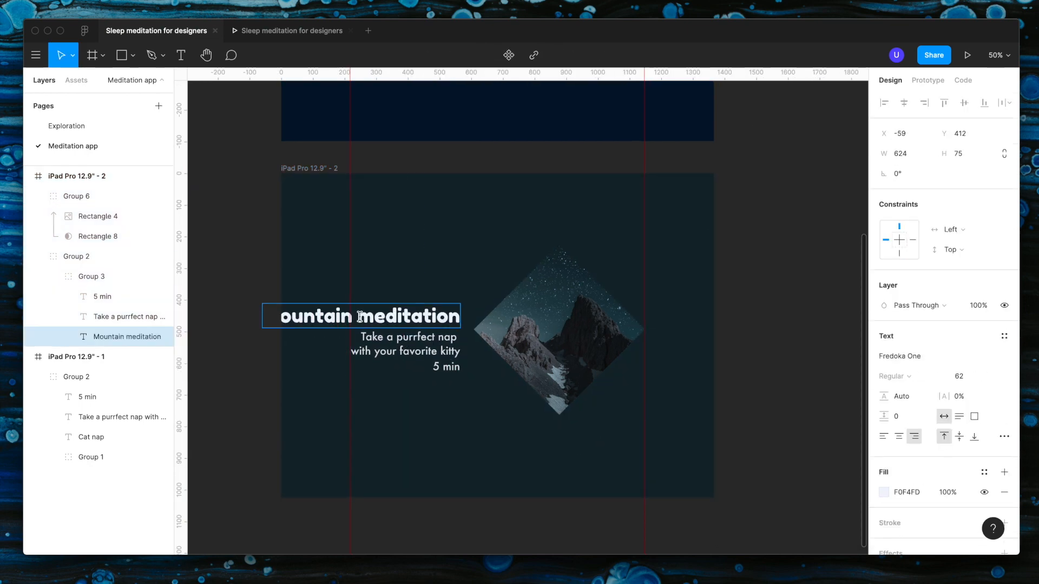
key("Escape")
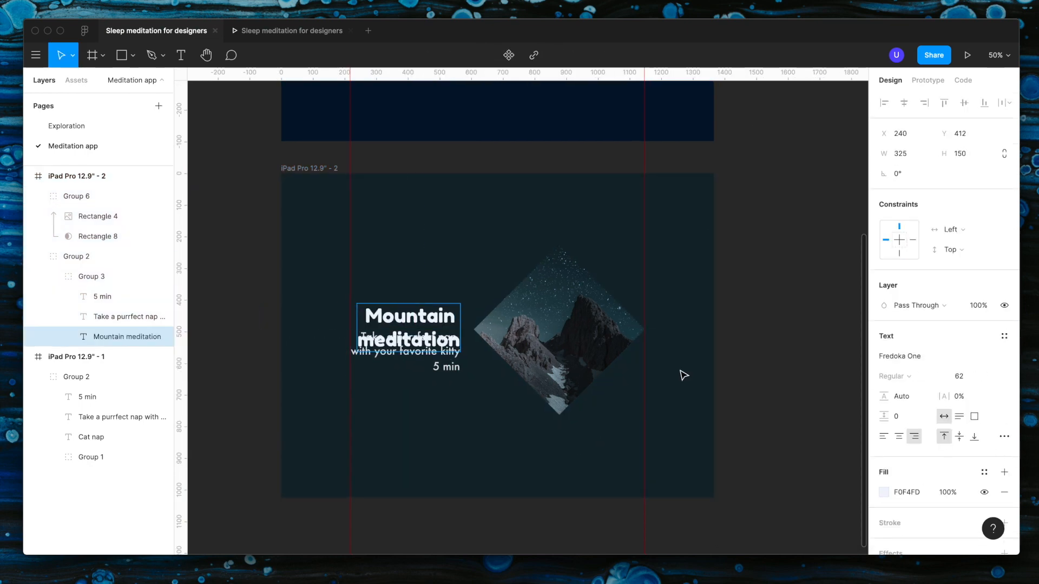
Step: Move the description and duration texts down so they clear the two-line "Mountain meditation" title
key("shift+Down")
left_click(454, 351)
left_click(451, 369, "shift")
key("shift+Down")
key("shift+Down")
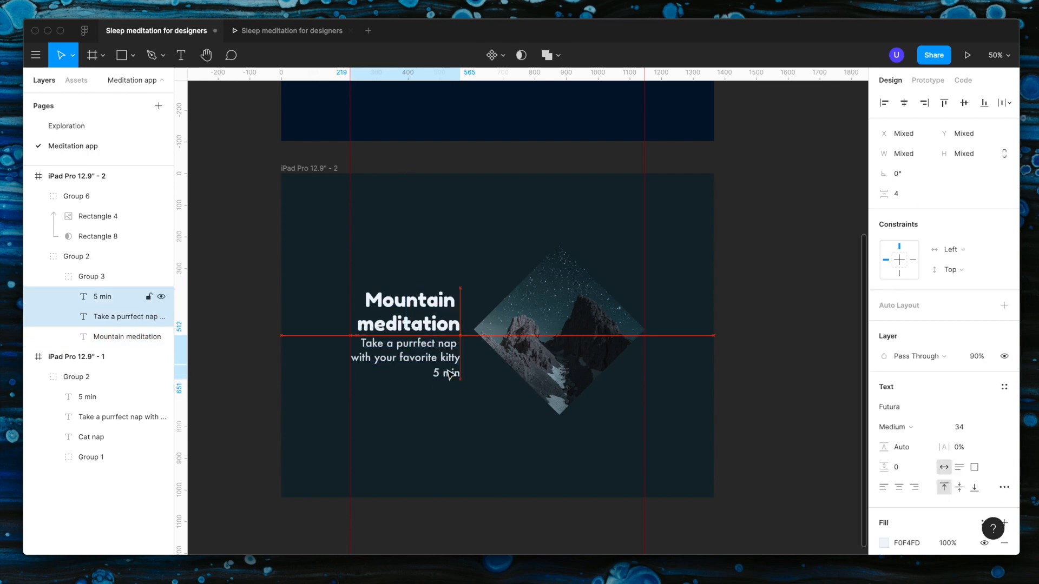
Step: Move the mountain frame's title, description and duration texts up together by 20
left_click(447, 293)
key("shift+Up")
key("shift+Up")
Step: Replace the description under "Mountain meditation" with "GUided meditation"
double_click(441, 347)
left_click(441, 347)
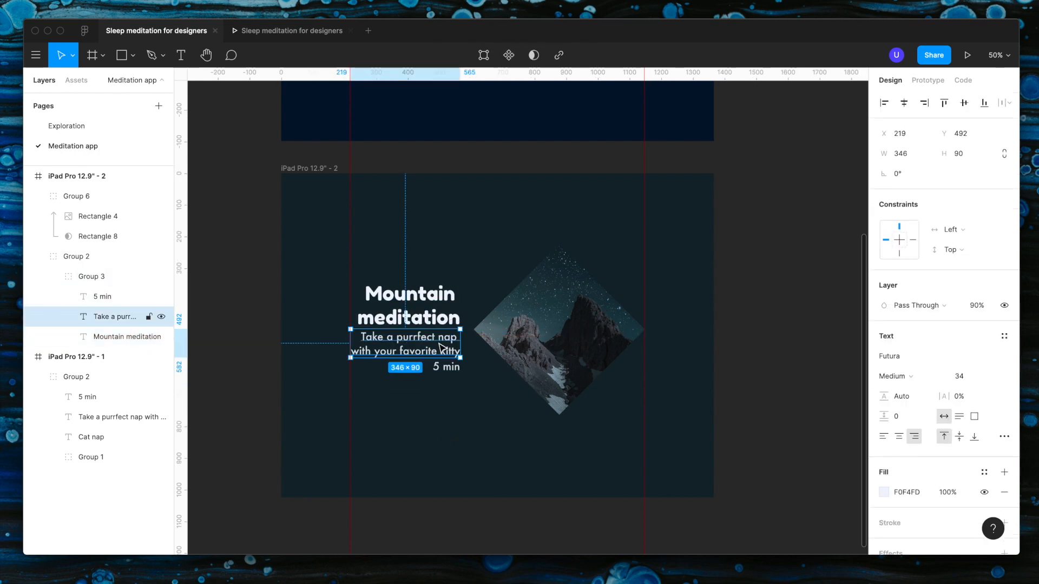
left_click(461, 422)
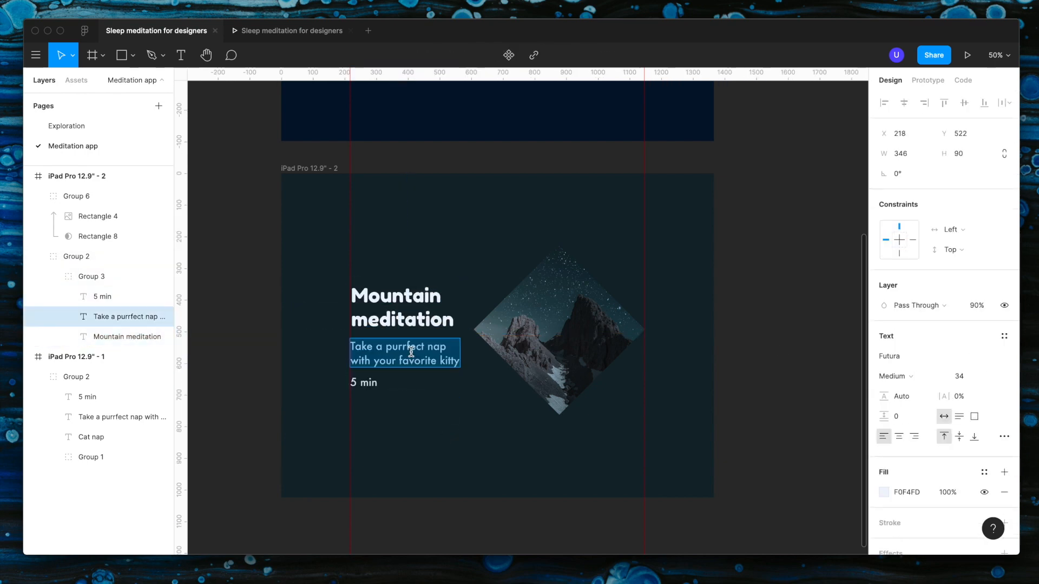
type("GUided meditation")
Step: Correct the spelling of the description's first word to "Guided"
left_click(368, 347)
key("BackSpace")
key("BackSpace")
type("uoi")
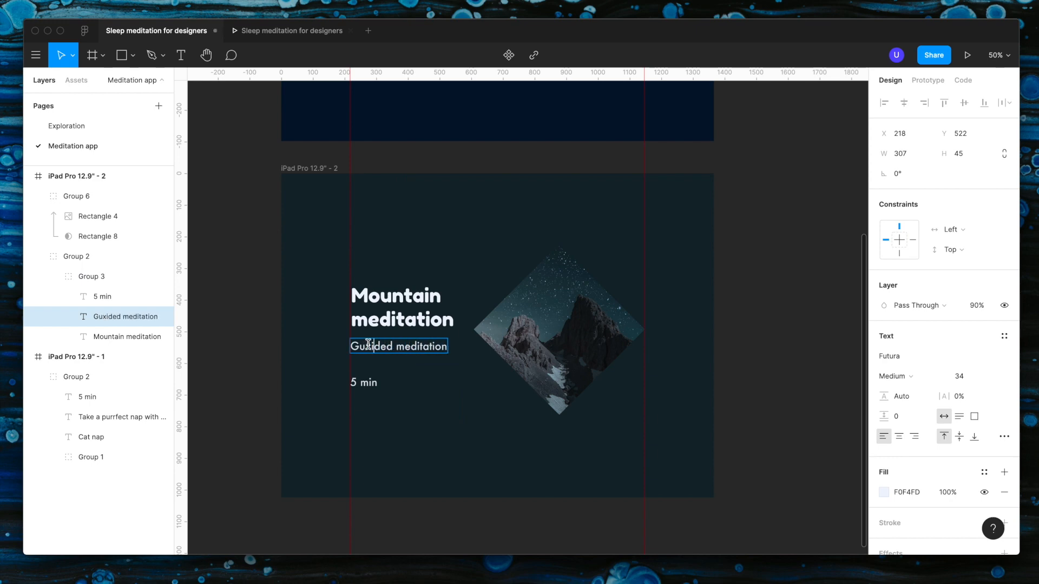
key("BackSpace")
key("BackSpace")
type("ion to")
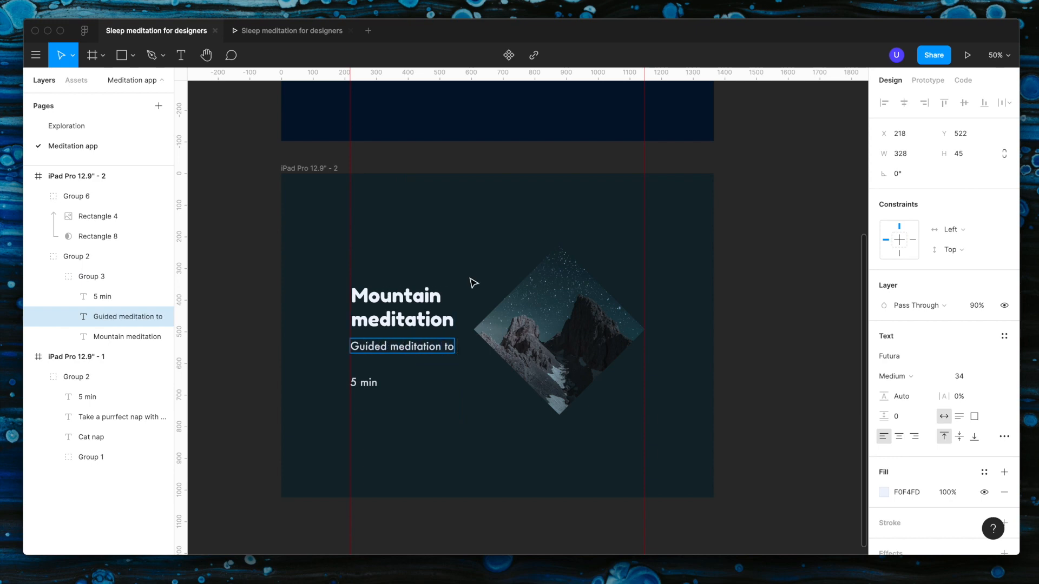
type(" help you sleep")
Step: Complete the description as "Guided meditation to help you sleep" and set its text box to auto height
left_click(959, 416)
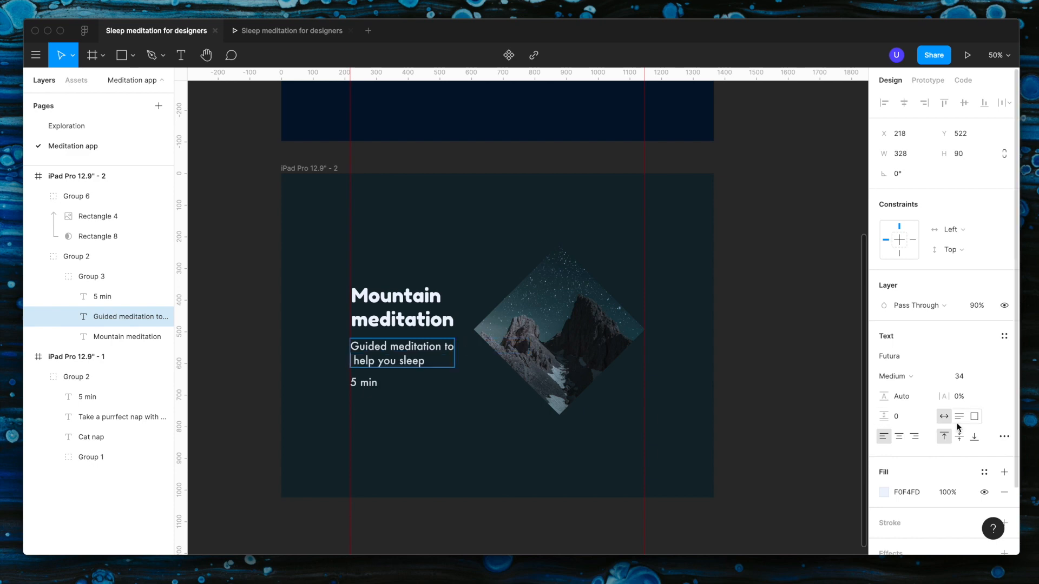
key("Escape")
Step: Change the duration text in the mountain frame to "25 min"
double_click(352, 383)
type("2")
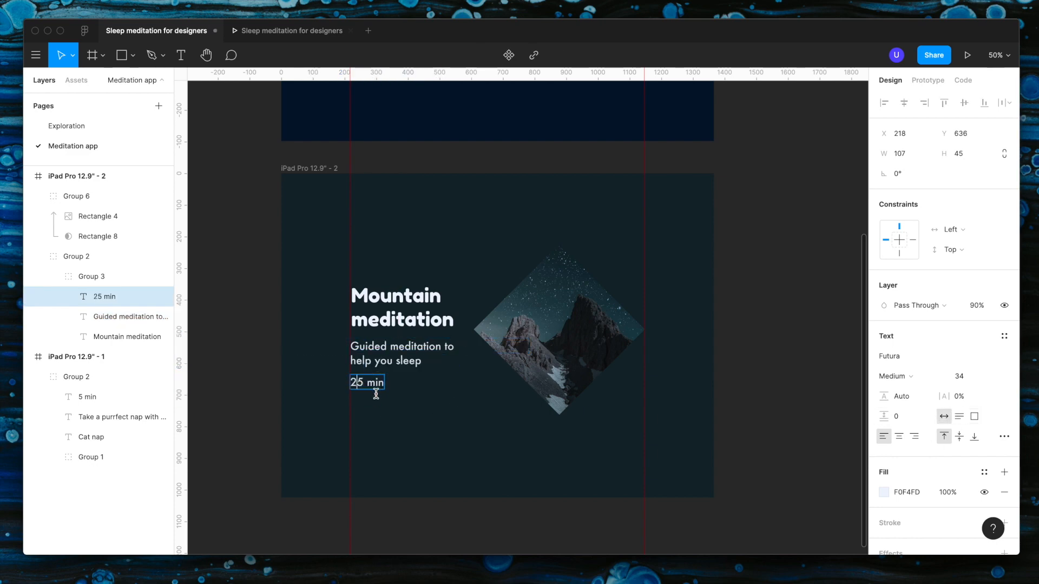
left_click(376, 394)
Step: Tighten the vertical spacing between the description and the "25 min" text to 16
double_click(368, 382)
double_click(368, 382)
left_click(370, 361, "shift")
left_click_drag(368, 372, 368, 370)
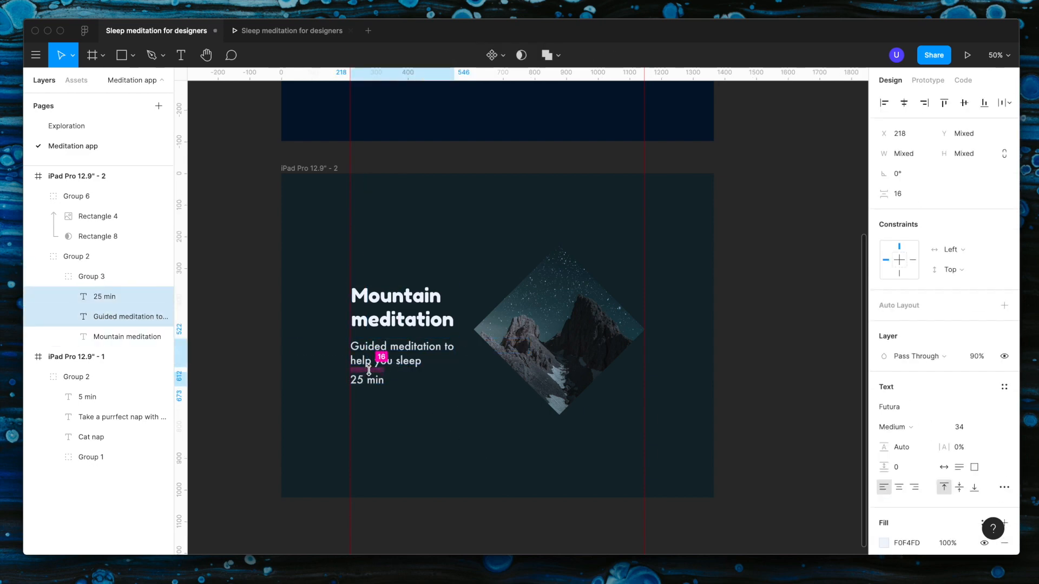
left_click(387, 445)
Step: Delete the "25 min" duration text from the mountain frame
scroll(380, 409, "up", 5)
double_click(366, 357)
double_click(368, 358)
key("Delete")
double_click(453, 319)
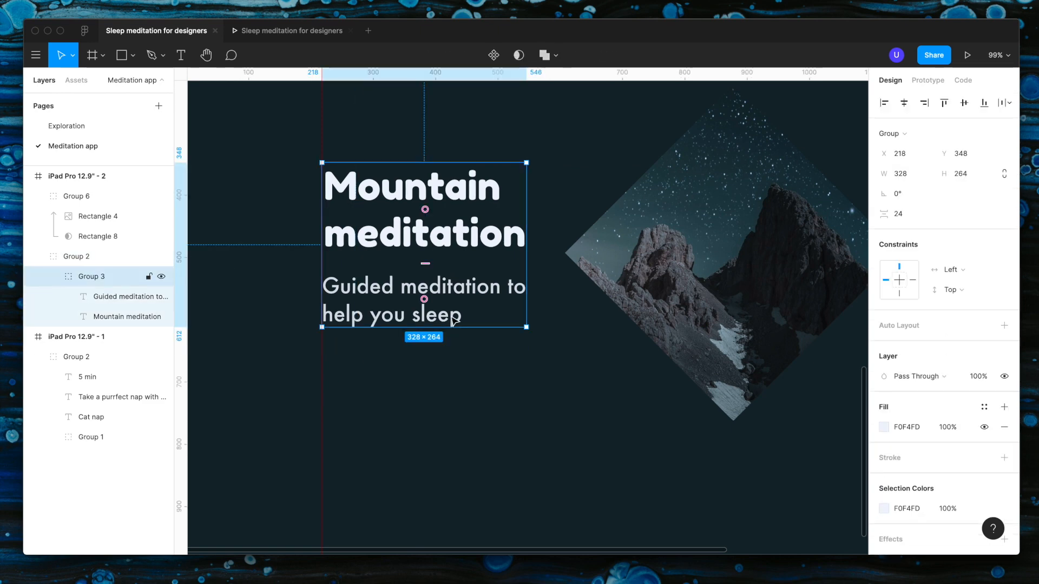
Step: Add "25 min" as a new line at the end of the mountain frame's description text
double_click(454, 319)
double_click(462, 316)
type("25 min")
left_click(464, 419)
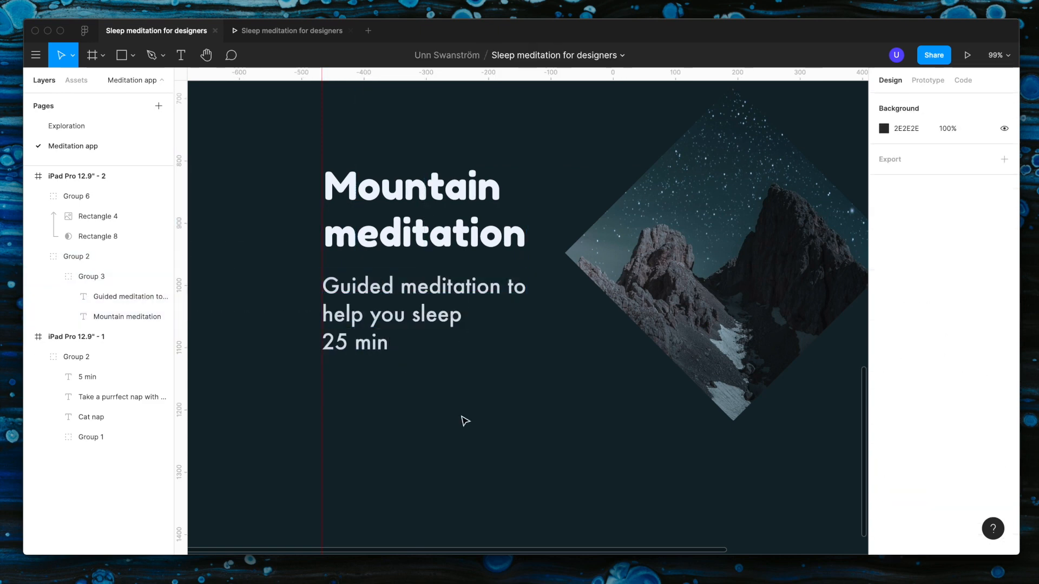
Step: Move the mountain frame's description closer to its title, tightening the gap to about 17
scroll(464, 420, "down", 5)
scroll(432, 403, "right", 1)
left_click(417, 349)
left_click_drag(416, 332, 415, 330)
left_click(421, 402)
double_click(383, 348)
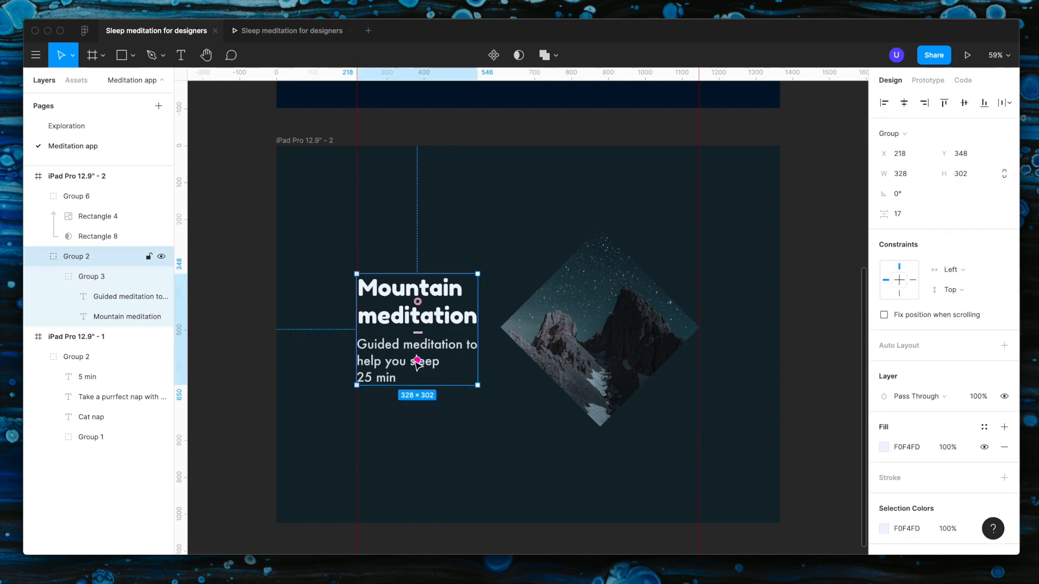
double_click(382, 347)
key("Up")
key("Escape")
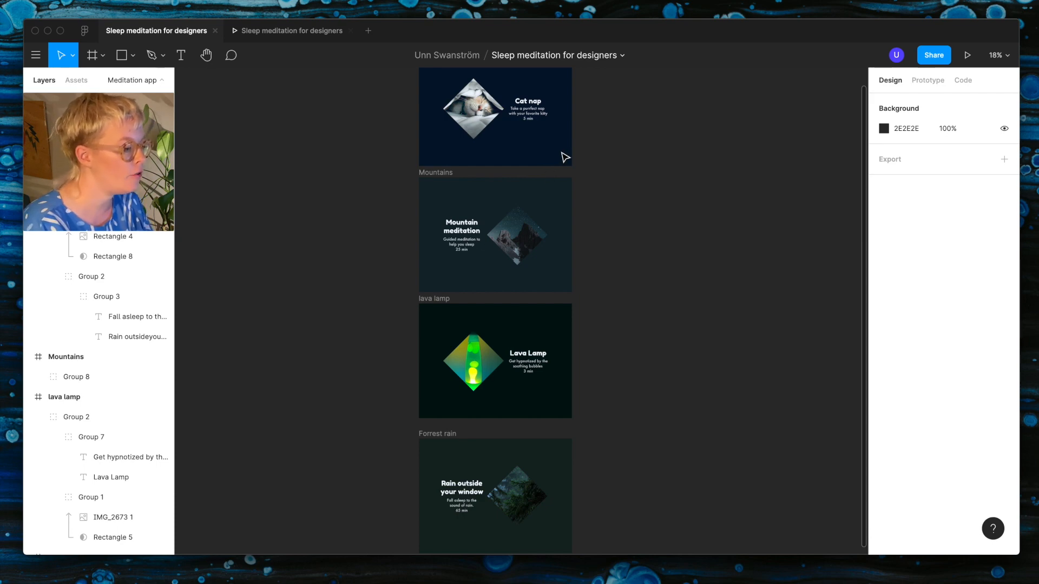
Step: Draw a full-width 1366 × 242 rectangle along the bottom of the cat frame and set its layer opacity to 0%
scroll(565, 158, "down", 3)
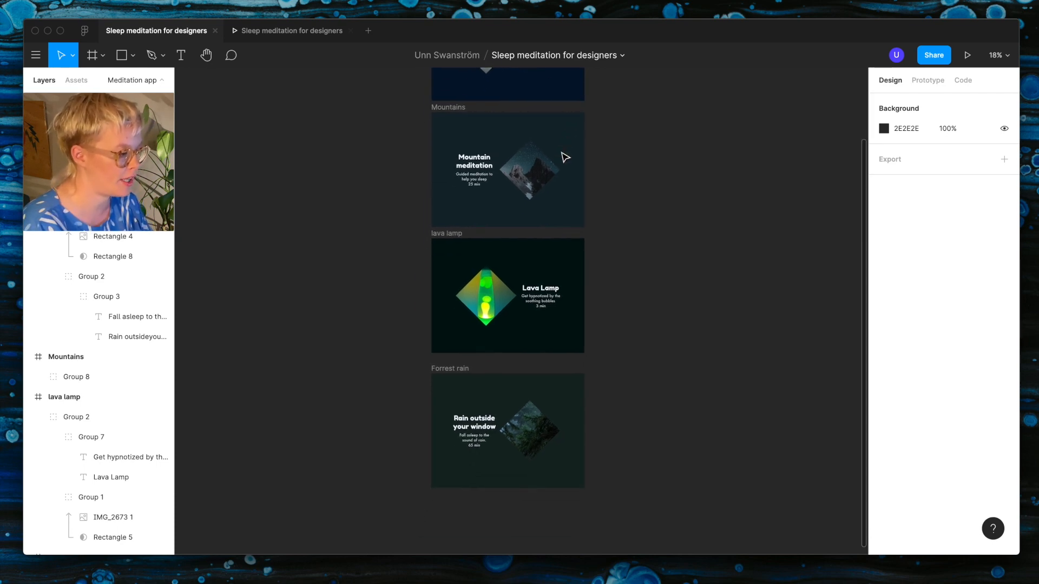
scroll(566, 158, "up", 3)
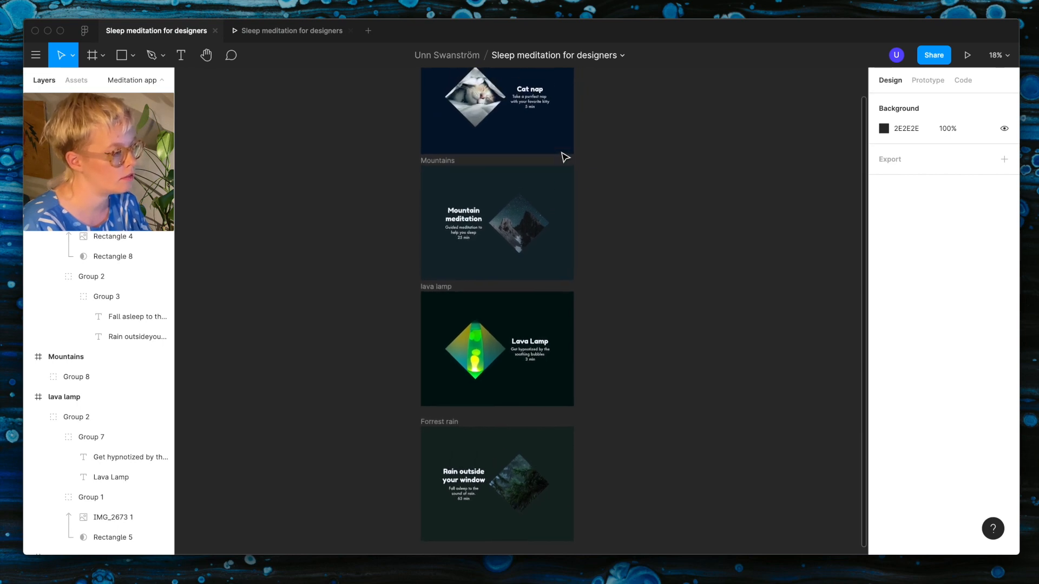
scroll(566, 158, "up", 3)
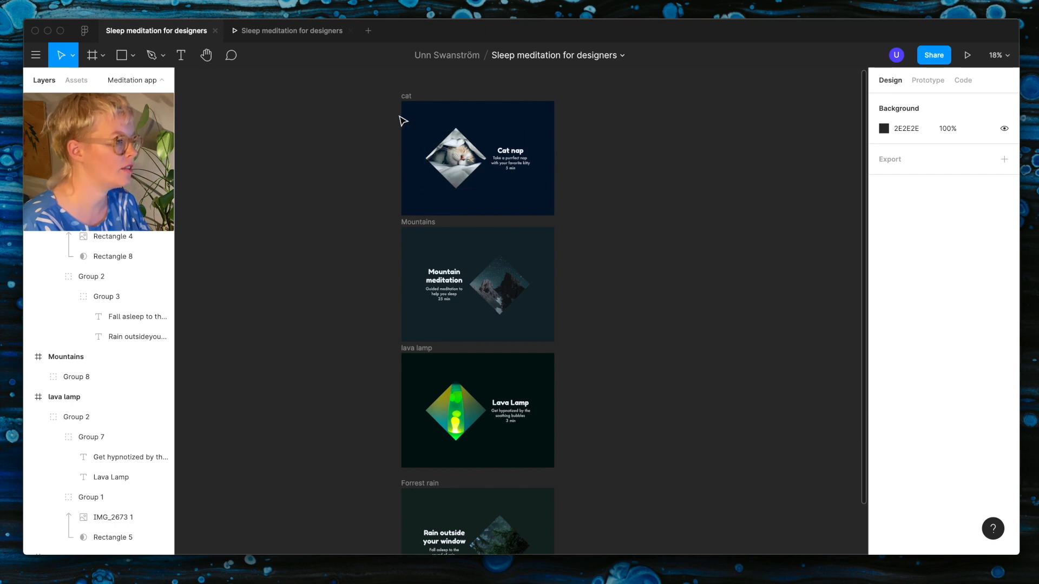
left_click(411, 103)
scroll(413, 102, "up", 5)
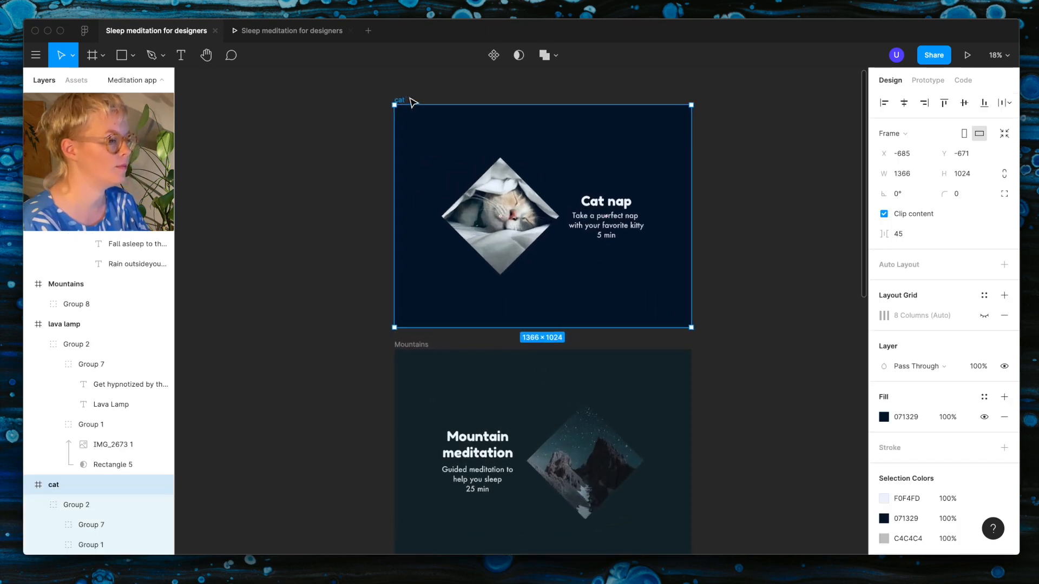
scroll(413, 103, "up", 3)
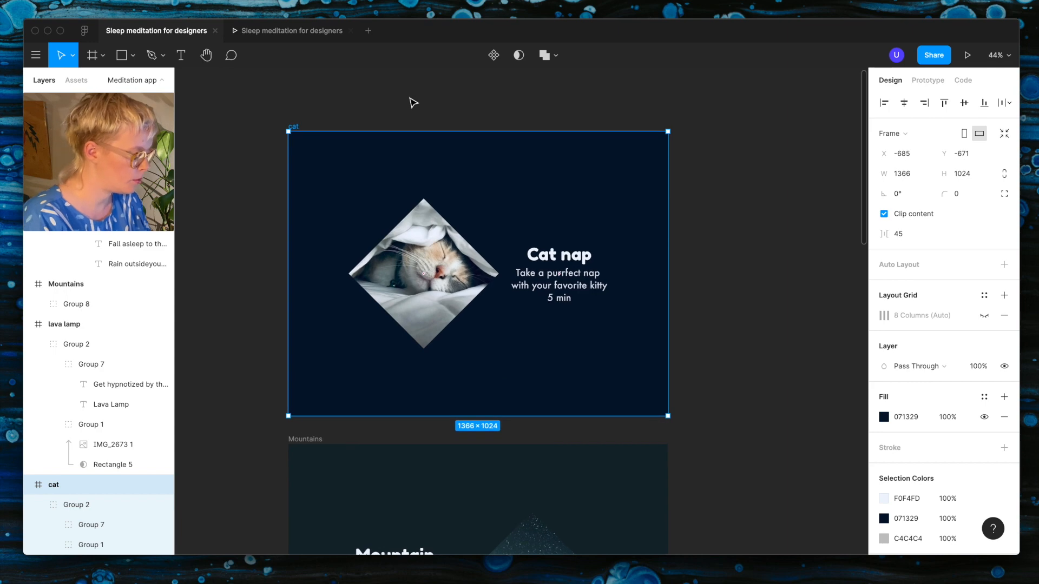
key("shift+r")
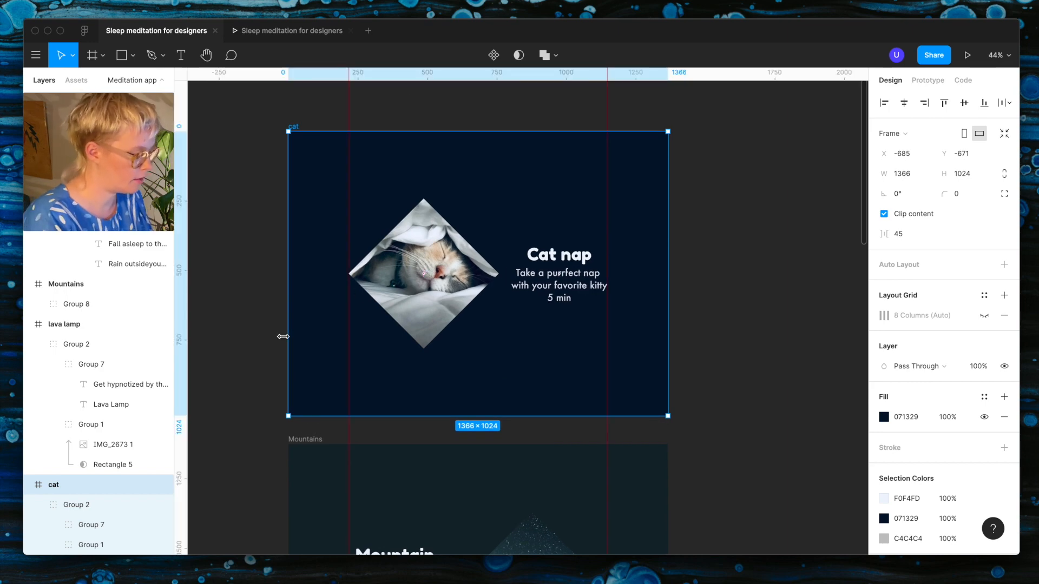
key("shift+r")
key("r")
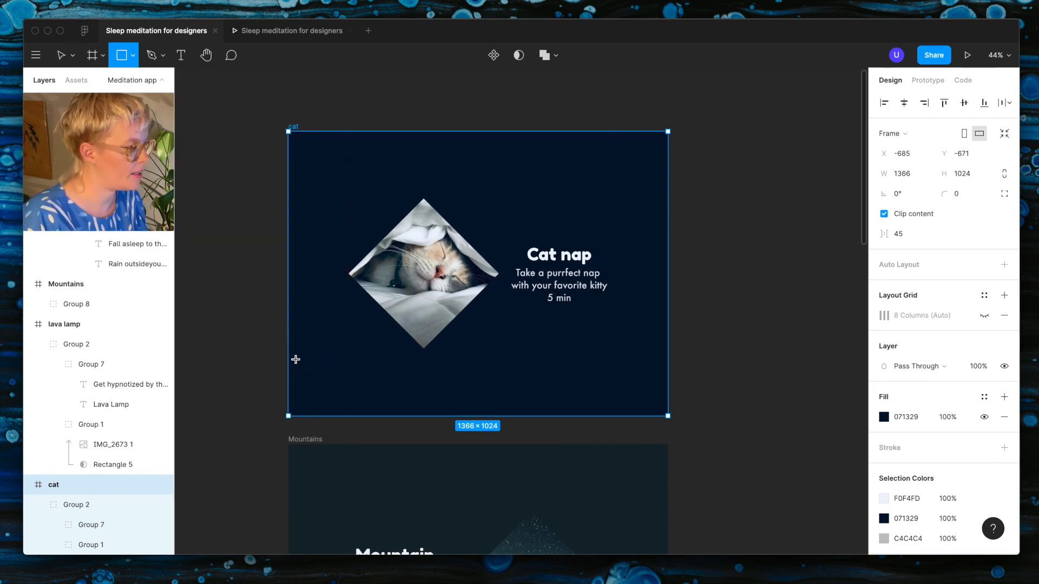
mouse_move(288, 354)
left_mouse_down()
mouse_move(573, 417)
mouse_move(668, 415)
left_mouse_up()
left_click_drag(554, 353, 555, 350)
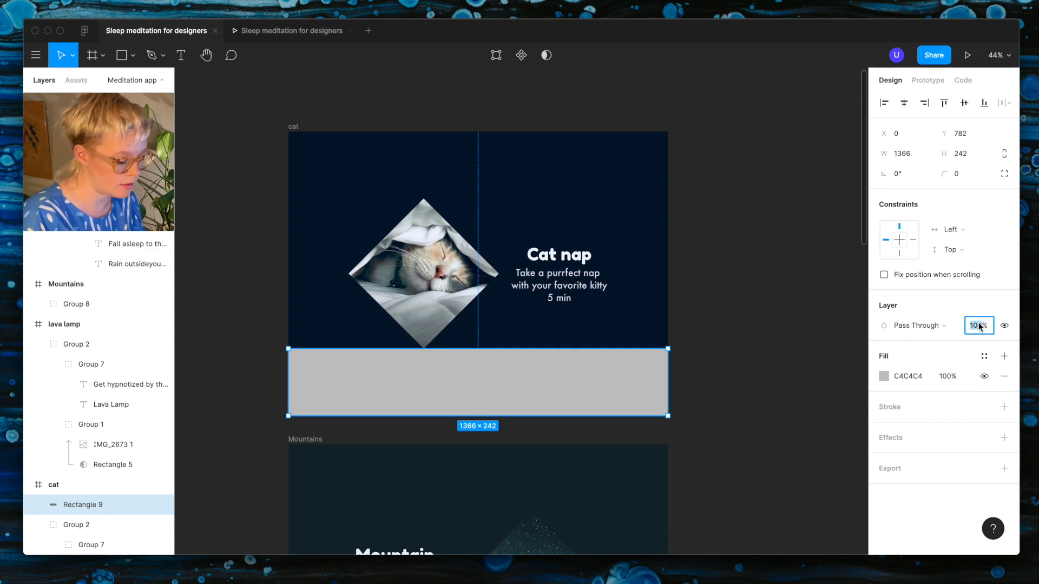
key("Return")
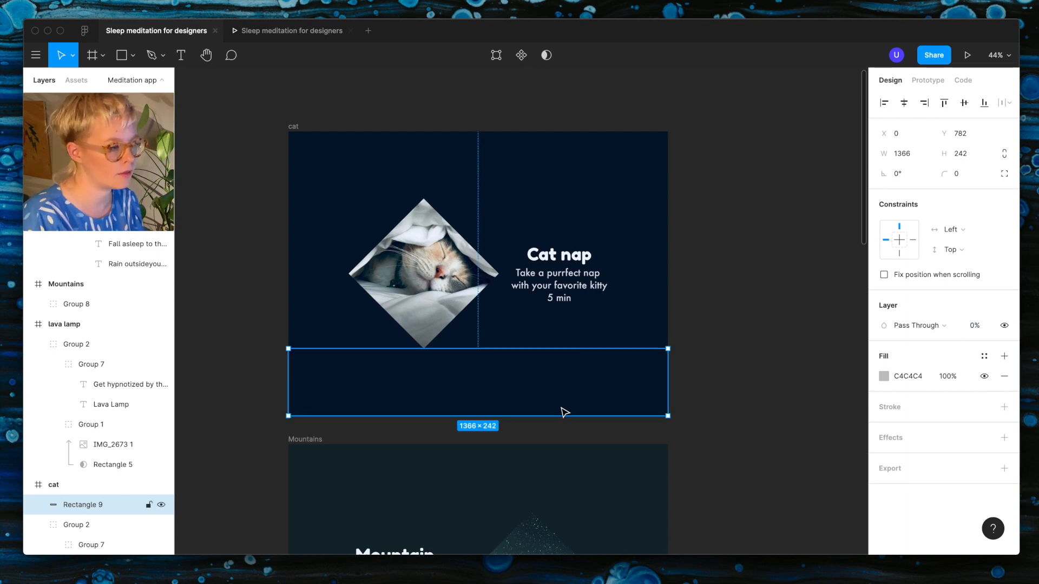
Step: Connect the invisible rectangle in the cat frame to the Mountains frame with an On Drag interaction
scroll(560, 408, "down", 3)
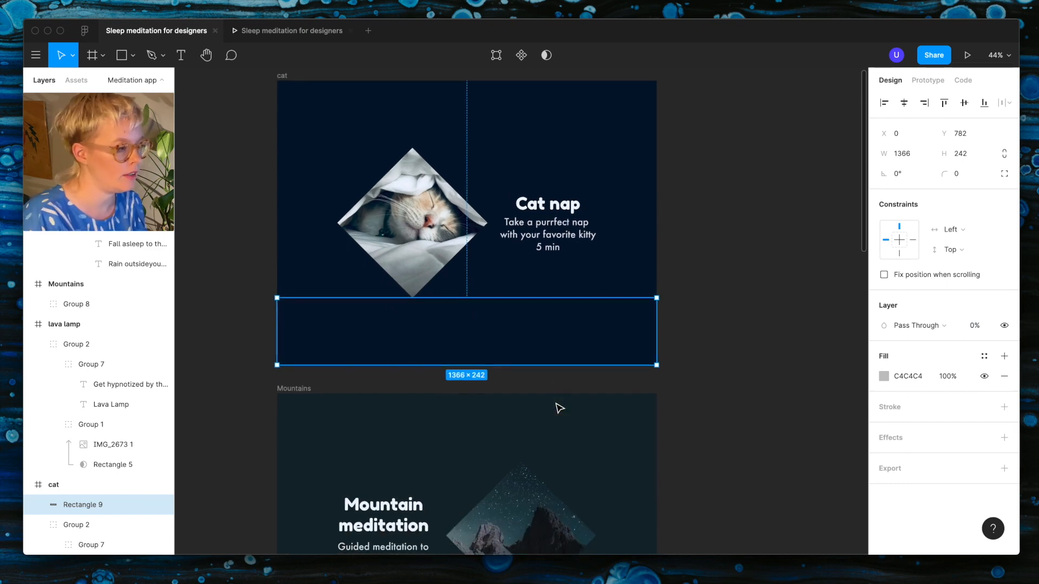
left_click(929, 81)
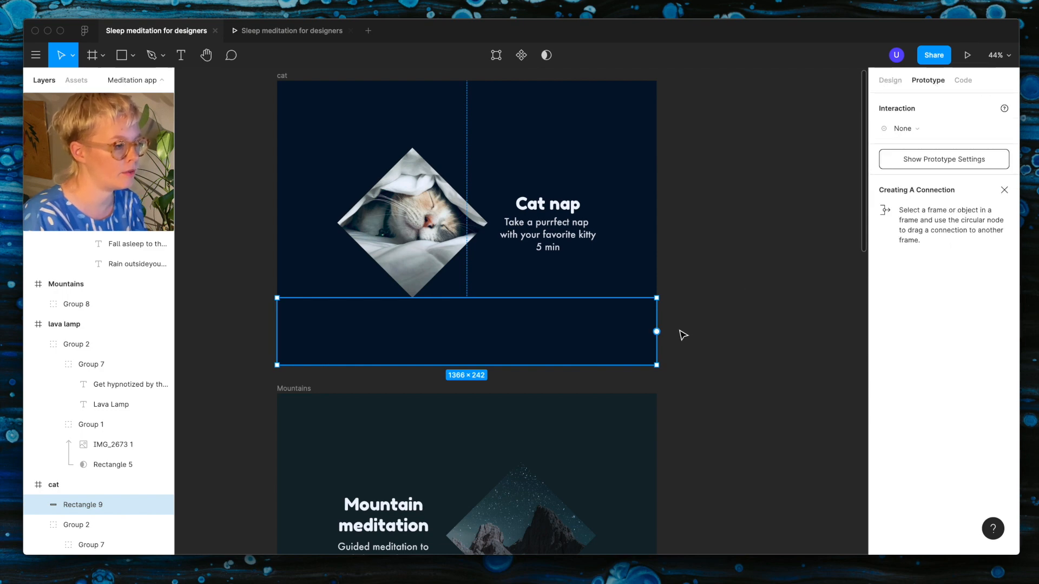
scroll(683, 335, "down", 6)
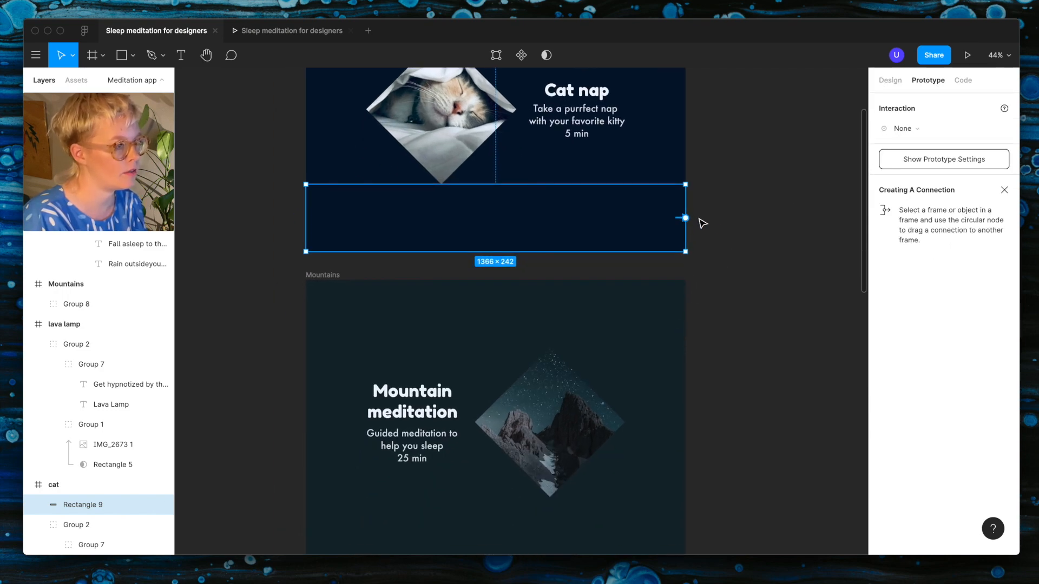
left_click_drag(685, 218, 666, 338)
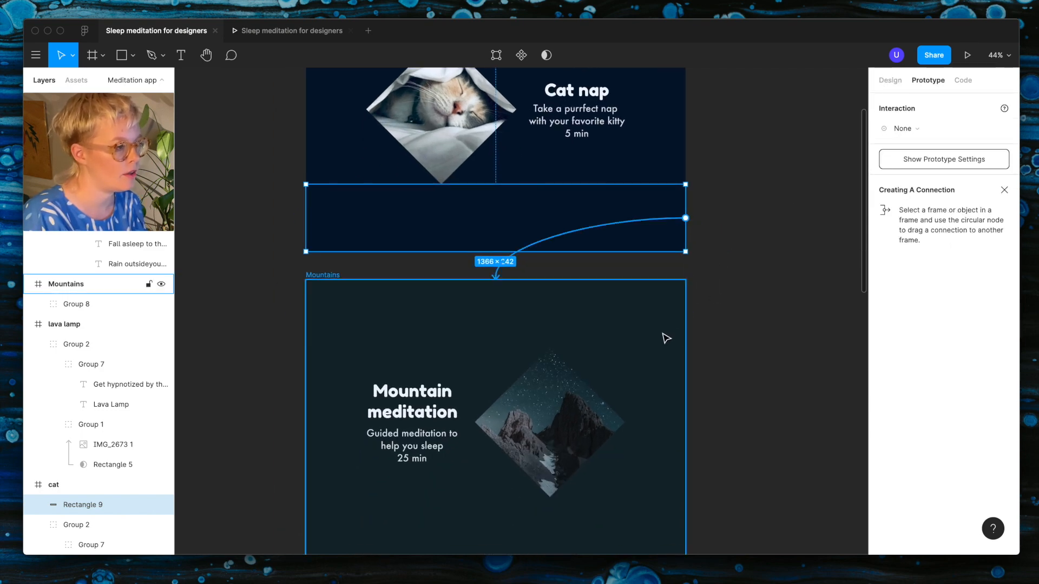
left_click(909, 129)
left_click(911, 143)
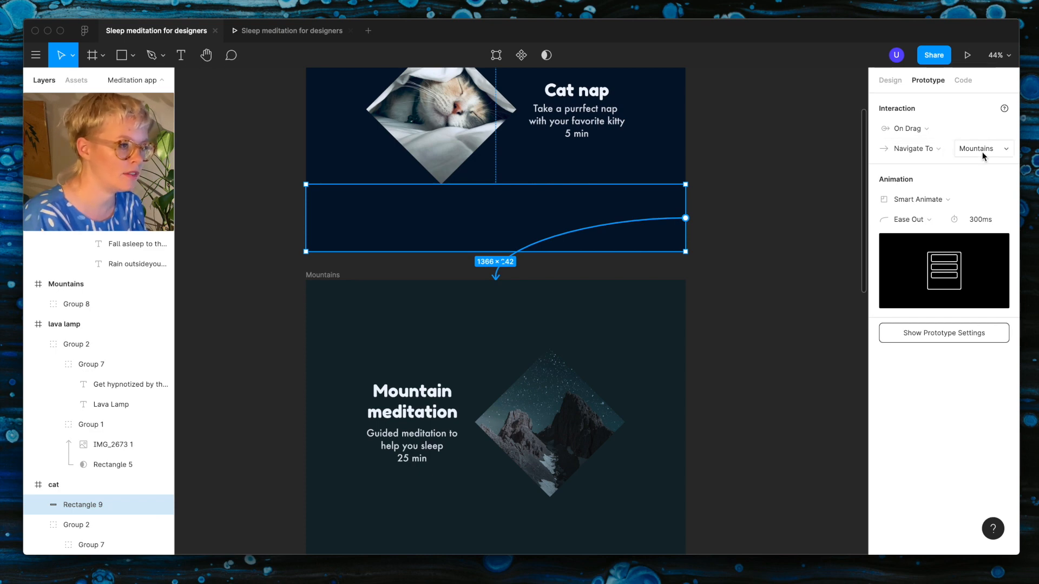
Step: Set the connection's animation to Push in the upward direction with a duration of 500 ms
left_click(920, 199)
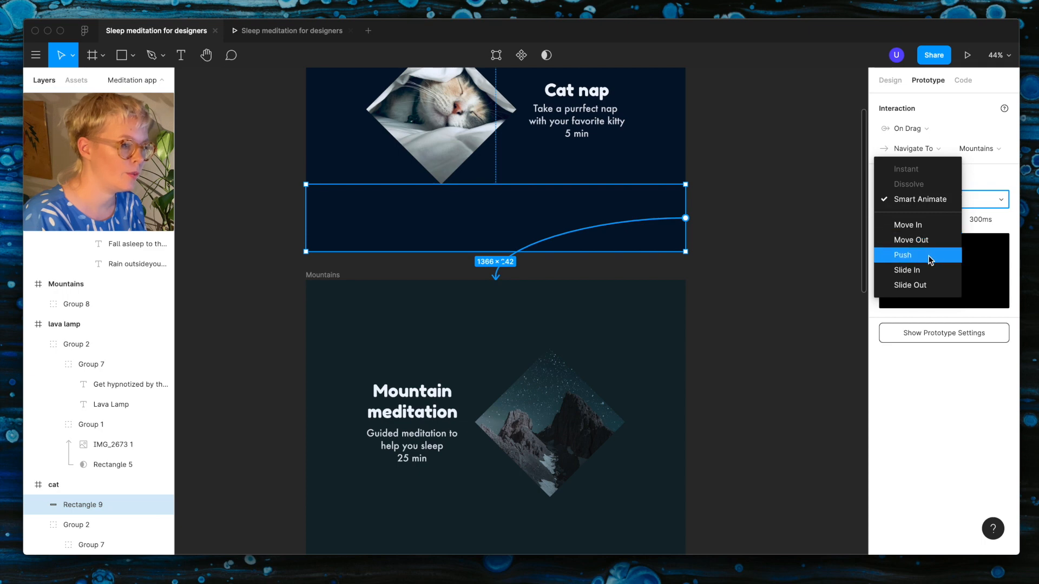
left_click(903, 255)
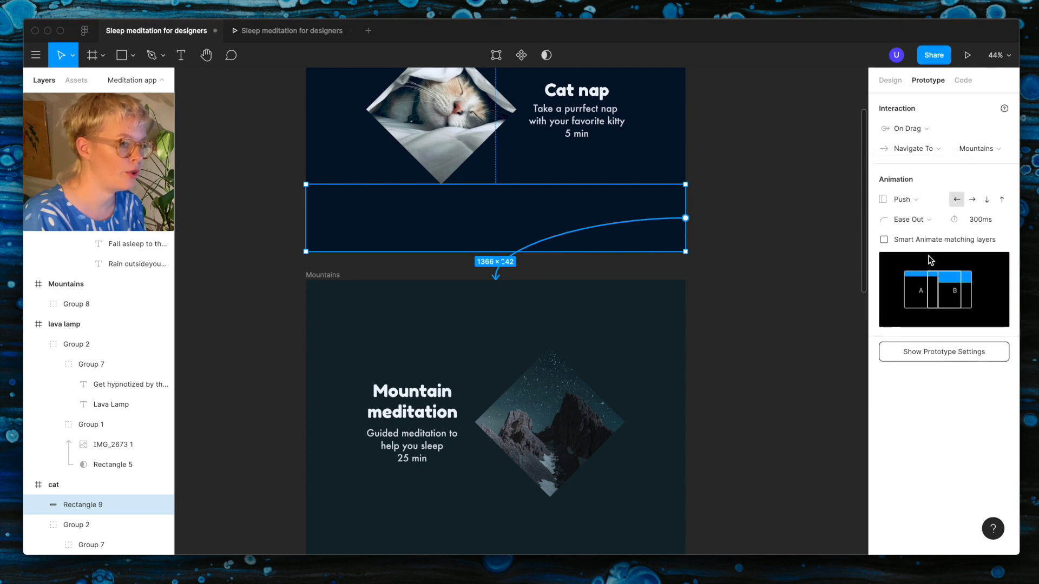
left_click(1000, 201)
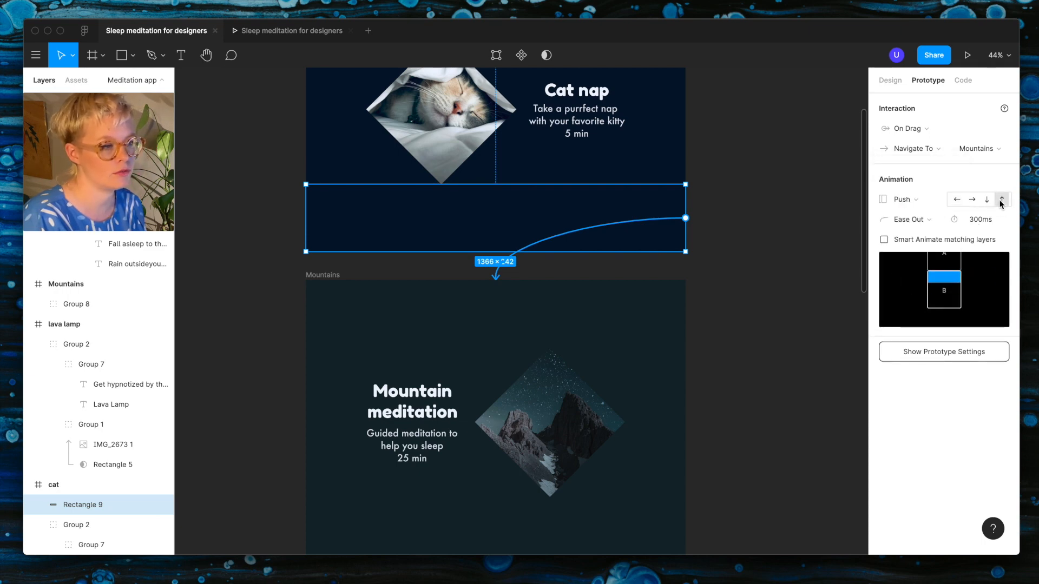
left_click(976, 223)
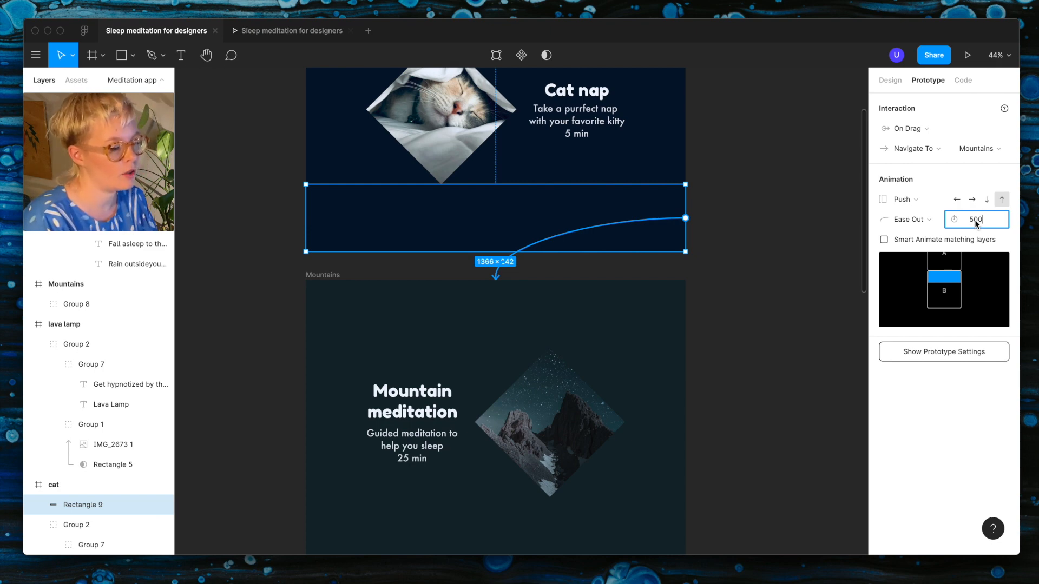
key("Return")
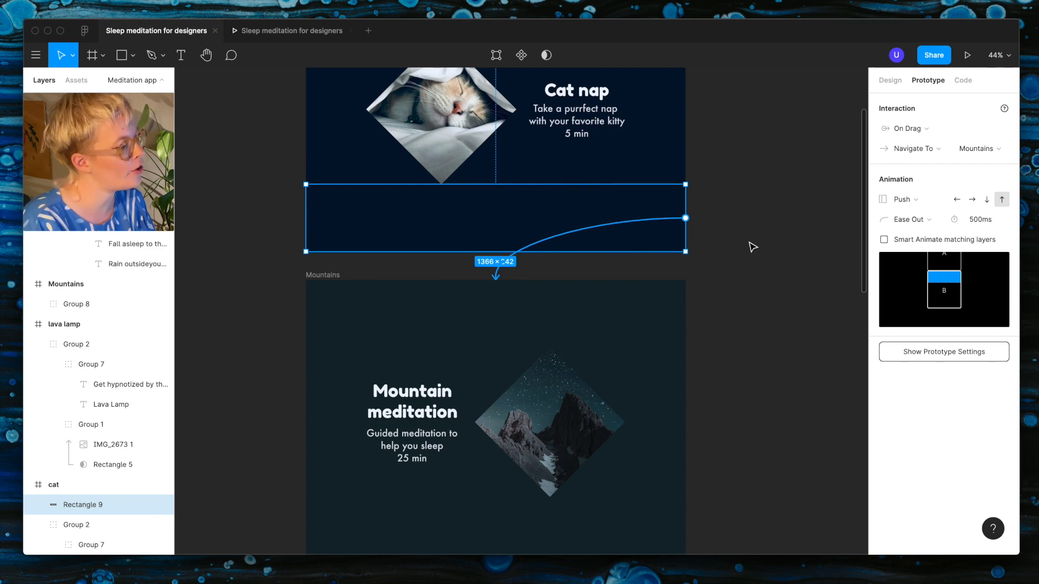
Step: Copy the invisible rectangle to the top of the Mountains frame and link it back to the cat frame with a downward push
scroll(753, 247, "down", 5)
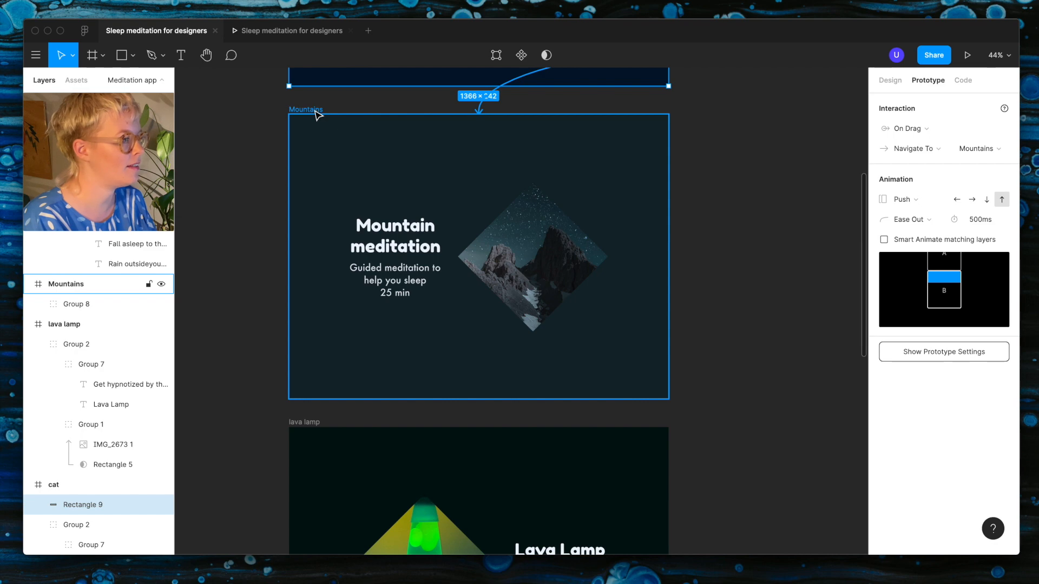
scroll(317, 111, "down", 5)
scroll(368, 162, "up", 4)
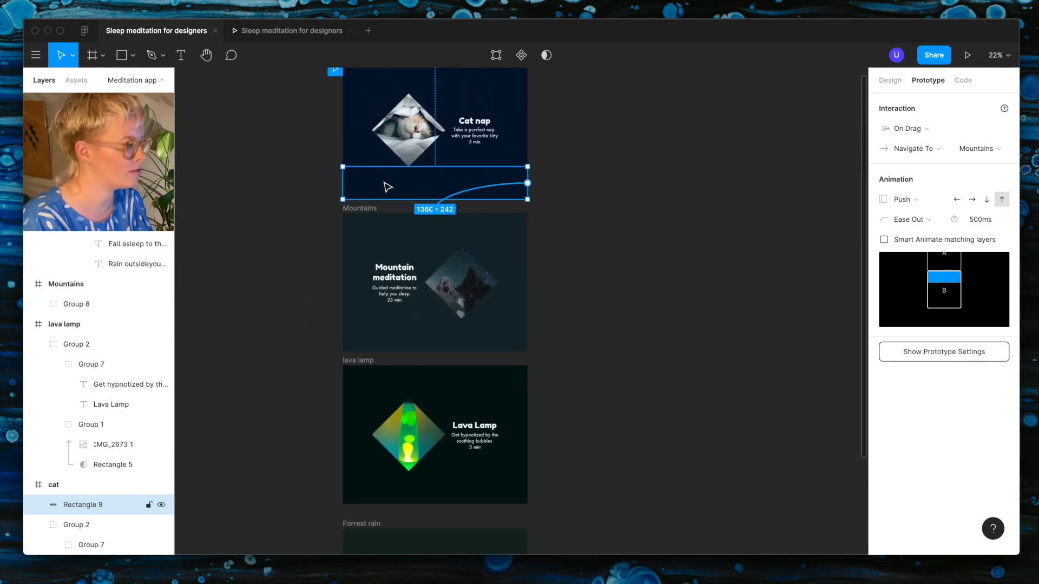
left_click_drag(387, 187, 389, 233)
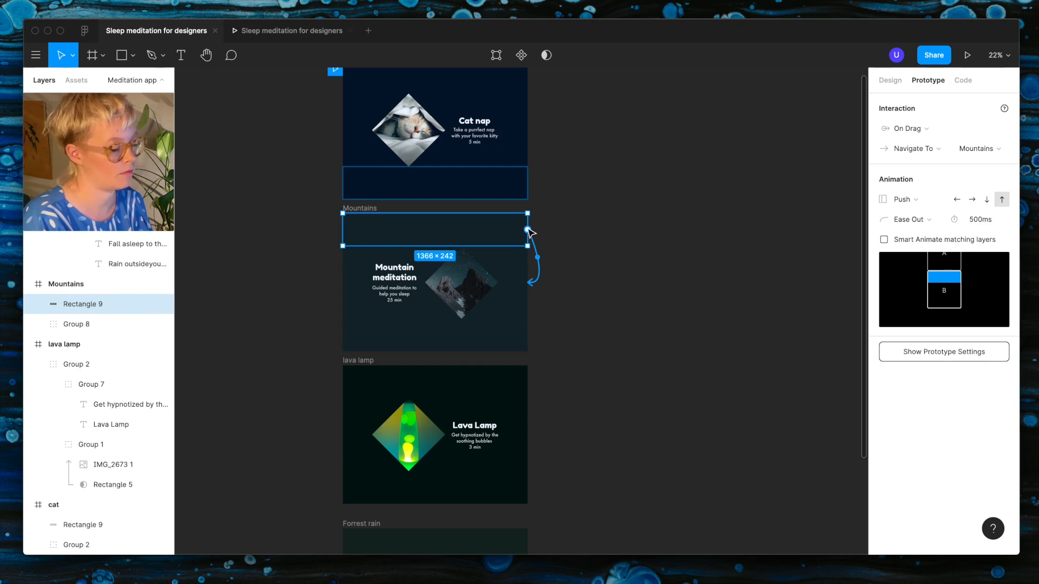
left_click_drag(528, 230, 524, 179)
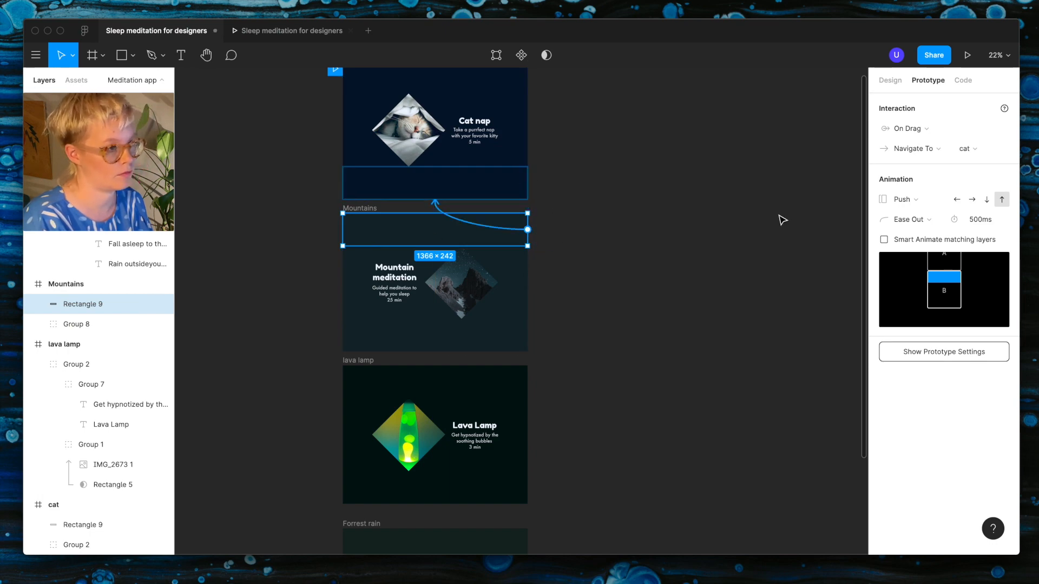
left_click(986, 201)
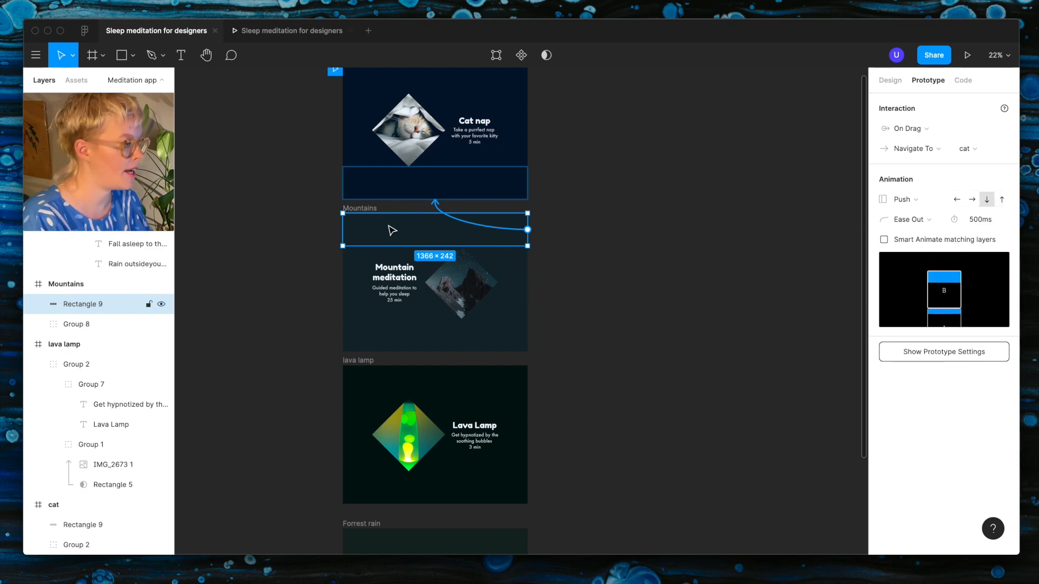
Step: Copy the invisible rectangle to the bottom of the Mountains frame and link it to the lava lamp frame with an upward push
left_click_drag(394, 232, 397, 338)
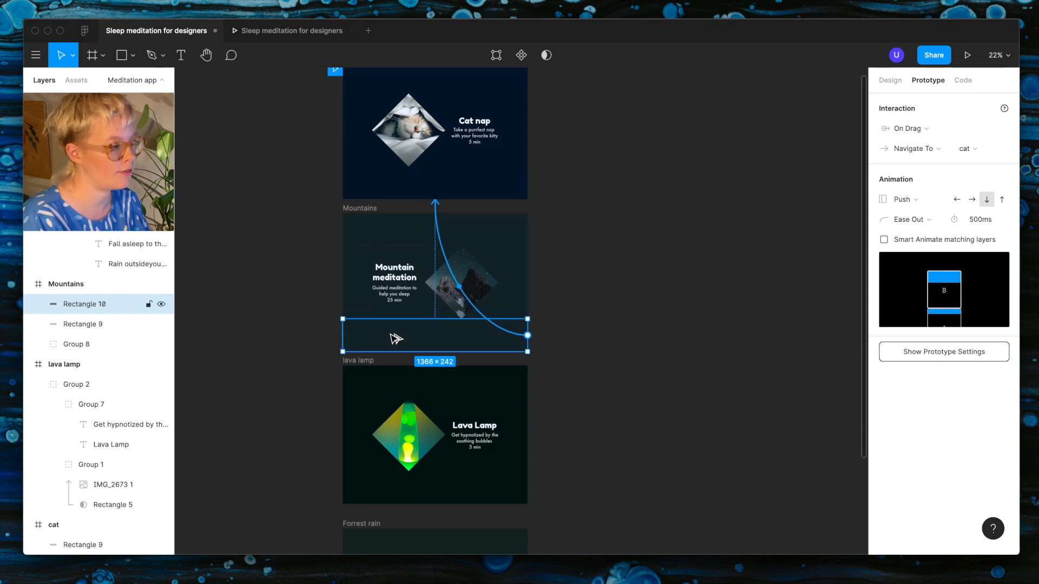
left_click_drag(528, 336, 438, 389)
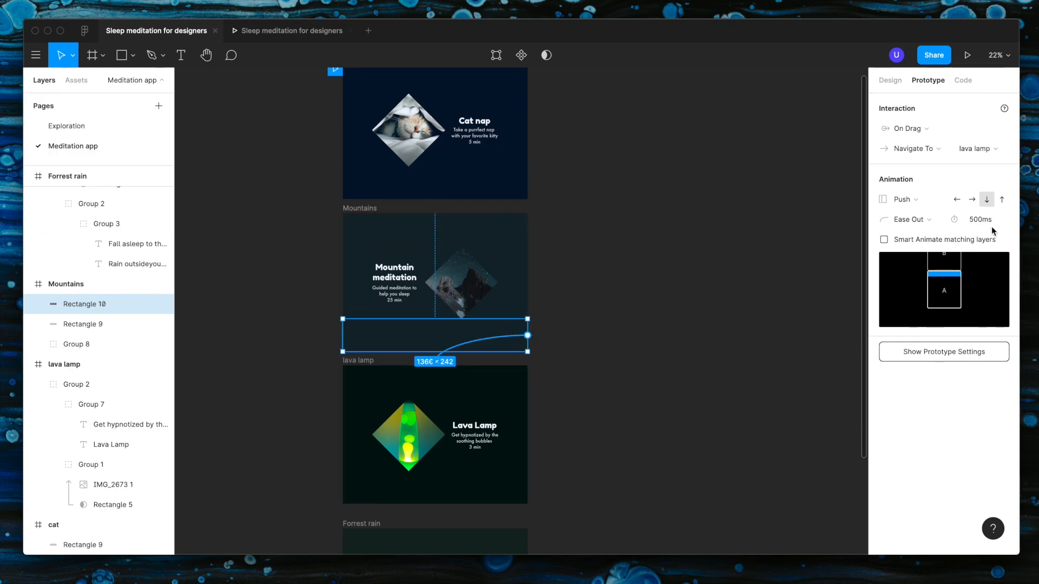
left_click(1001, 199)
Step: Copy the invisible rectangle to the bottom of the lava lamp frame and link it to the Forrest rain frame
left_click_drag(430, 339, 427, 490)
scroll(430, 487, "down", 3)
left_click_drag(564, 375, 533, 430)
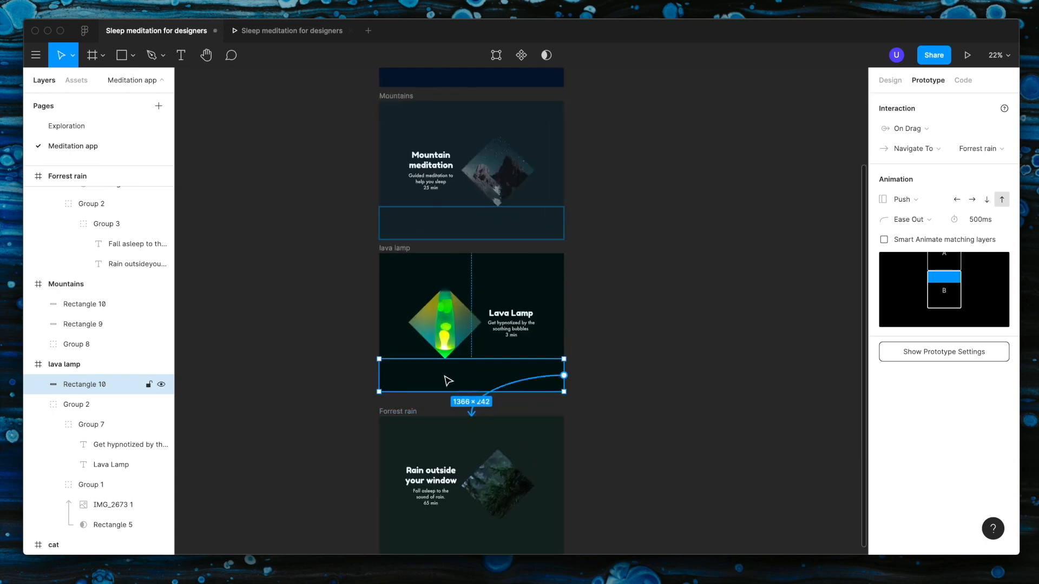
Step: Copy the rectangle to the top of Forrest rain, linked to lava lamp, and the top of lava lamp, linked to Mountains, with downward push
left_click_drag(447, 380, 455, 435)
left_click_drag(564, 432, 555, 351)
scroll(470, 350, "up", 1)
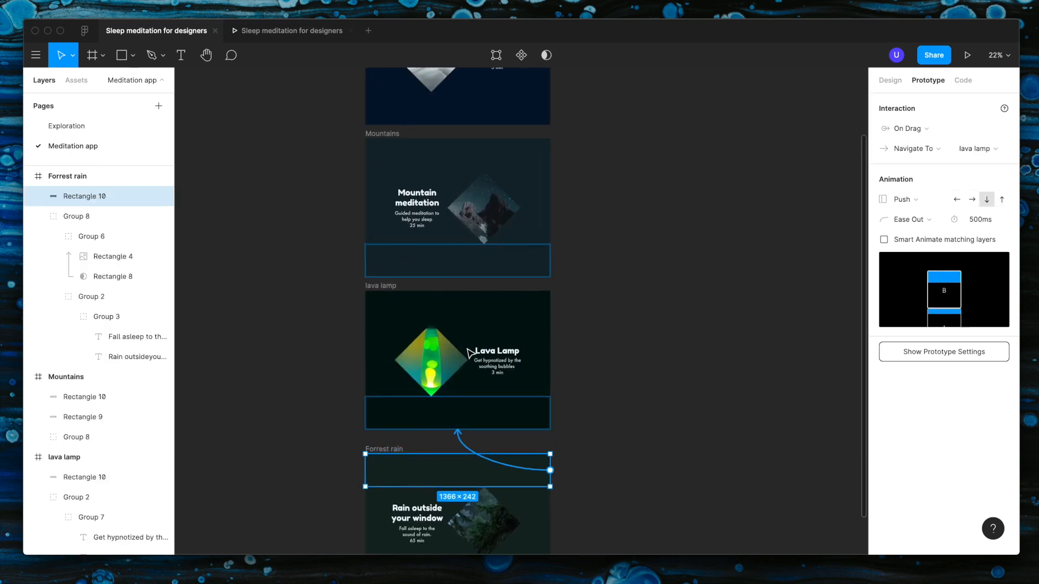
left_click_drag(393, 480, 393, 320)
left_click_drag(551, 309, 428, 236)
Step: Play the prototype and swipe up from the bottom of the Cat nap screen to test the transition to Mountains
scroll(426, 234, "up", 1)
left_click(383, 174)
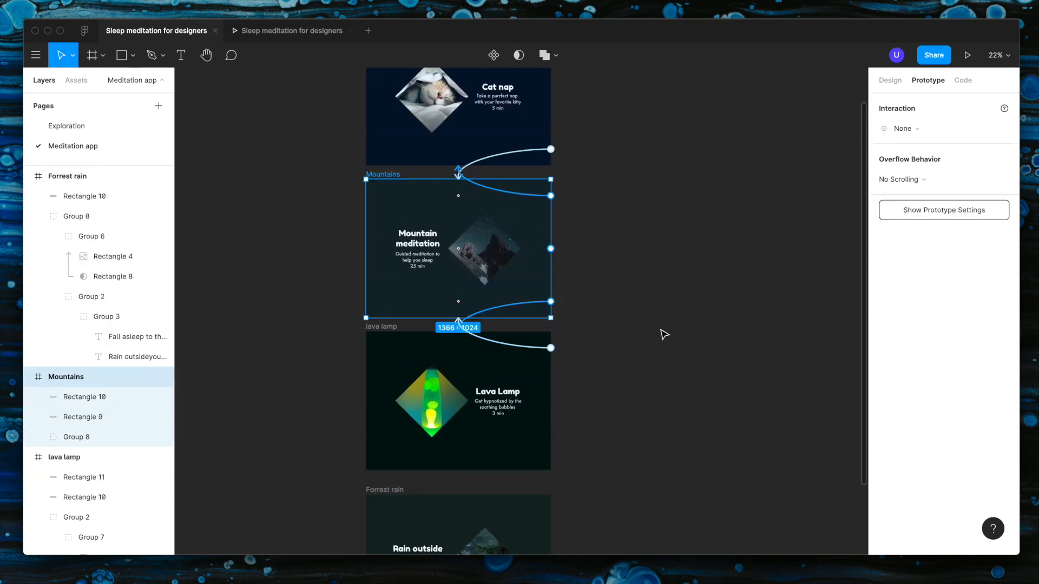
left_click(967, 54)
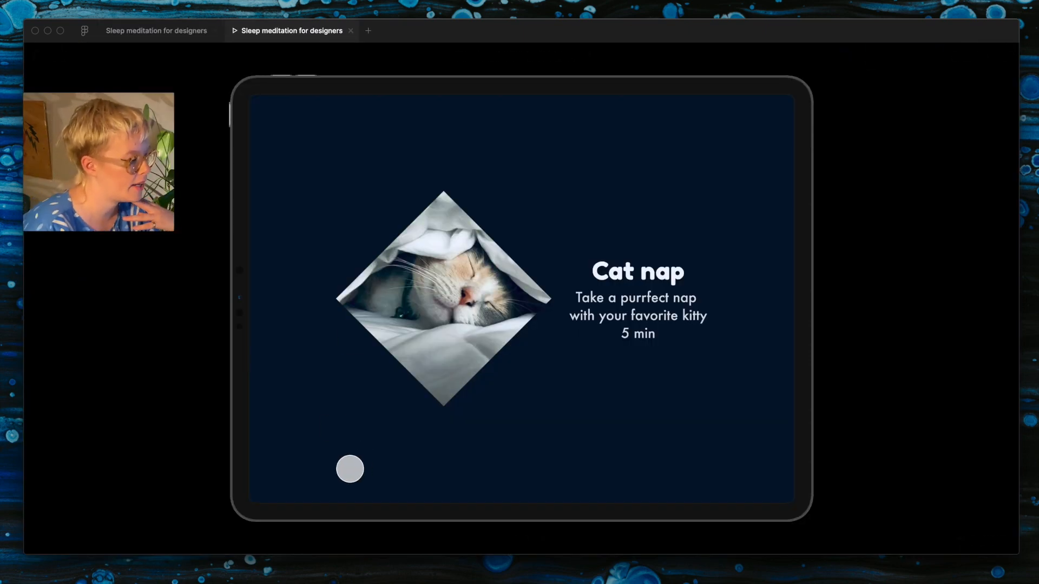
left_click_drag(350, 469, 366, 385)
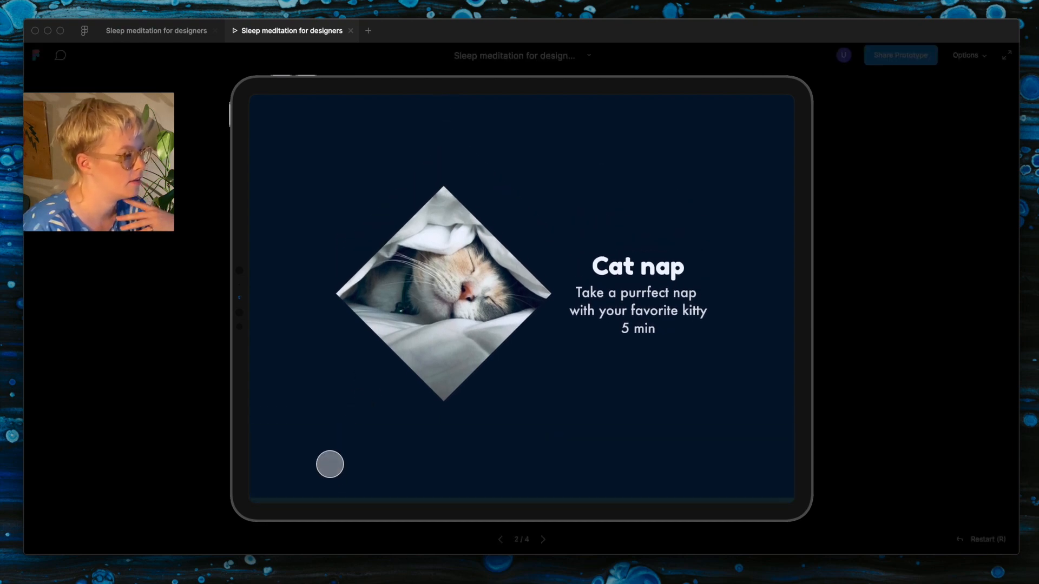
left_click_drag(329, 463, 360, 290)
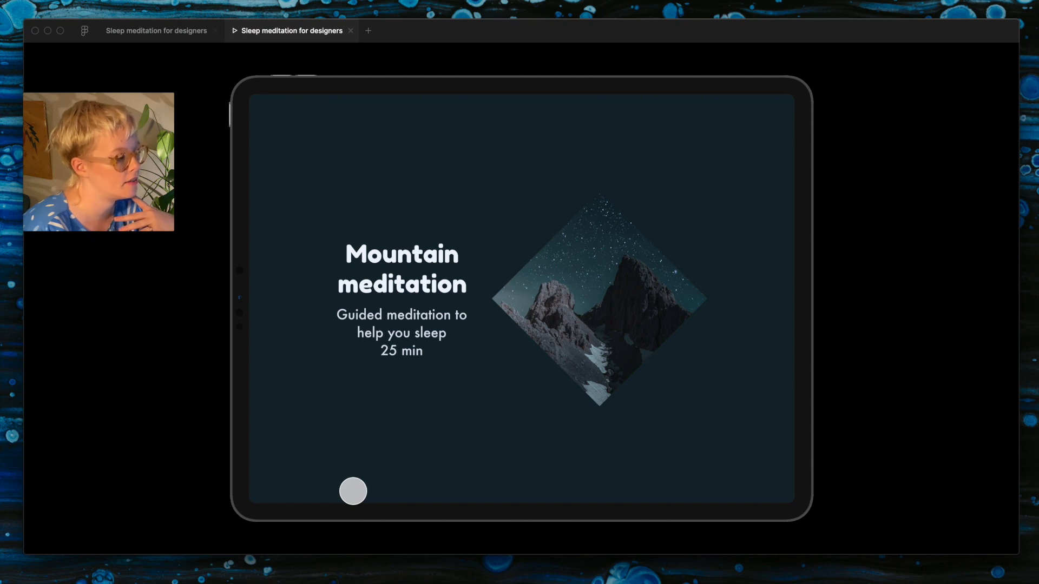
Step: Test the prototype by swiping up through lava lamp to Forrest rain and swiping back down to Cat nap
left_click_drag(340, 485, 362, 319)
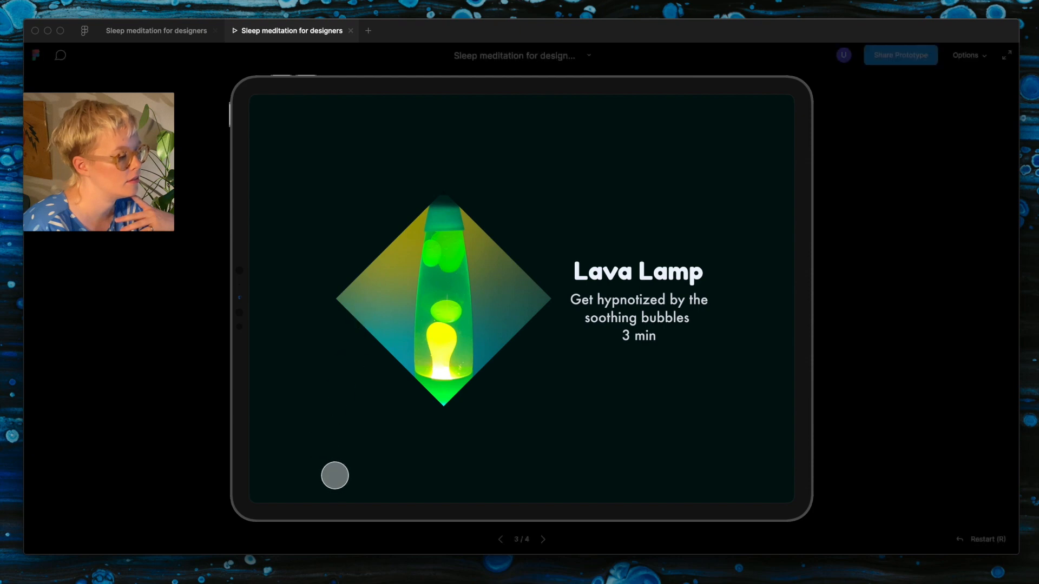
left_click_drag(334, 476, 379, 327)
left_click_drag(348, 461, 371, 137)
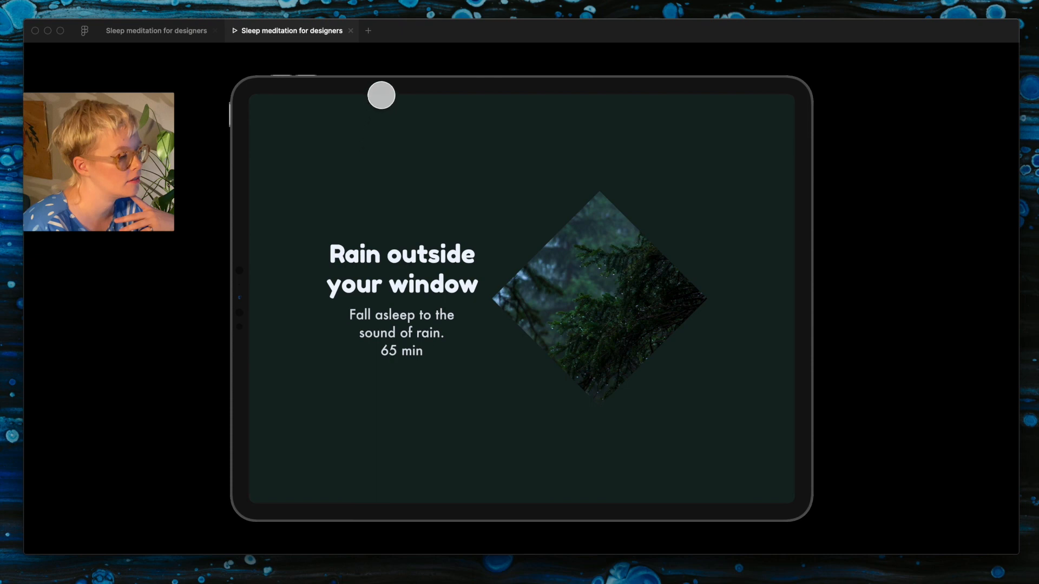
left_click_drag(384, 98, 411, 338)
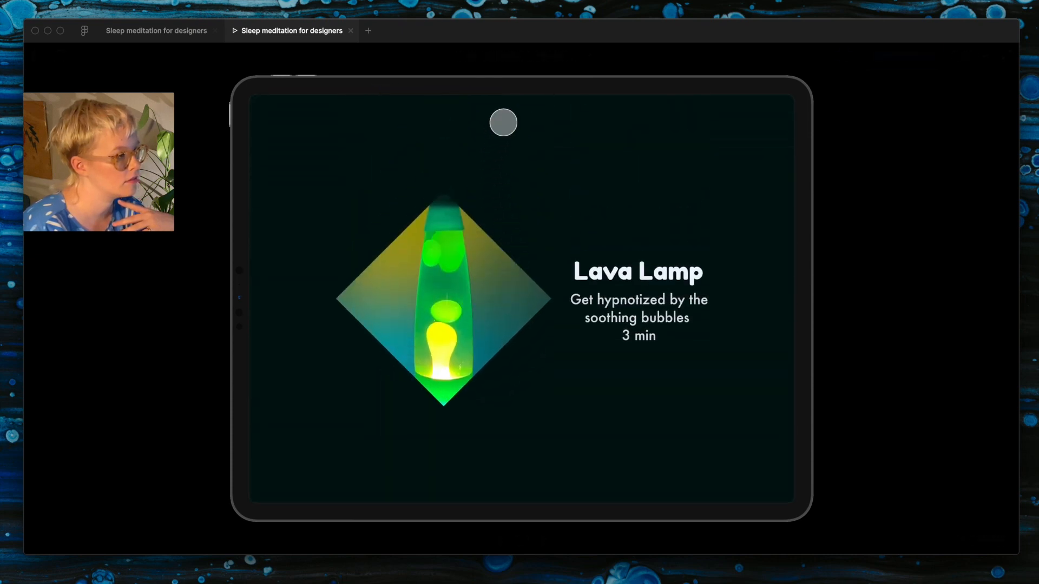
left_click_drag(501, 120, 513, 355)
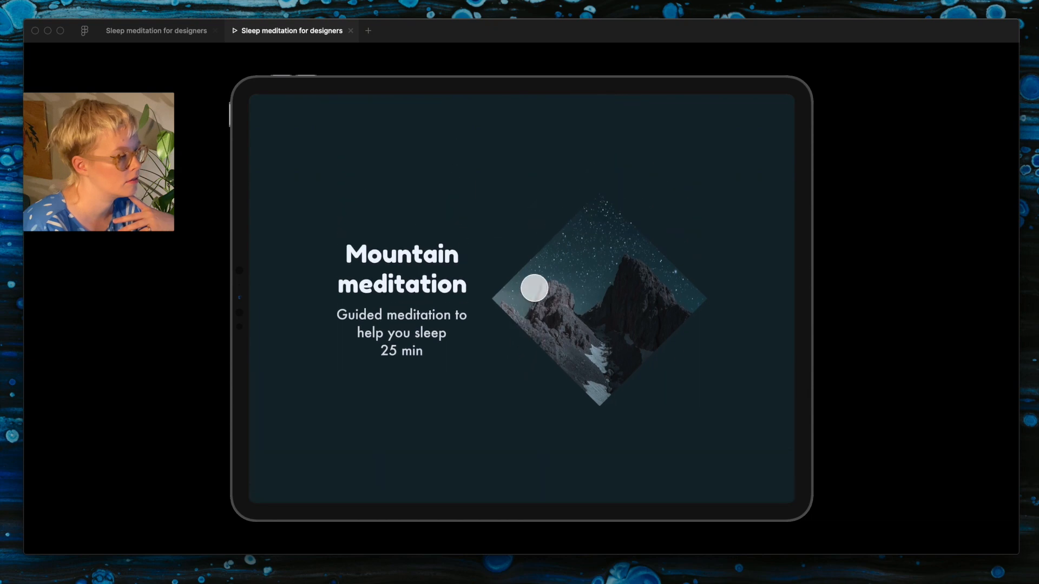
left_click_drag(473, 125, 515, 395)
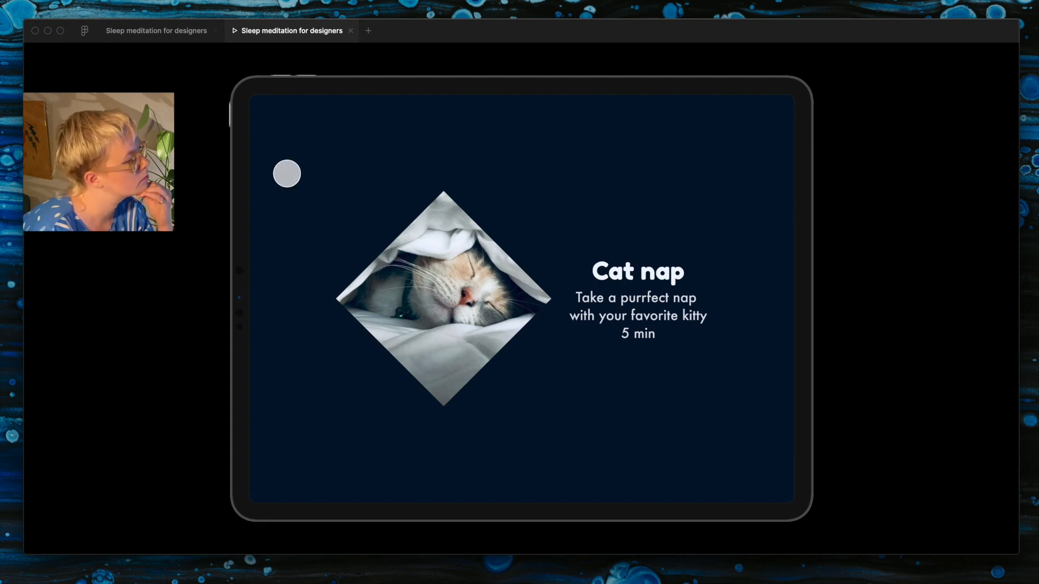
Step: Return to the design file and duplicate the cat frame beside the original
left_click(178, 33)
scroll(504, 309, "up", 1)
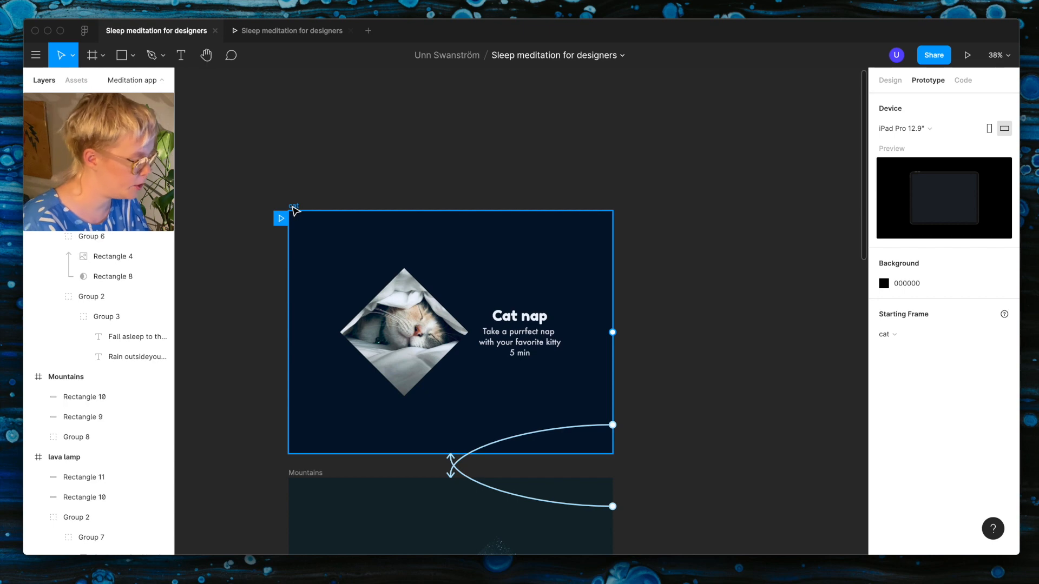
left_click_drag(295, 209, 633, 207)
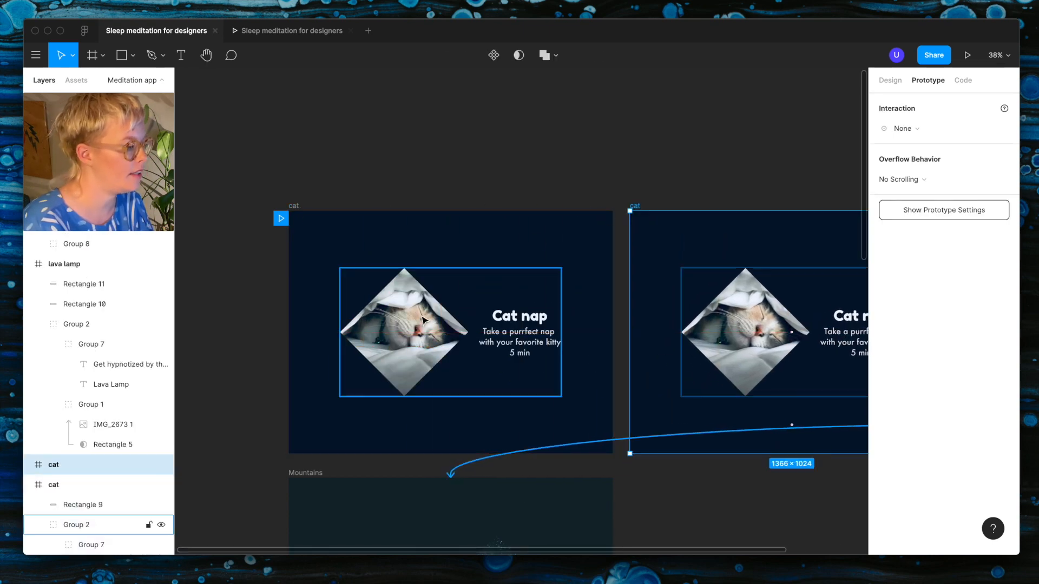
scroll(420, 324, "right", 3)
scroll(420, 324, "down", 2)
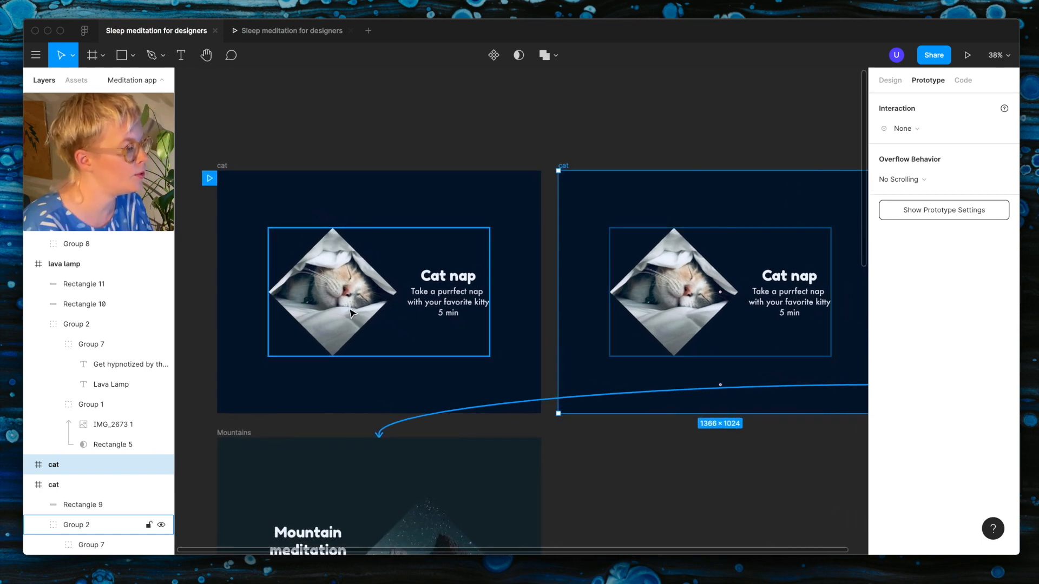
scroll(595, 430, "right", 5)
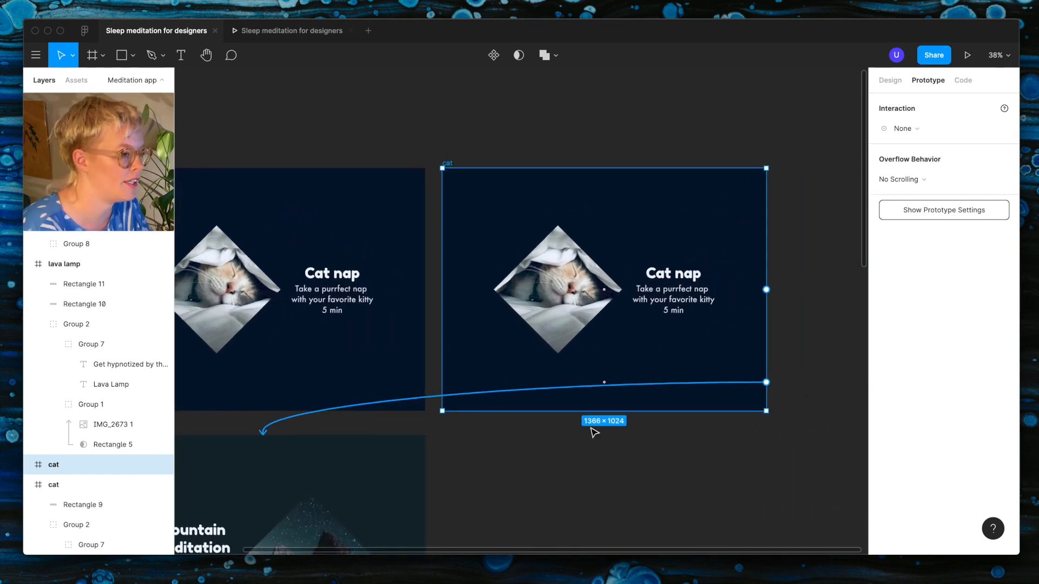
Step: Straighten the diamond mask in the copied cat frame and stretch it to cover the whole frame
scroll(318, 331, "up", 3)
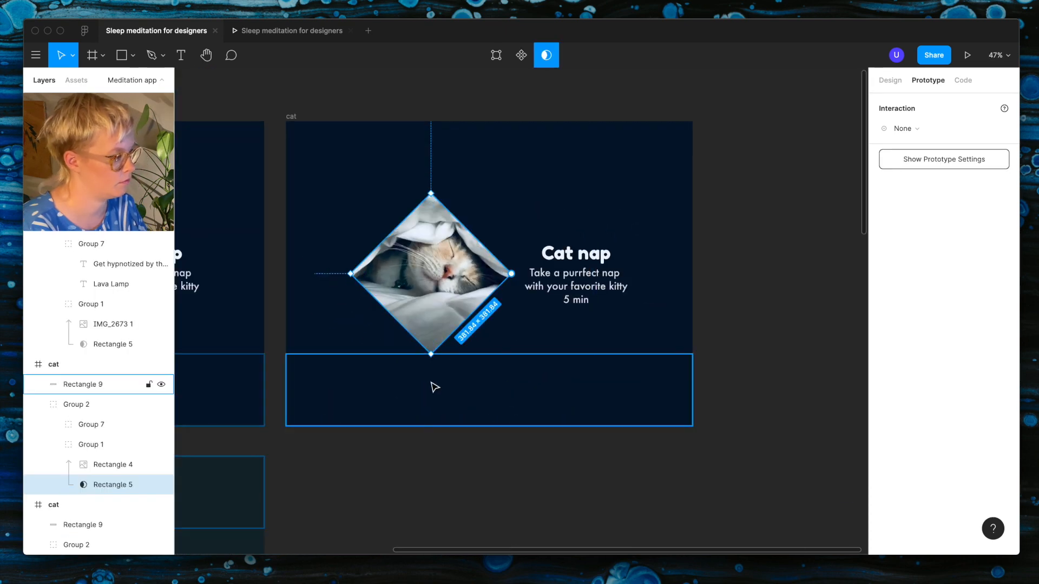
left_click_drag(425, 358, 494, 342)
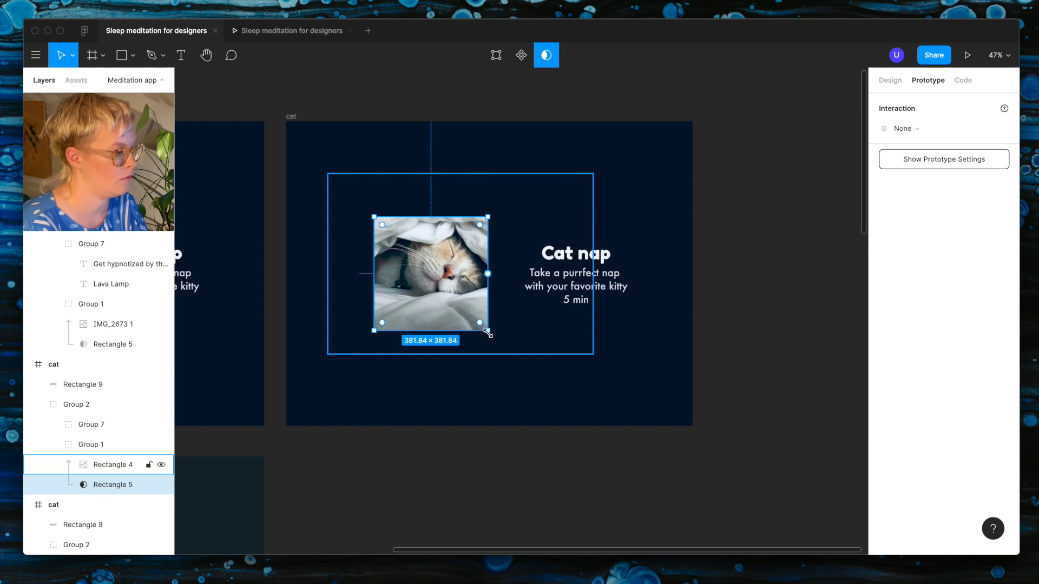
left_click_drag(487, 333, 693, 426)
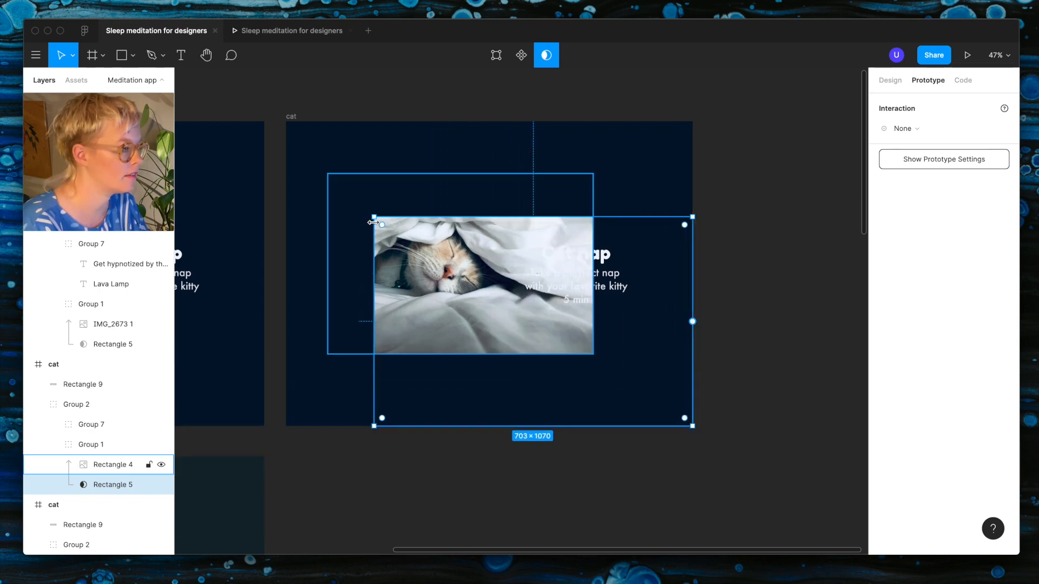
left_click_drag(373, 221, 287, 121)
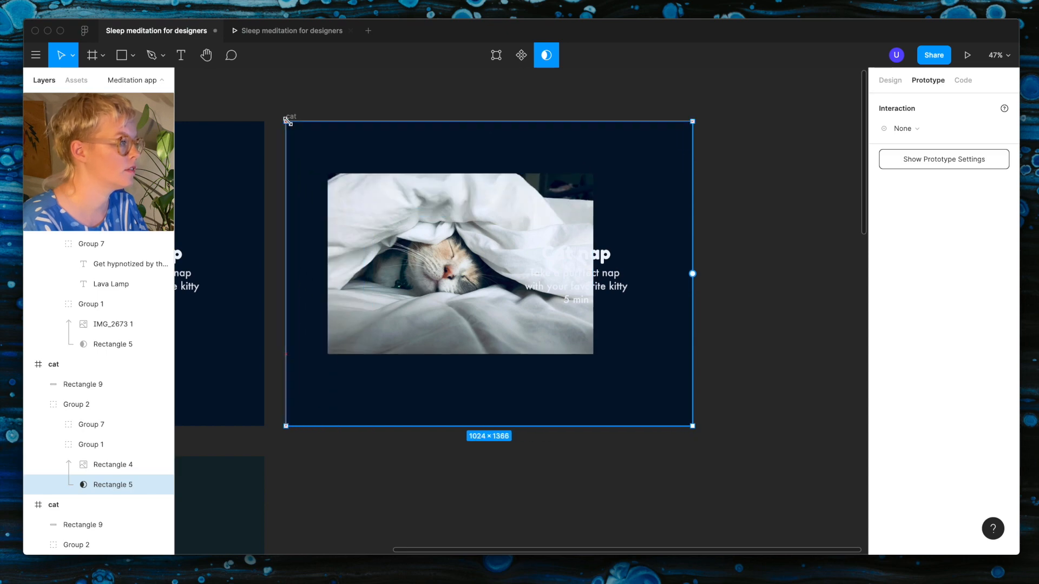
Step: Enlarge the cat photo in the copied frame to 1366 × 1024 so it fills the frame
left_click(398, 227)
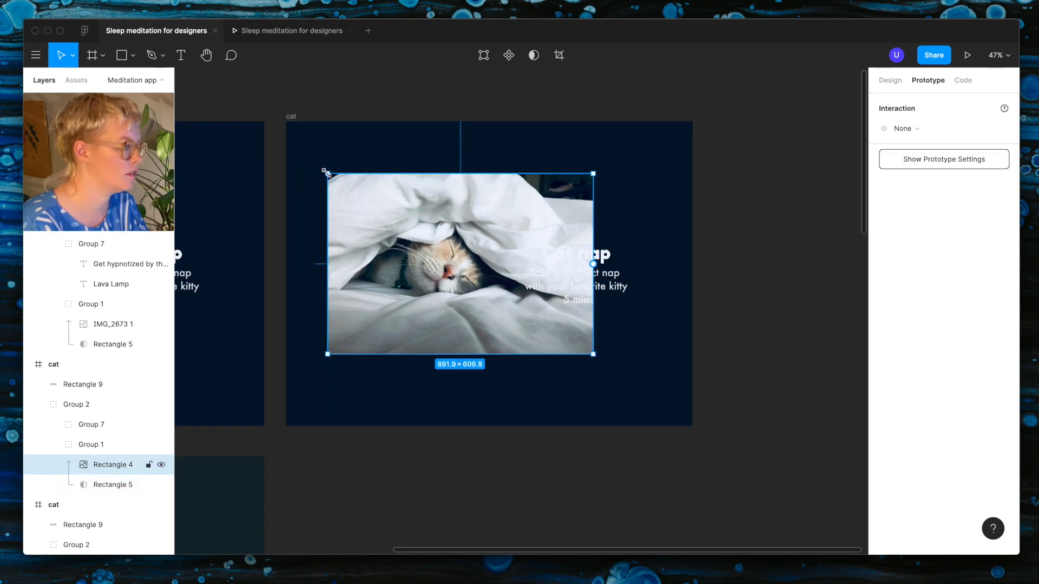
left_click_drag(327, 174, 286, 121)
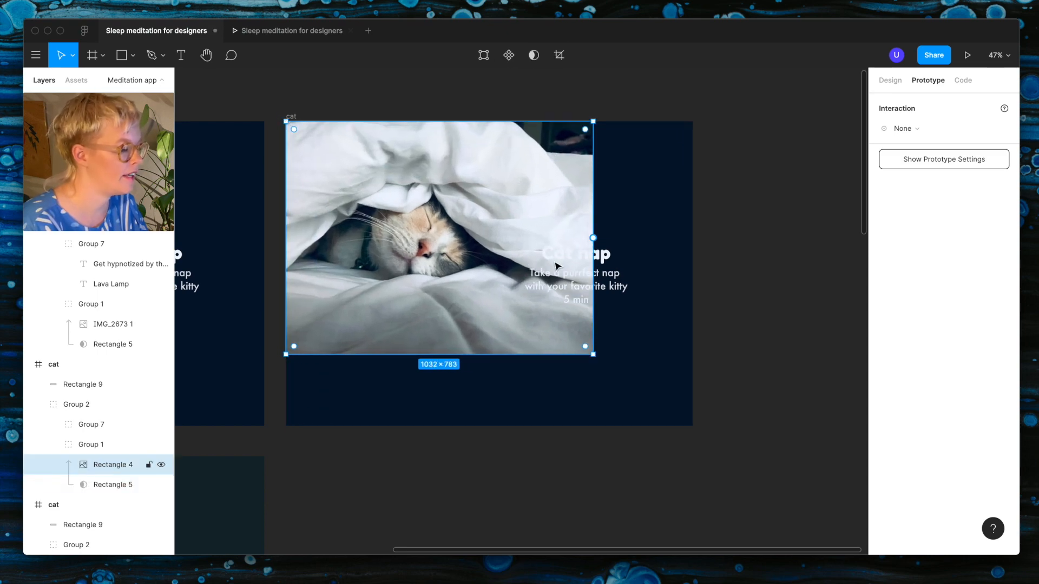
left_click_drag(591, 353, 695, 427)
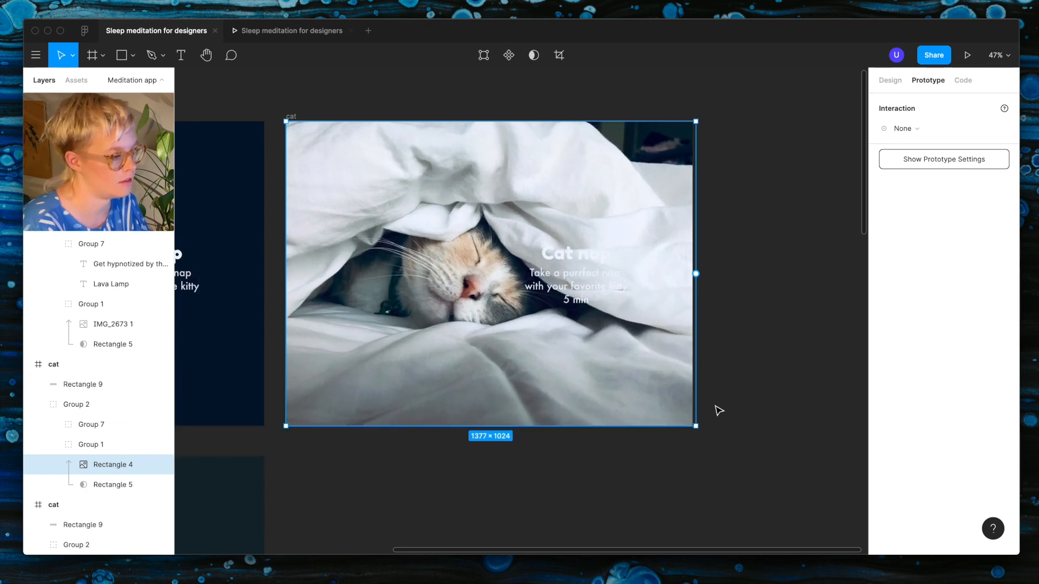
left_click_drag(693, 426, 690, 427)
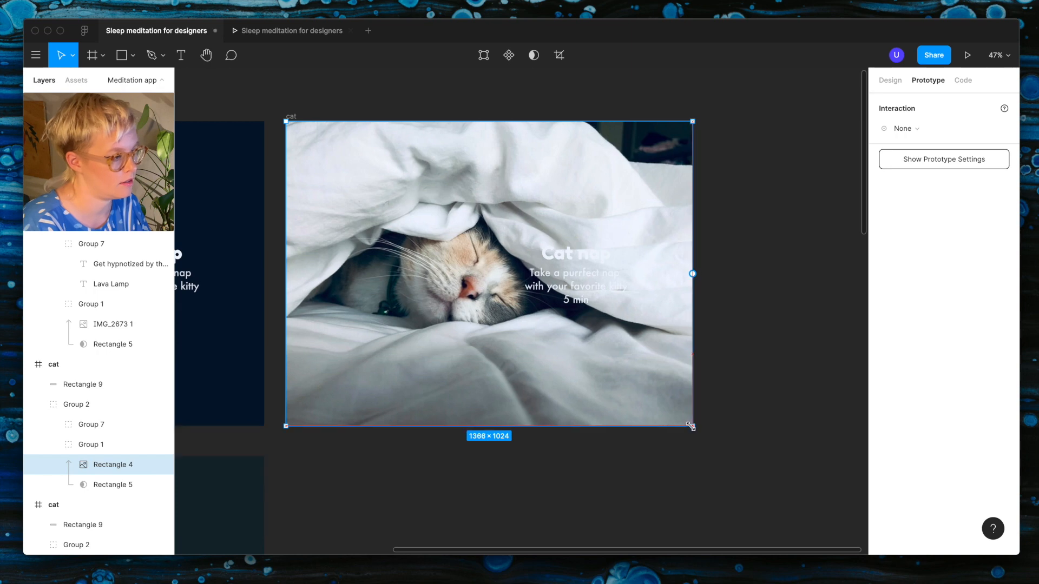
Step: Set the opacity of the Cat nap text group in the copied frame to 0
left_click(594, 261)
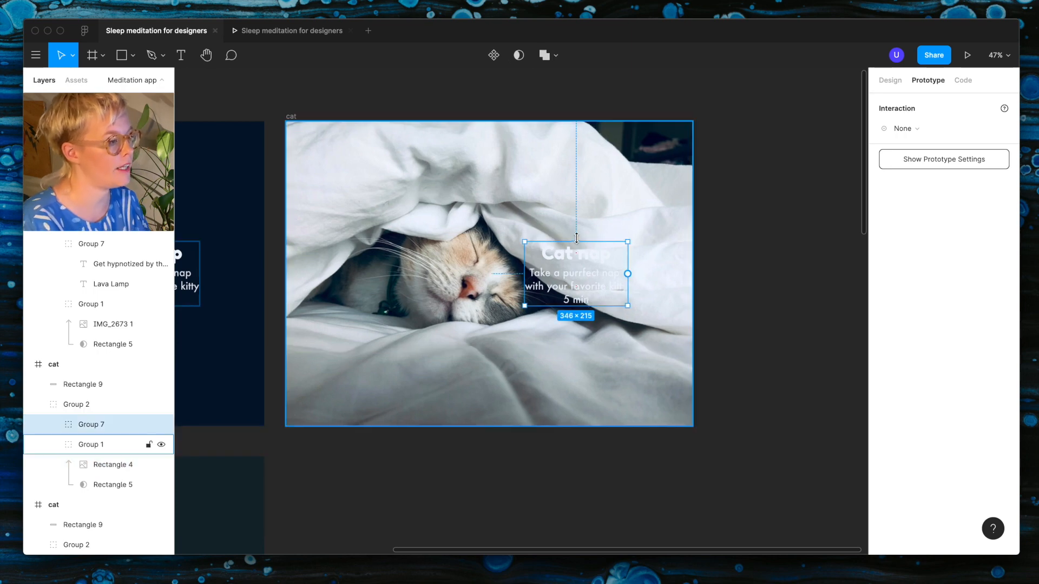
key("Escape")
left_click(580, 301)
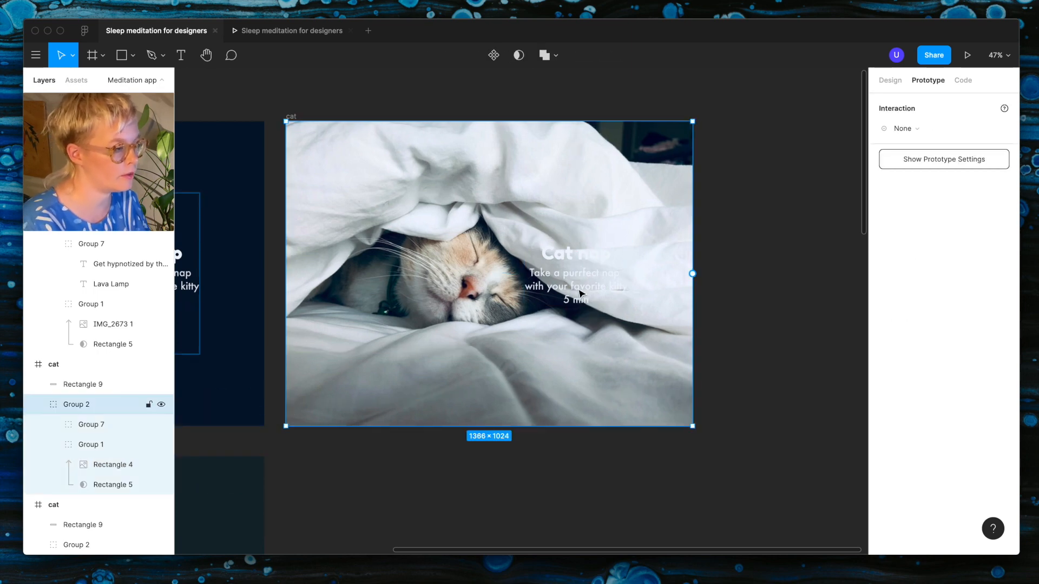
left_click(594, 286)
left_click(890, 81)
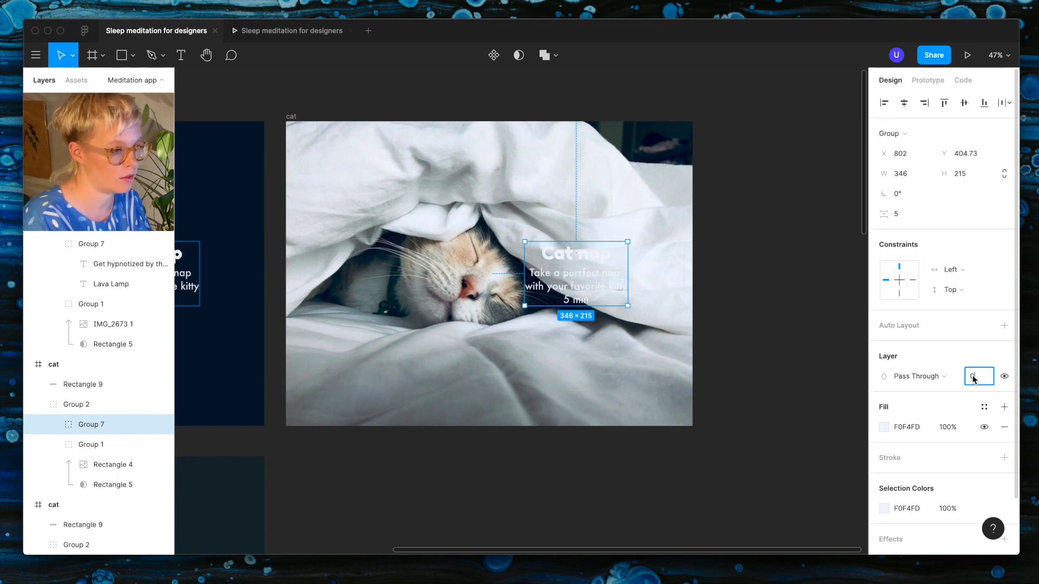
key("Return")
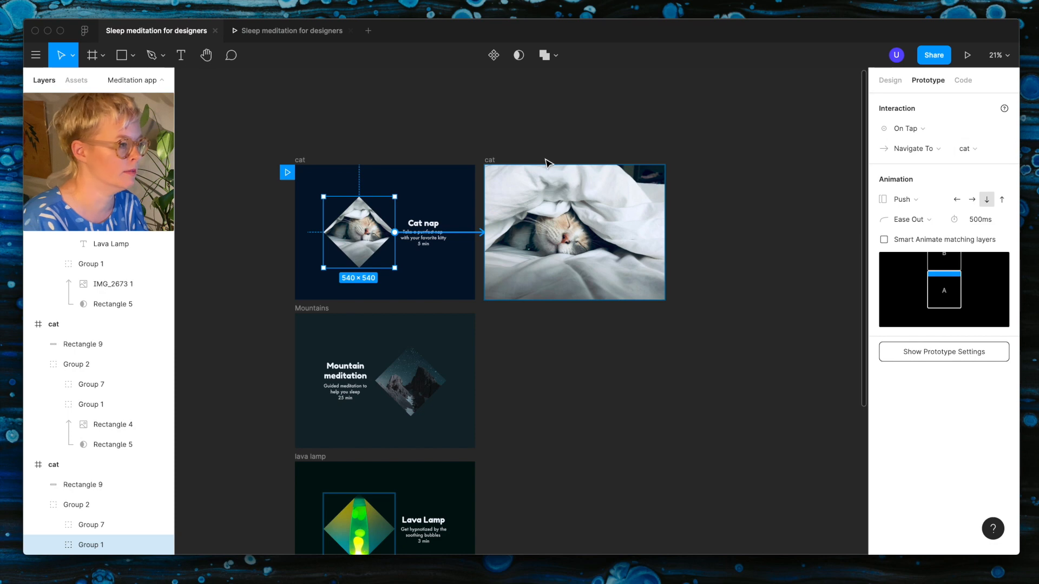
Step: Set the cat picture's on-tap link to the full-screen cat frame to Smart Animate and test it in the prototype
left_click(909, 200)
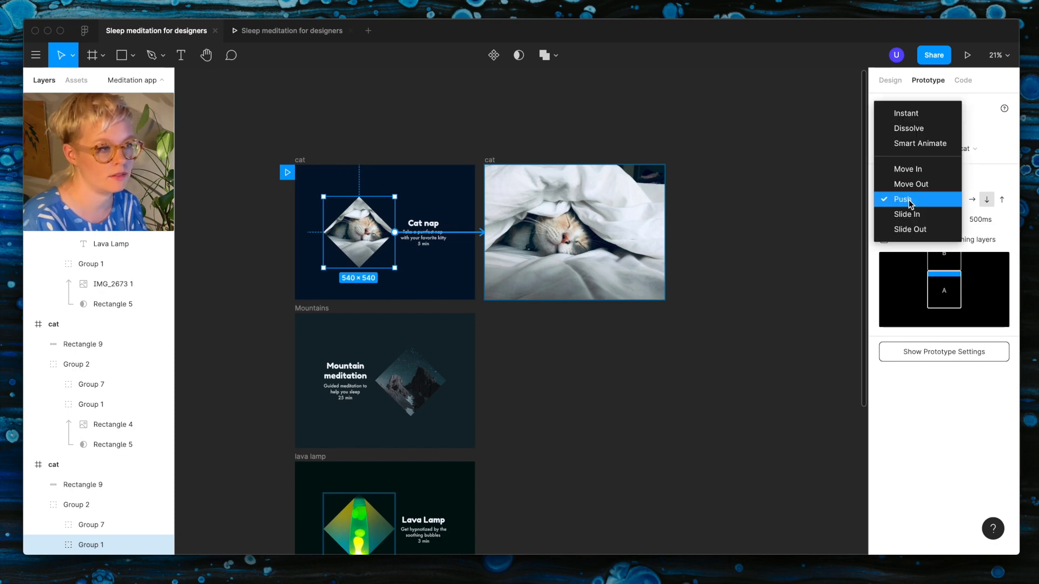
left_click(914, 145)
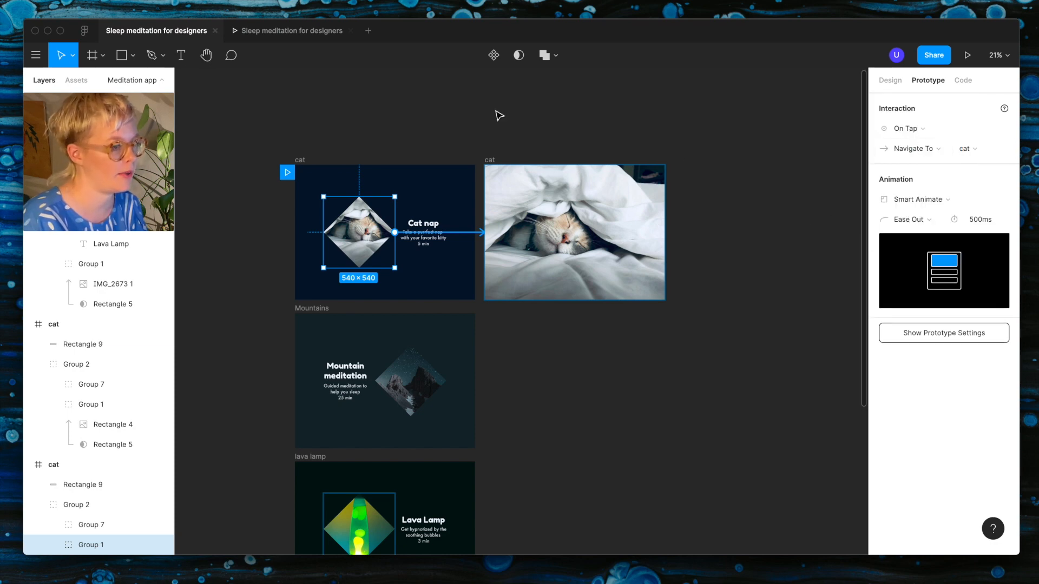
left_click(324, 32)
left_click(463, 303)
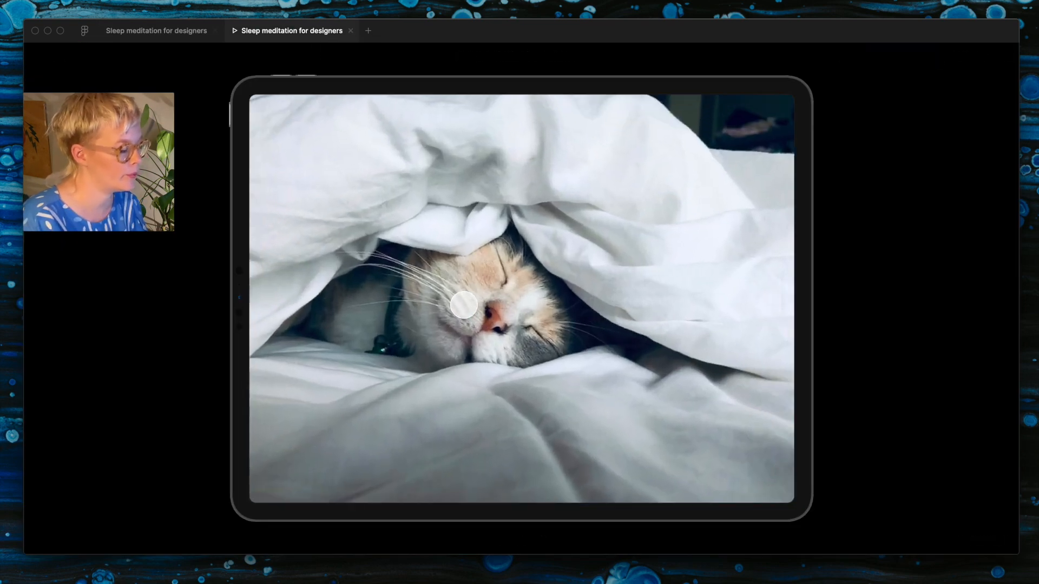
left_click(315, 181)
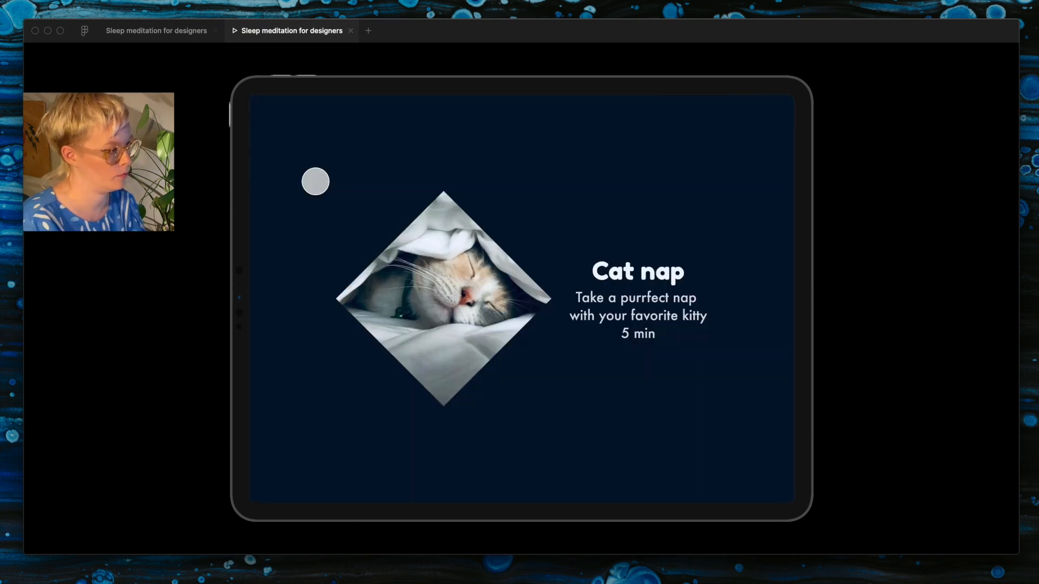
Step: Draw an 87 × 87 circle in the upper-left corner of the full-screen cat frame and fill it black
left_click(163, 31)
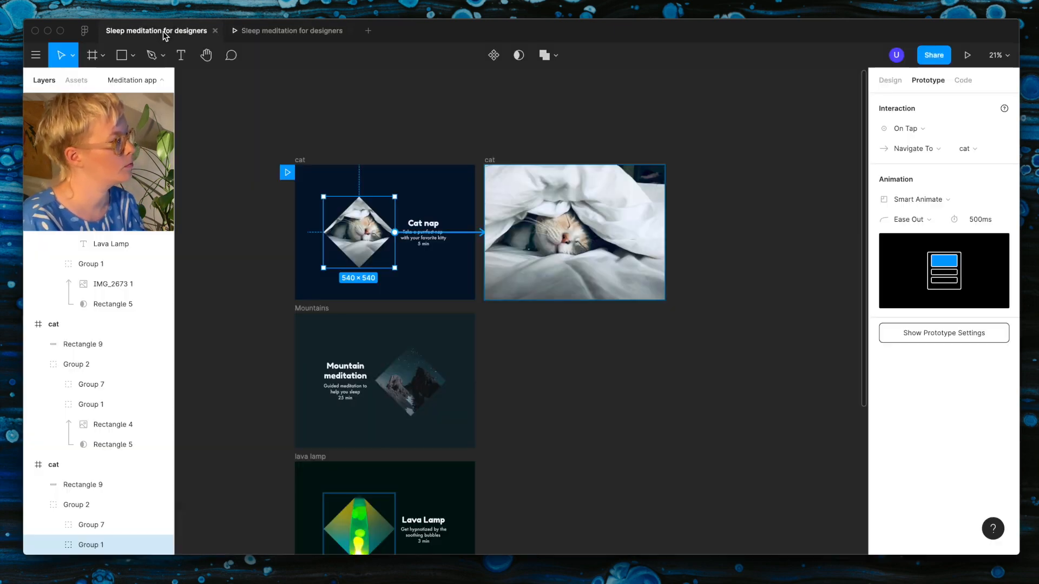
scroll(543, 187, "up", 5)
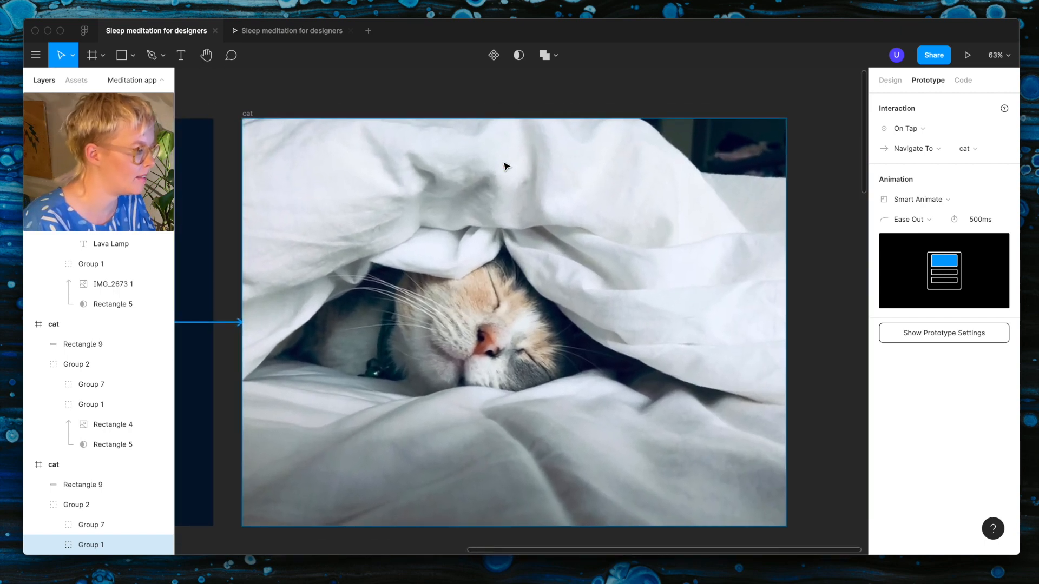
scroll(503, 166, "down", 3)
key("o")
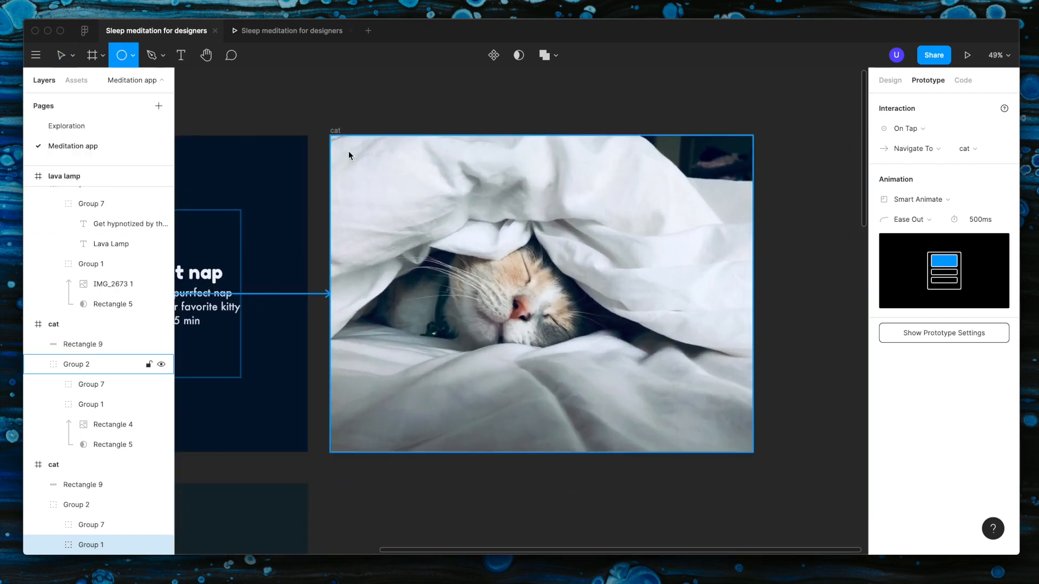
left_click_drag(343, 145, 369, 172)
left_click(889, 80)
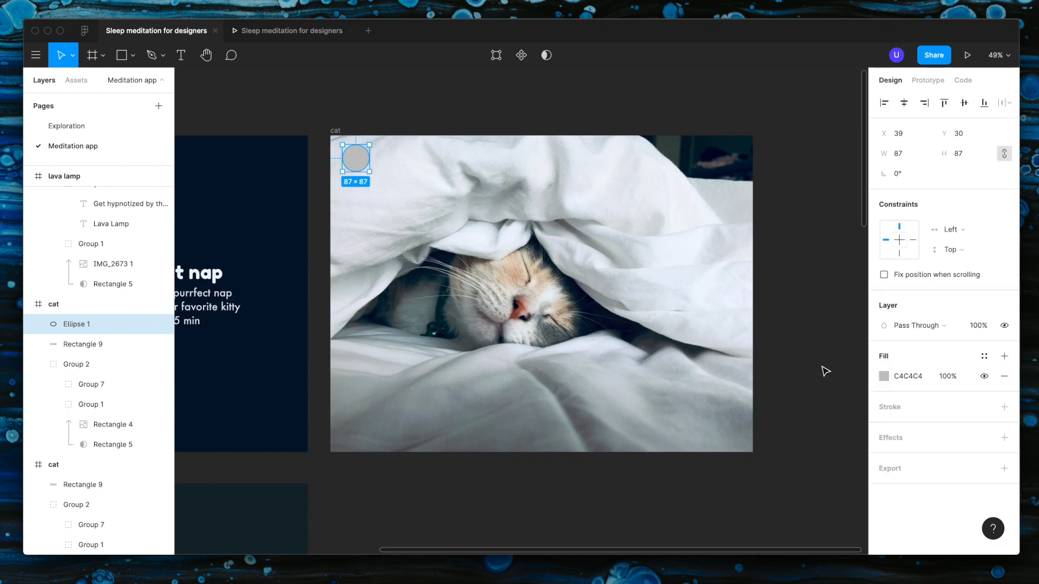
left_click(883, 376)
left_click_drag(762, 346, 656, 443)
Step: Add the text "x" over the black circle and colour it white (FFFFFF)
scroll(353, 175, "up", 5)
key("t")
left_click(357, 157)
type("x")
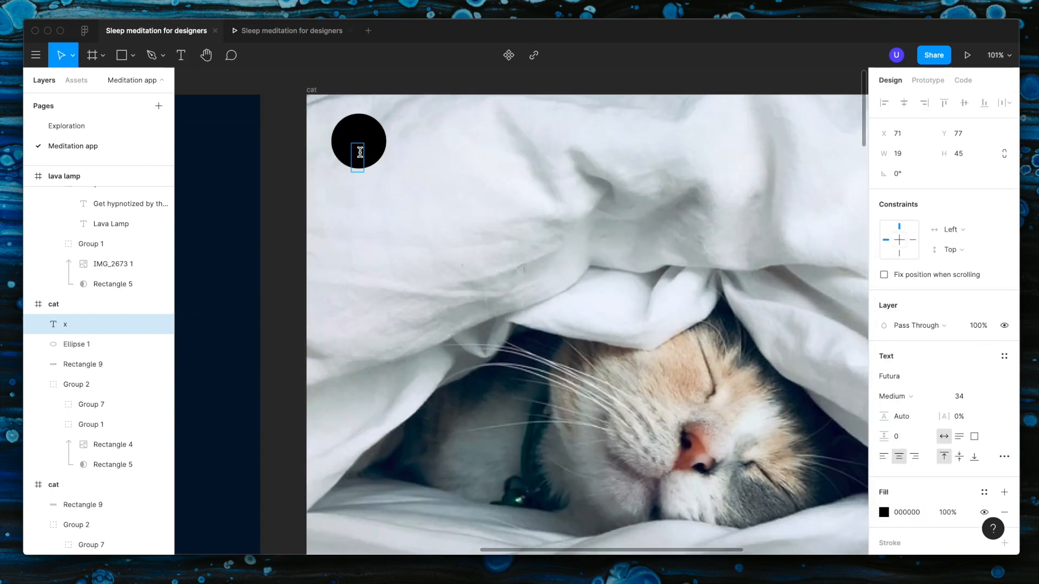
left_click(883, 513)
left_click_drag(758, 303, 694, 191)
Step: Set the x to the Fredoka One font at size 74 and centre it in the circle
left_click(899, 375)
type("Fredoka One")
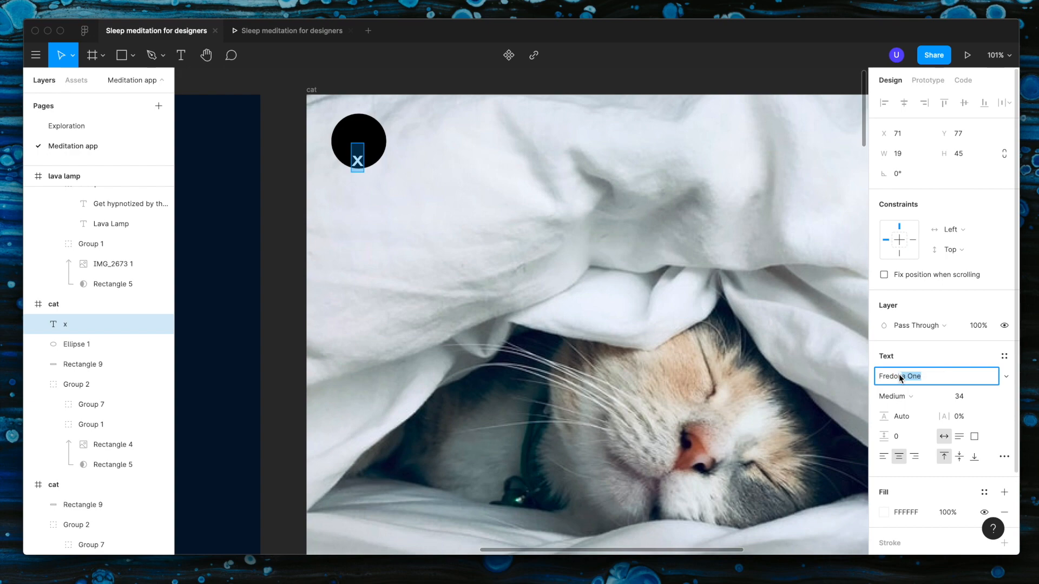
key("Return")
left_click(964, 396)
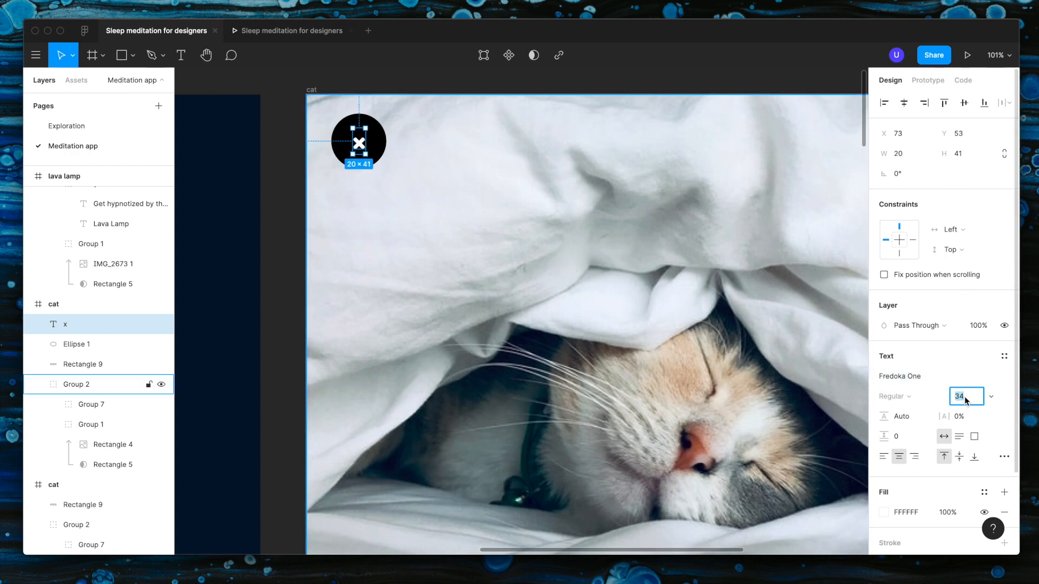
type("74")
key("Return")
left_click_drag(359, 161, 360, 141)
Step: Select the x and the circle together and combine them with the Exclude boolean operation
scroll(393, 158, "up", 5)
left_click(371, 137, "shift")
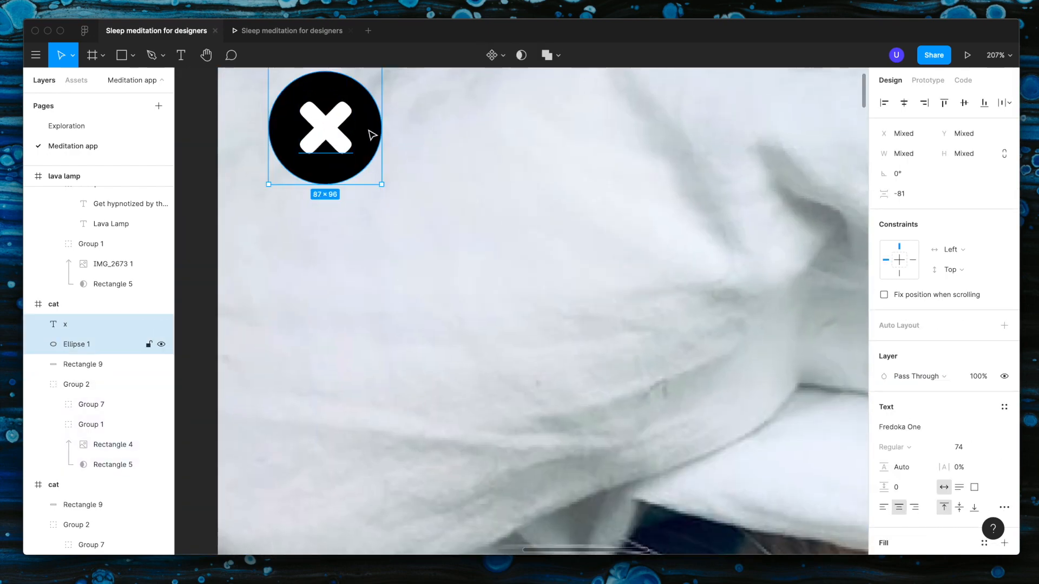
left_click(544, 56)
left_click(555, 56)
left_click(557, 128)
Step: Fill the excluded close icon with dark blue 061127 and set its layer opacity to 80%
scroll(454, 113, "down", 5)
scroll(923, 397, "down", 5)
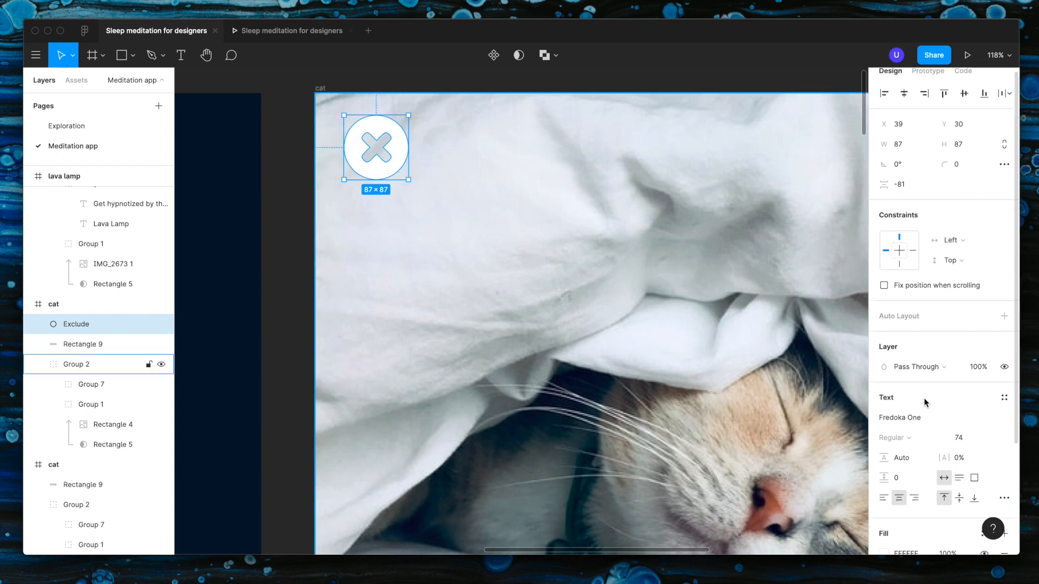
left_click(883, 443)
left_click(754, 388)
left_click(737, 415)
left_click(579, 384)
left_click(979, 255)
type("80")
key("Return")
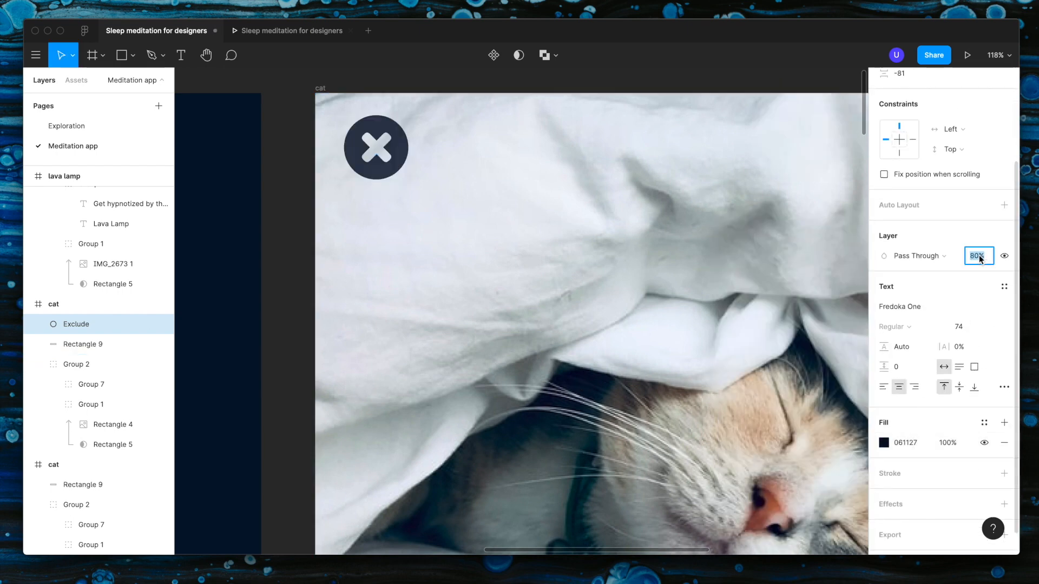
Step: Add a Background Blur effect to the excluded close icon on the full-screen cat frame
scroll(925, 422, "down", 1)
left_click(1005, 477)
left_click(927, 497)
left_click(935, 528)
scroll(660, 364, "down", 5)
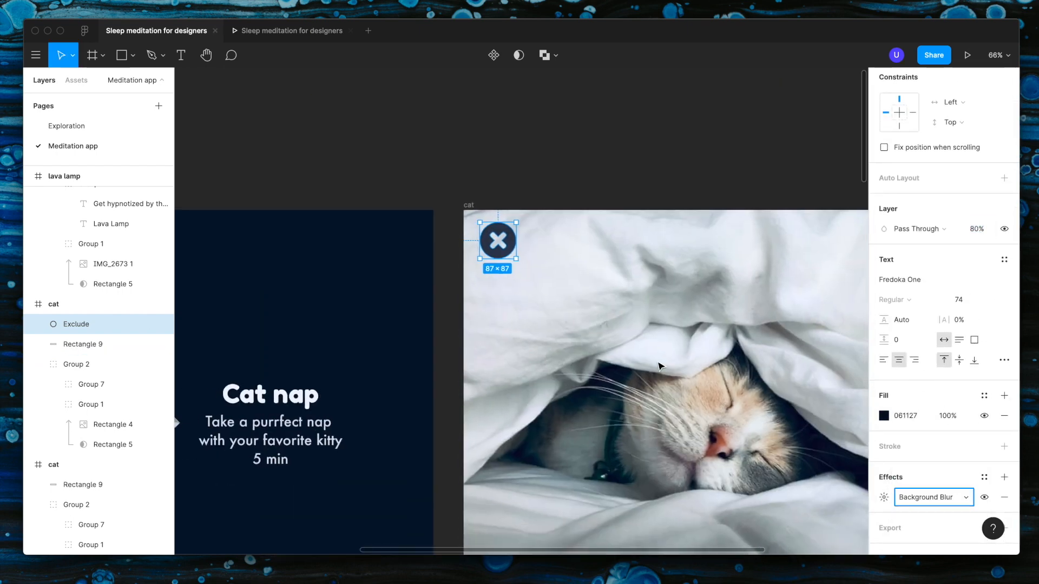
scroll(660, 367, "up", 3)
left_click(547, 135)
scroll(395, 259, "down", 3)
scroll(395, 259, "left", 3)
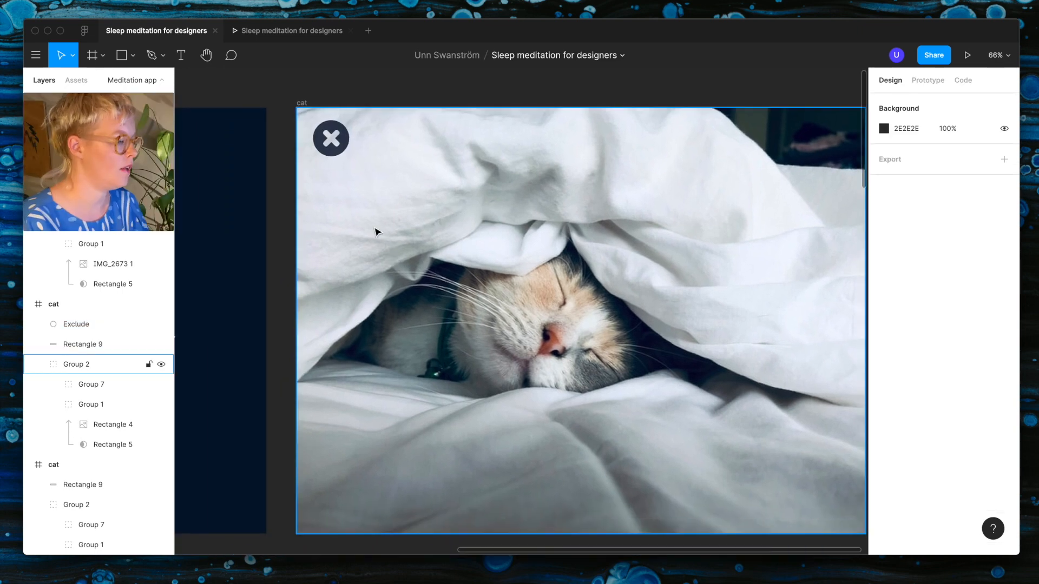
Step: Give the close icon a prototype interaction with an On Tap trigger and the Back action
left_click(335, 142)
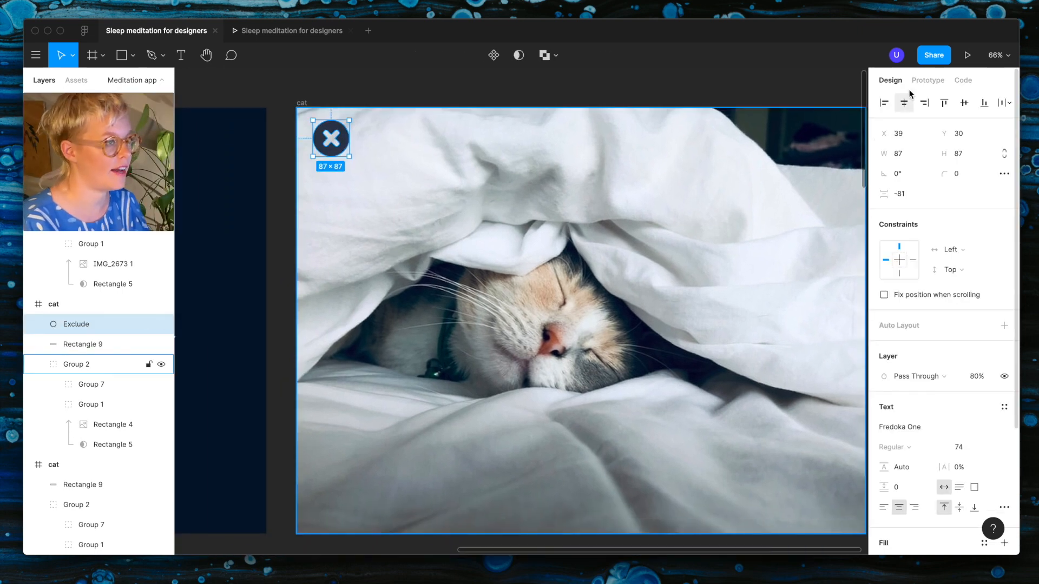
left_click(937, 79)
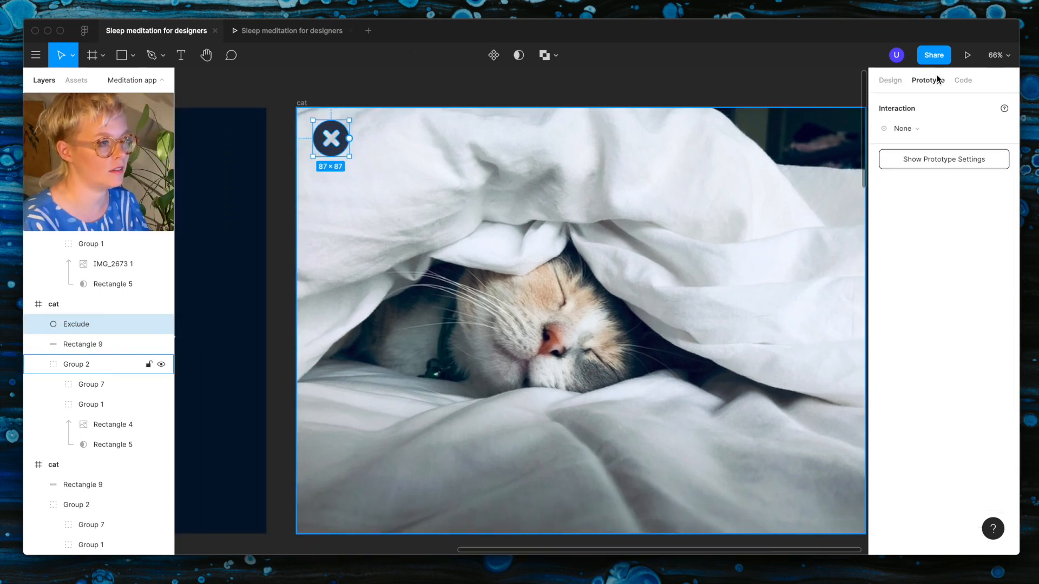
left_click(914, 129)
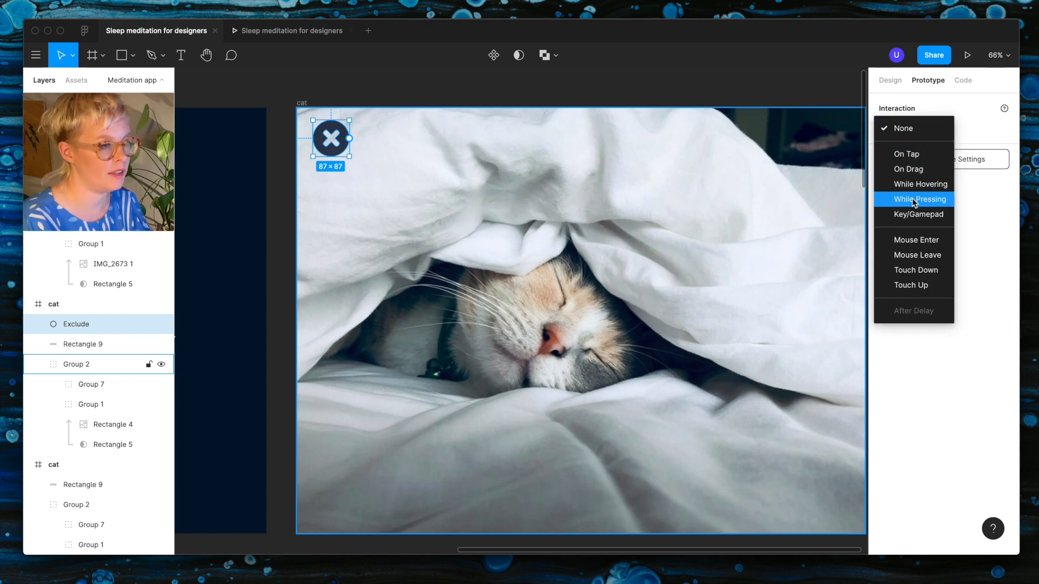
left_click(912, 154)
left_click(904, 146)
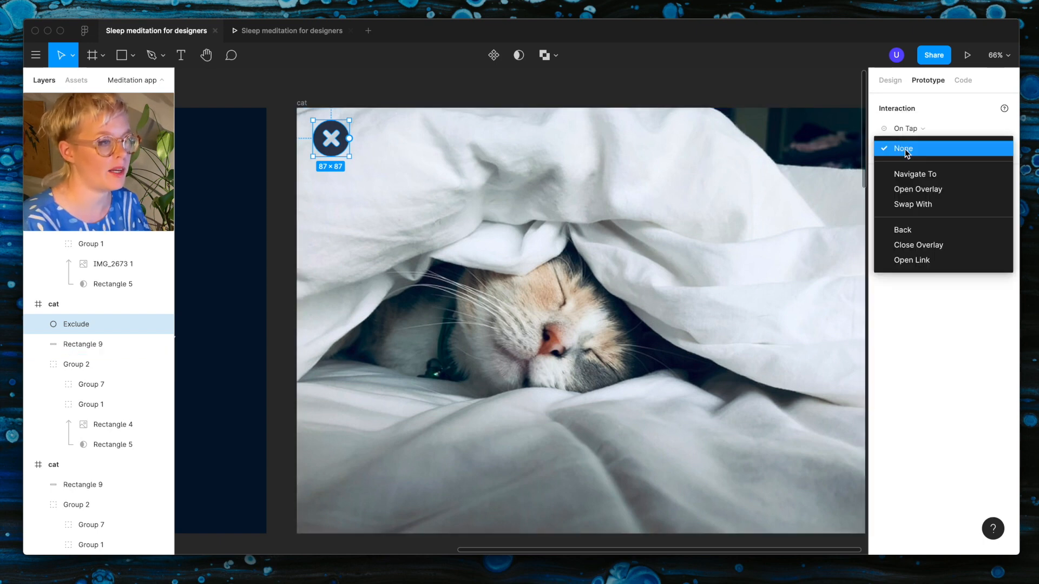
left_click(905, 230)
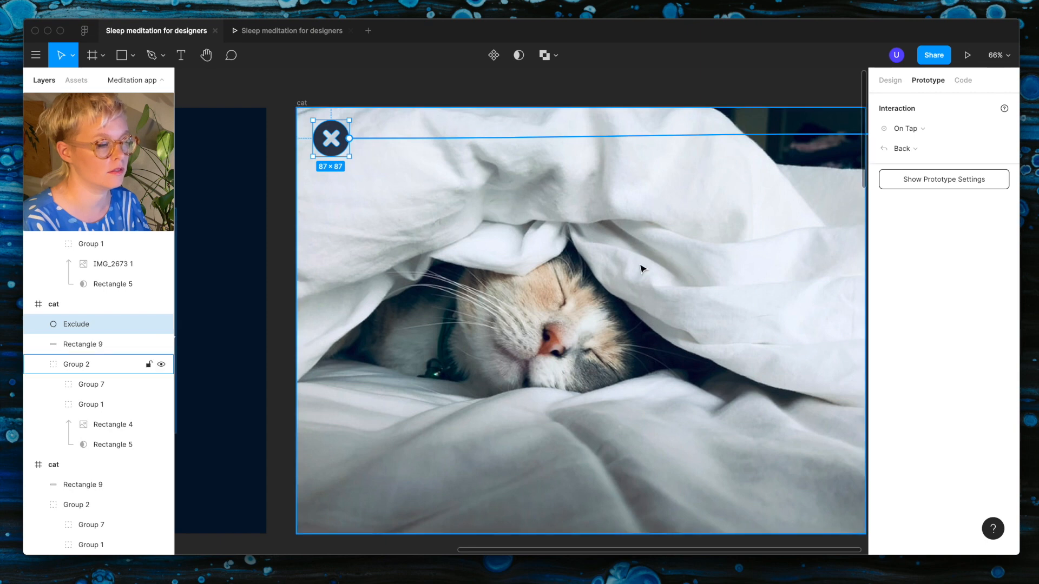
scroll(643, 268, "down", 5)
scroll(642, 268, "up", 2)
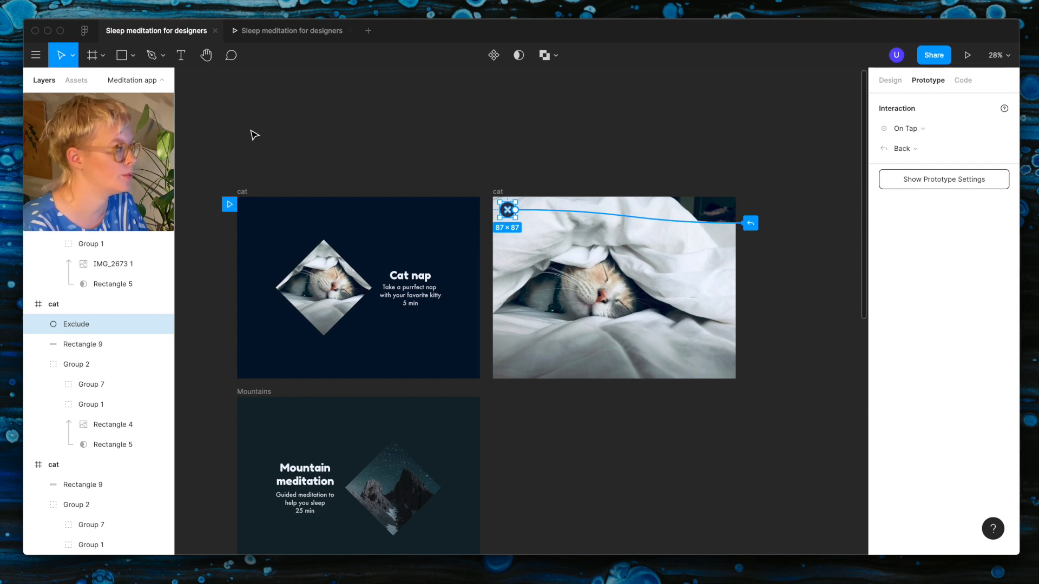
Step: Test the prototype by repeatedly opening the full-screen cat view and closing it with the x icon
left_click(281, 32)
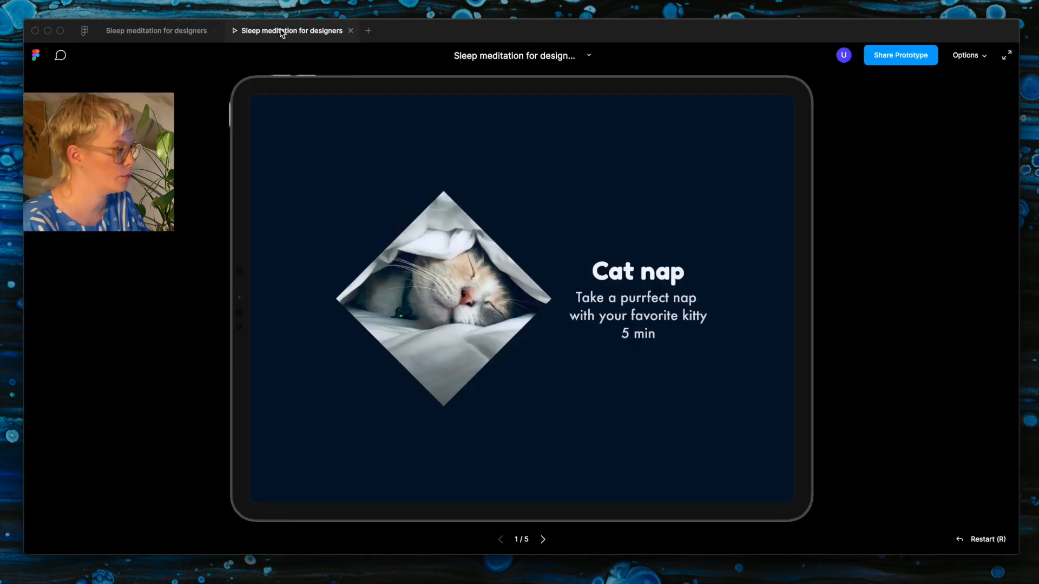
left_click(442, 293)
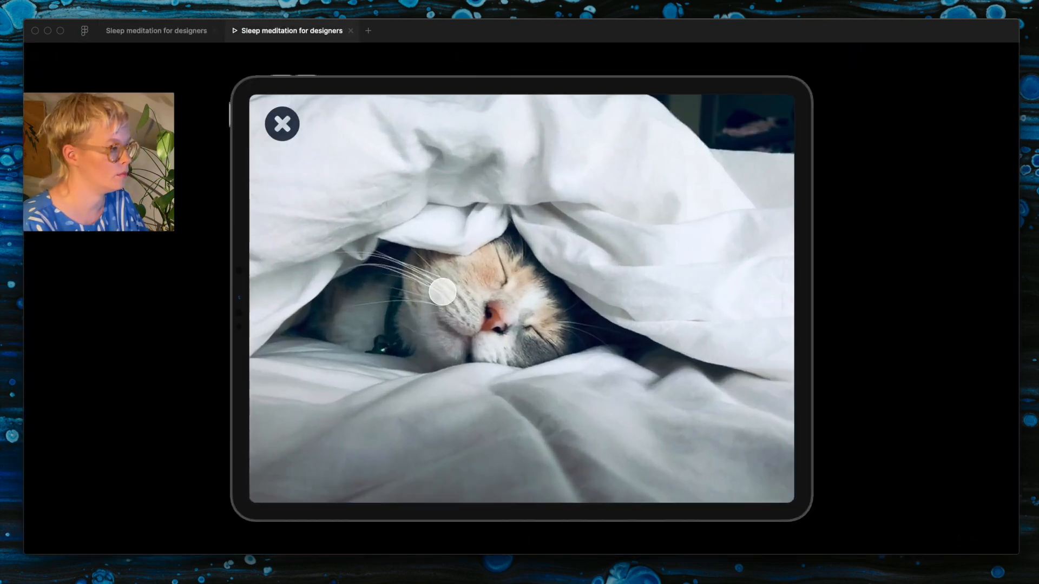
left_click(282, 125)
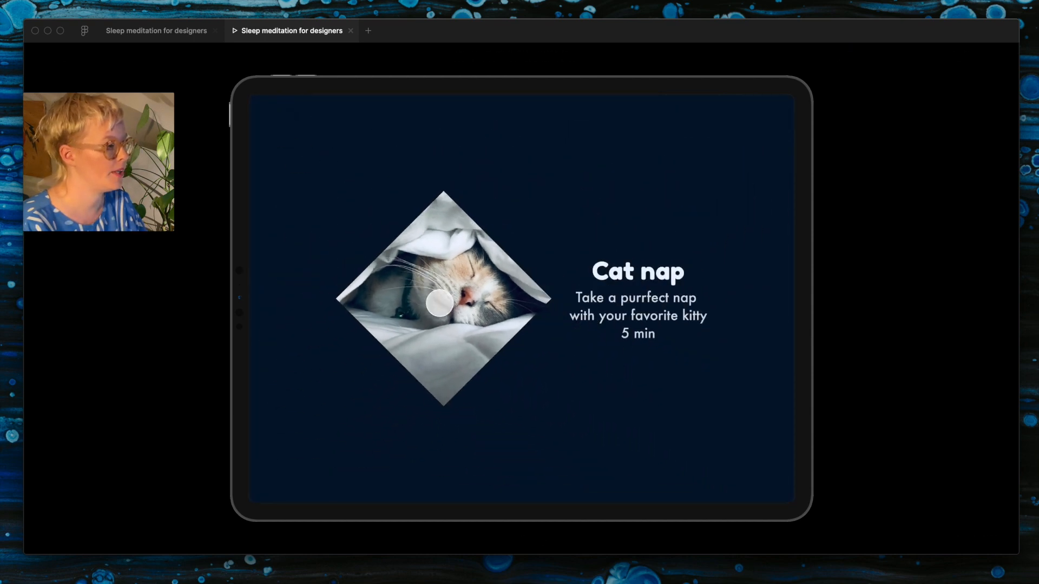
left_click(431, 359)
left_click(282, 125)
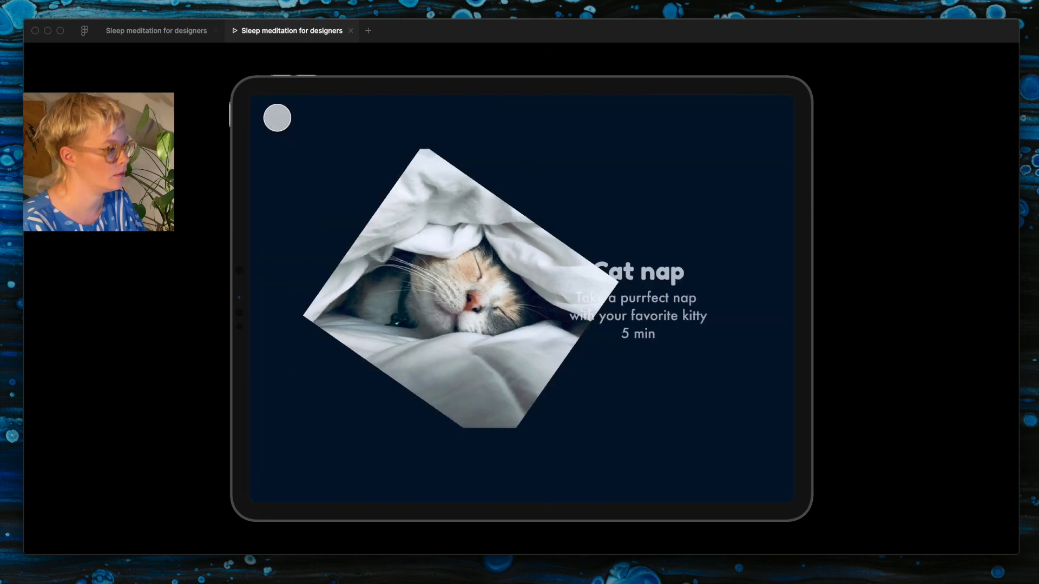
left_click(447, 336)
Step: Shift the hidden text group (Group 7) down in the full-screen cat frame and replay the open and close transitions
left_click(170, 28)
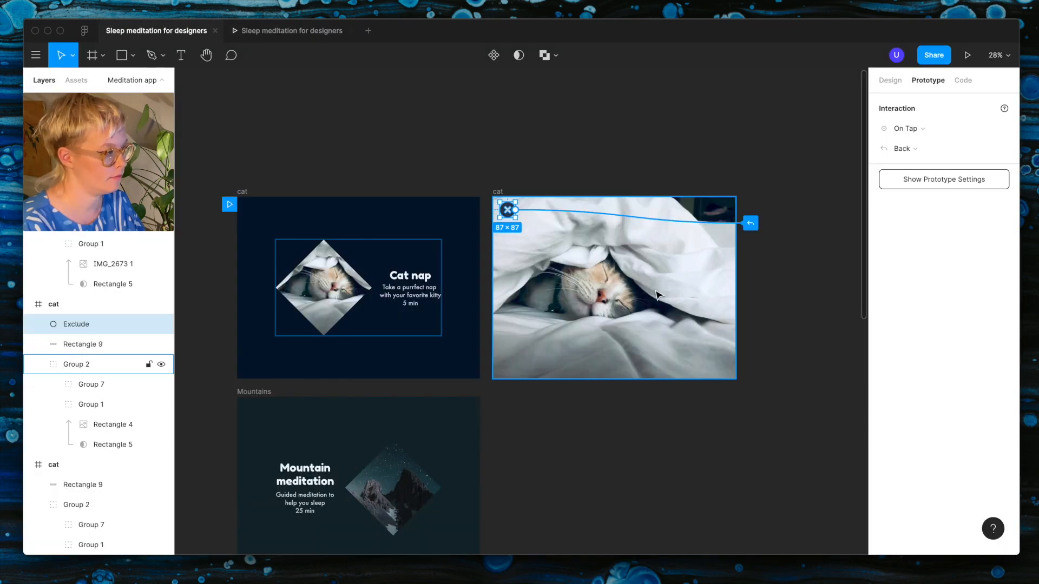
left_click(76, 364)
left_click(80, 385)
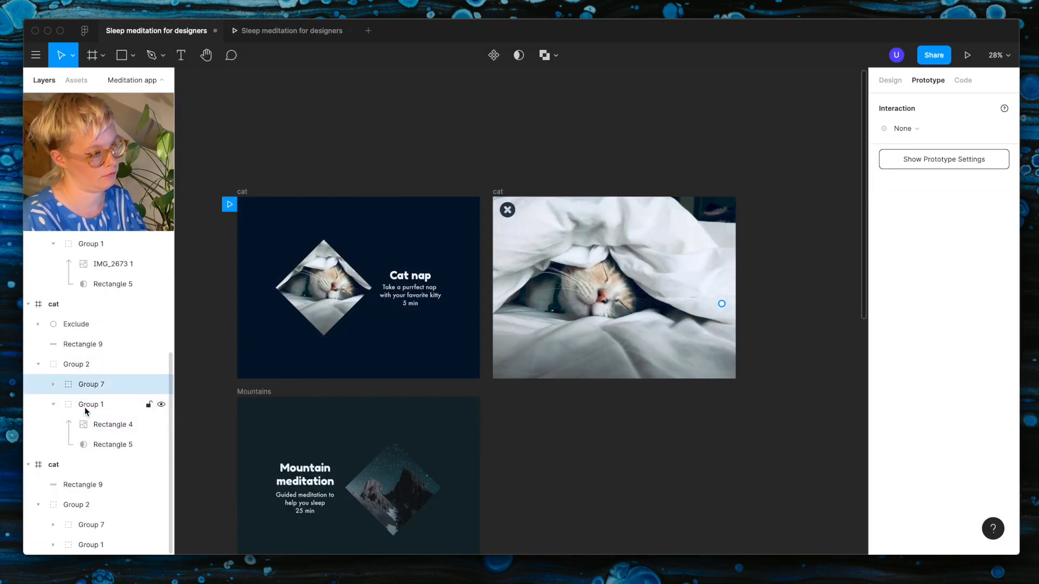
left_click(287, 30)
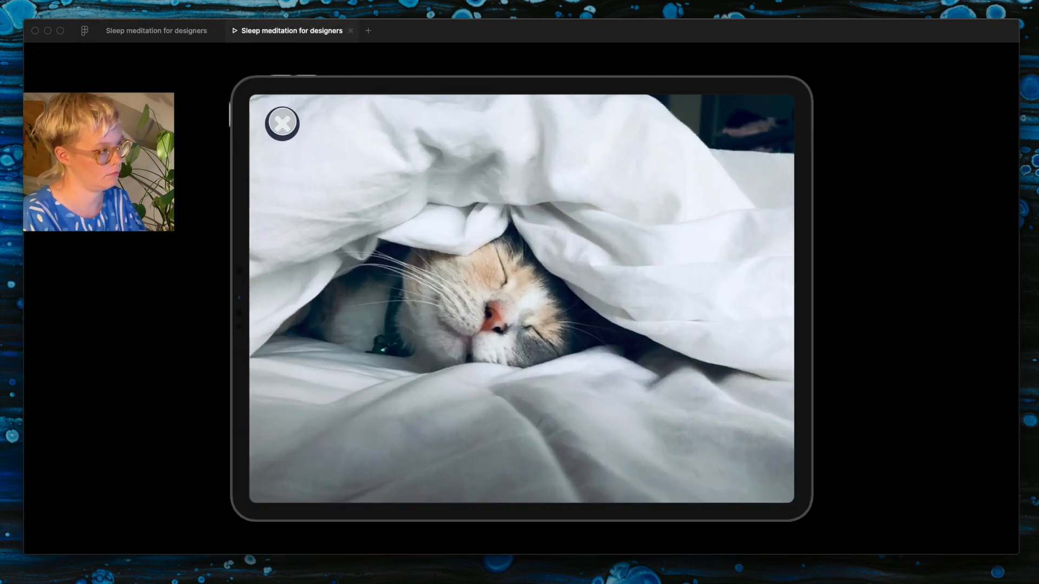
left_click(282, 123)
left_click(448, 304)
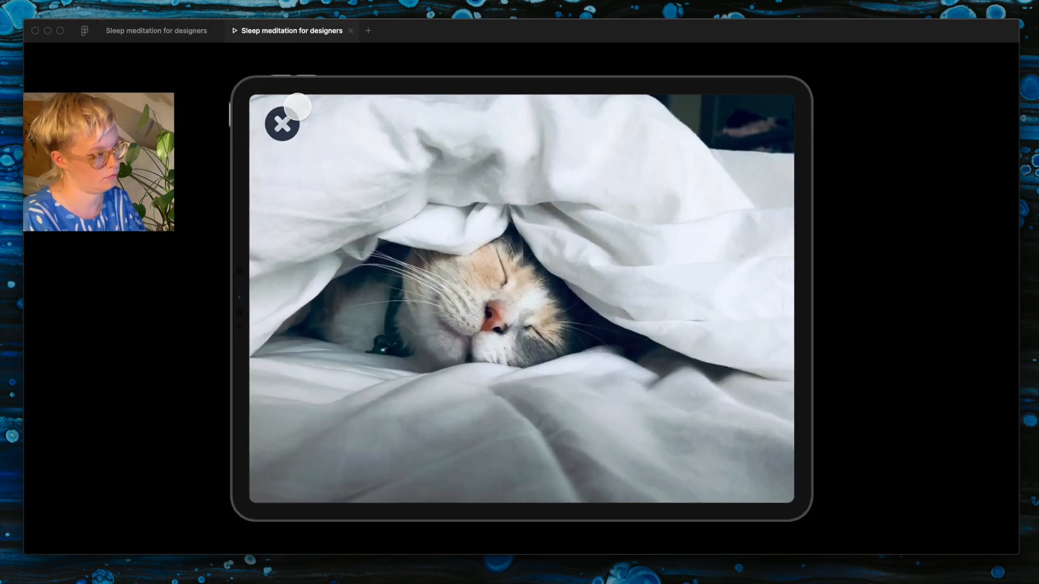
left_click(282, 126)
Step: Move the hidden text group to the right edge of the full-screen cat frame, vertically centred, and replay the transition
left_click(156, 30)
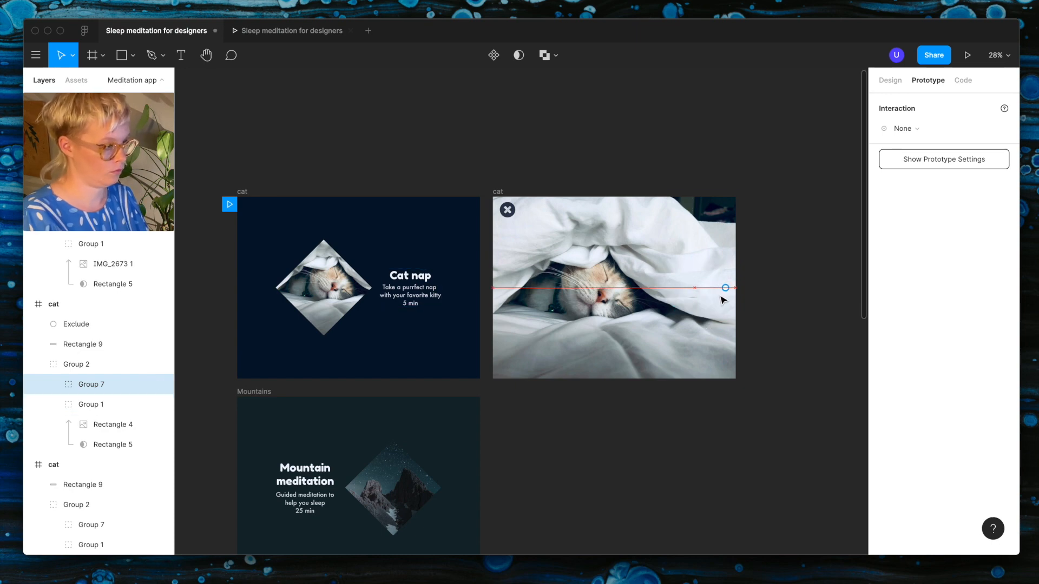
left_click(291, 30)
left_click(413, 349)
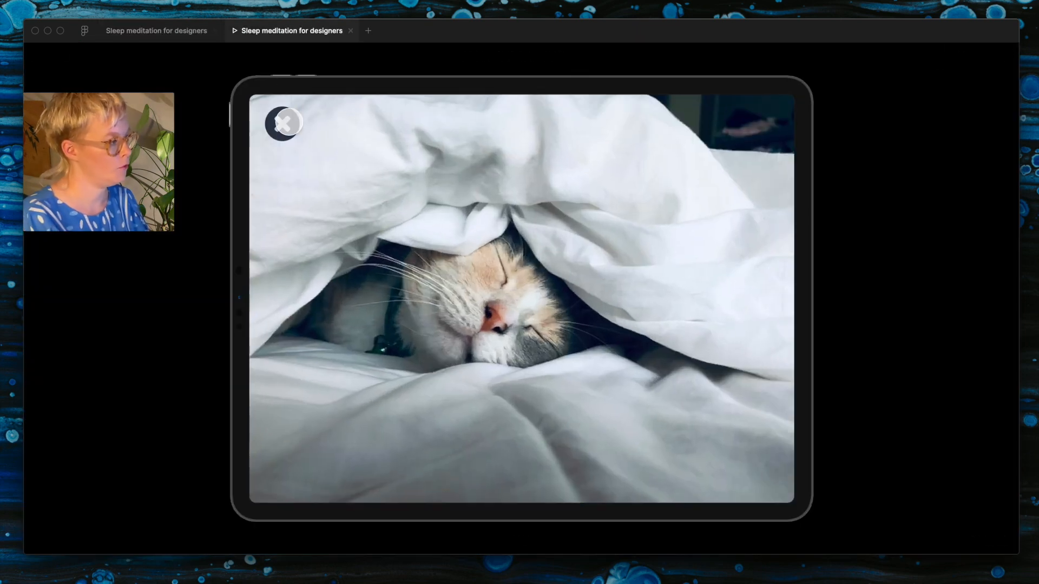
left_click(283, 124)
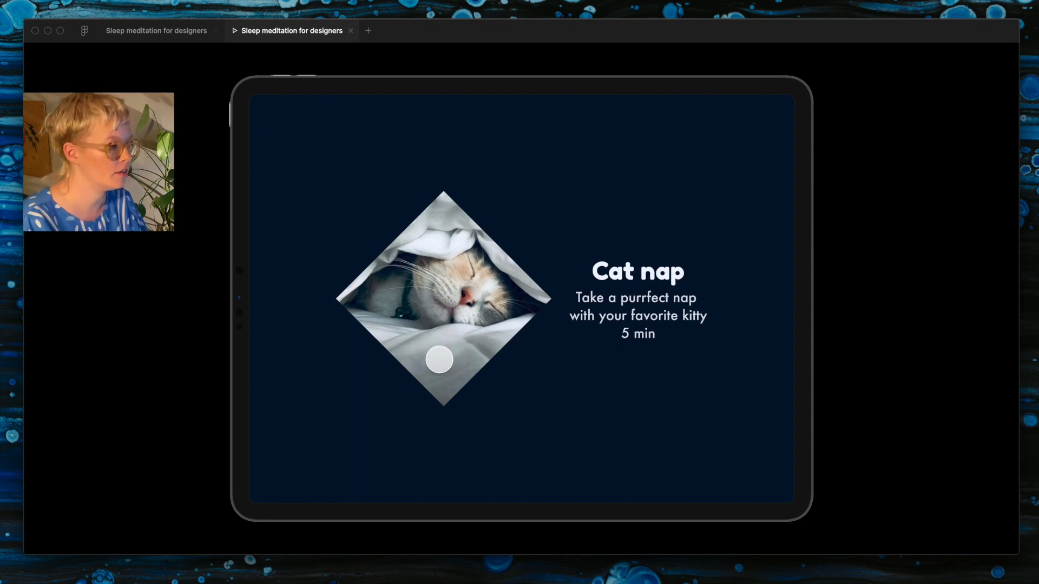
left_click(440, 359)
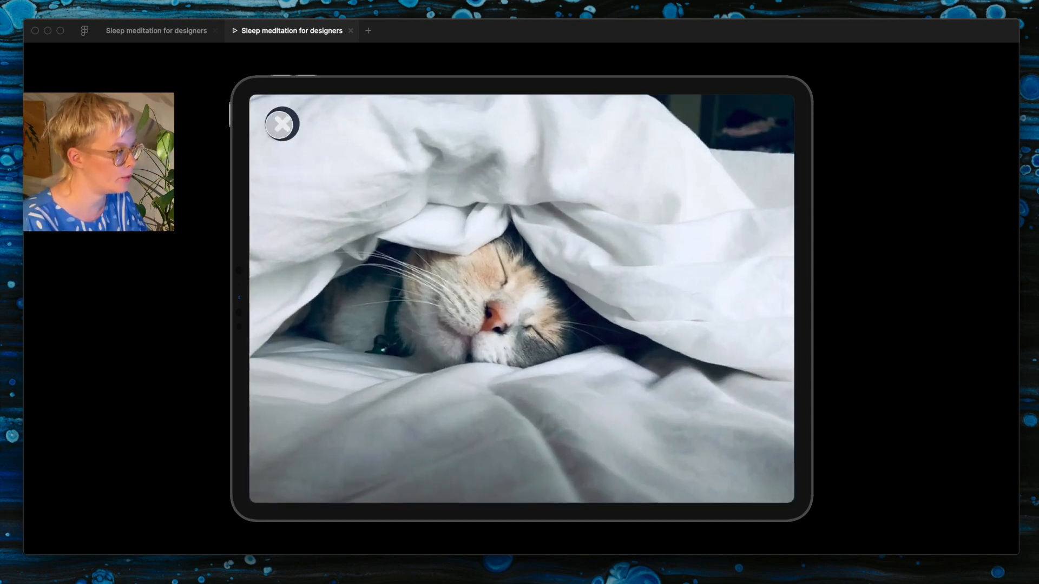
left_click(282, 124)
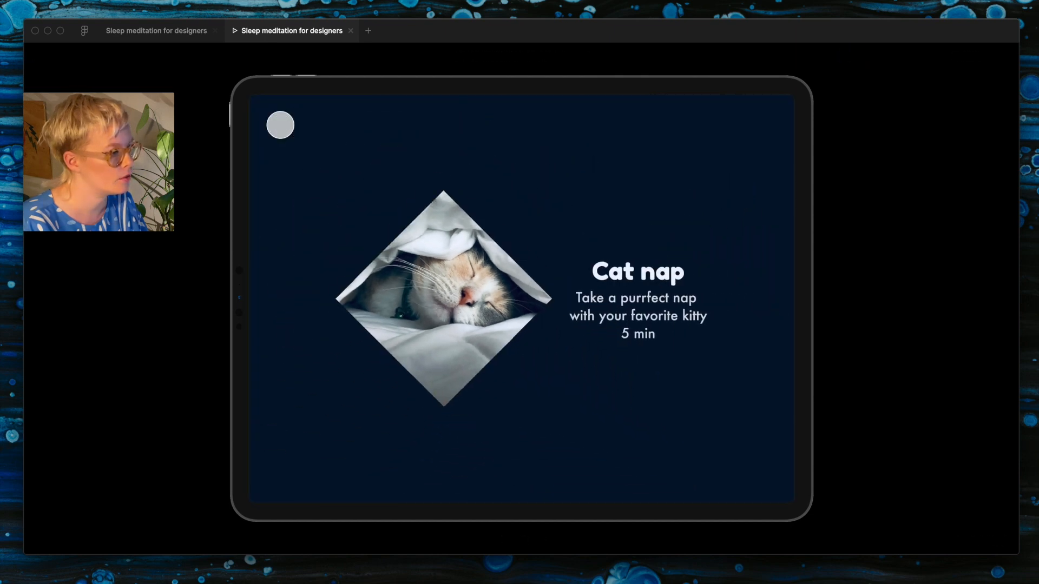
Step: Review the hidden text group's design properties and replay the cat view's open and close transitions
left_click(179, 37)
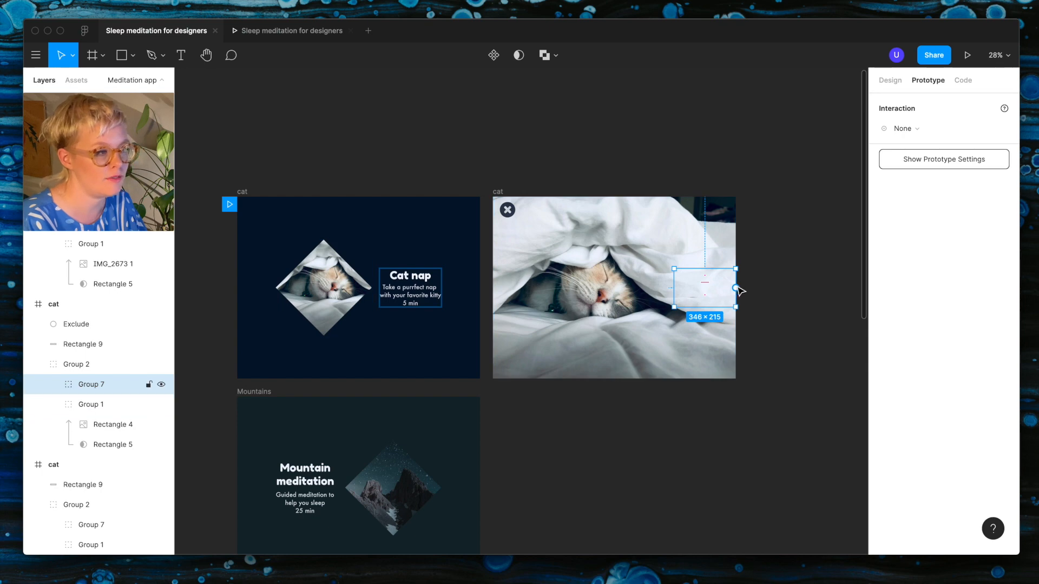
left_click(890, 81)
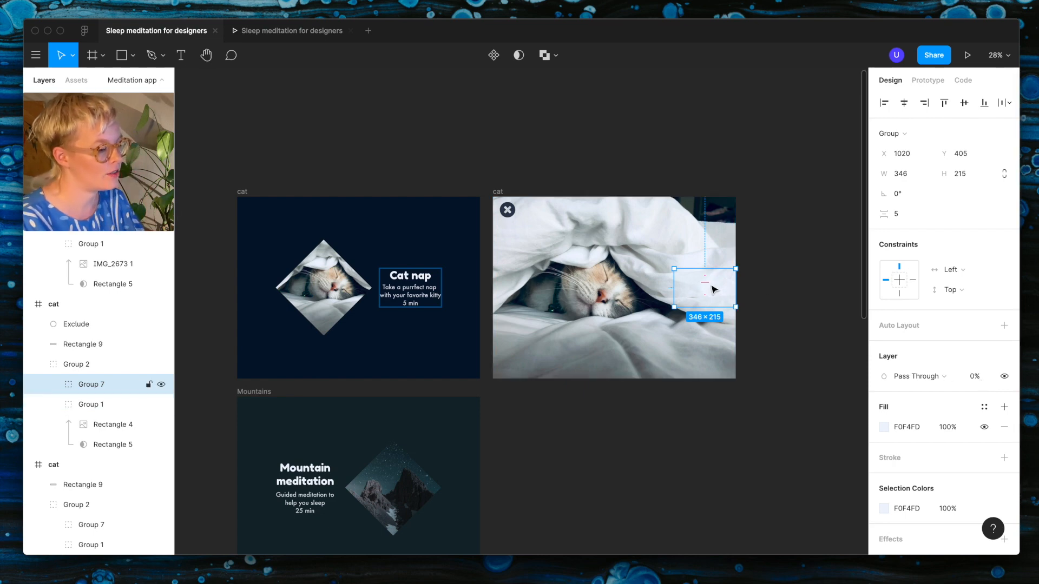
key("super+alt+Return")
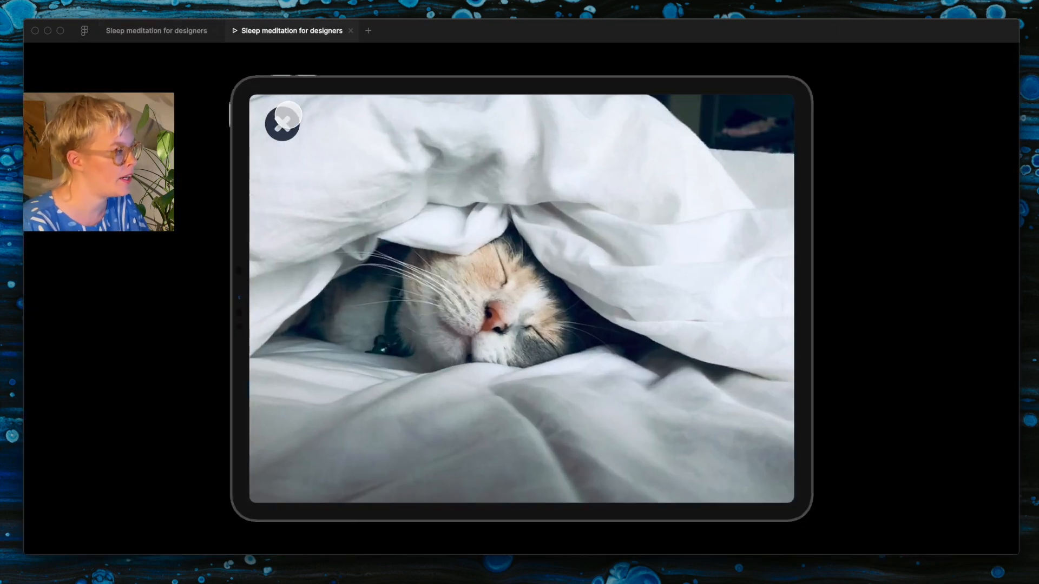
left_click(282, 123)
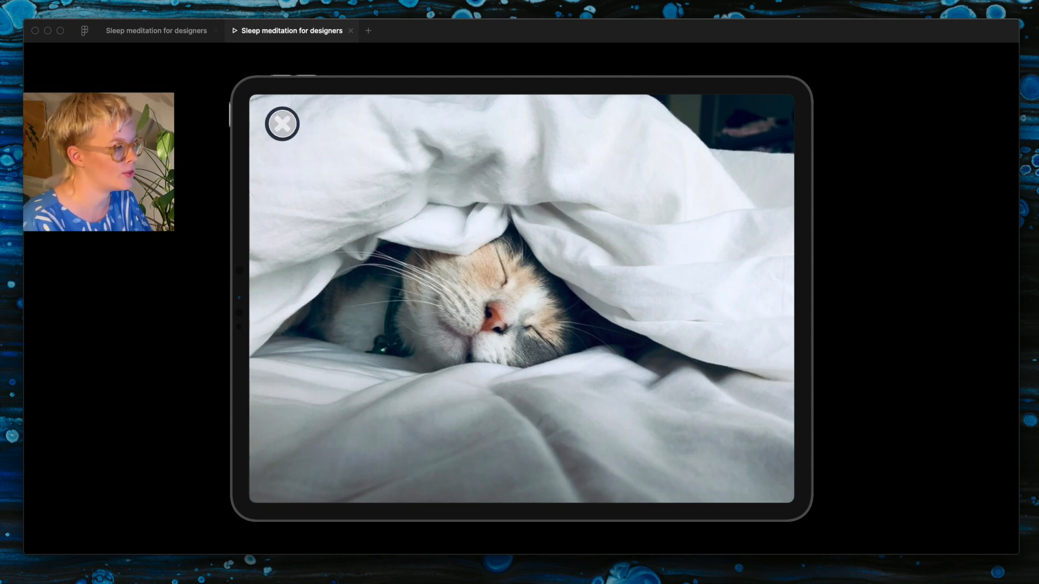
left_click(282, 123)
Step: Draw a 1366 × 111 rectangle across the bottom of the full-screen cat frame and fill it with black 000000
left_click(162, 32)
scroll(546, 384, "up", 5)
key("r")
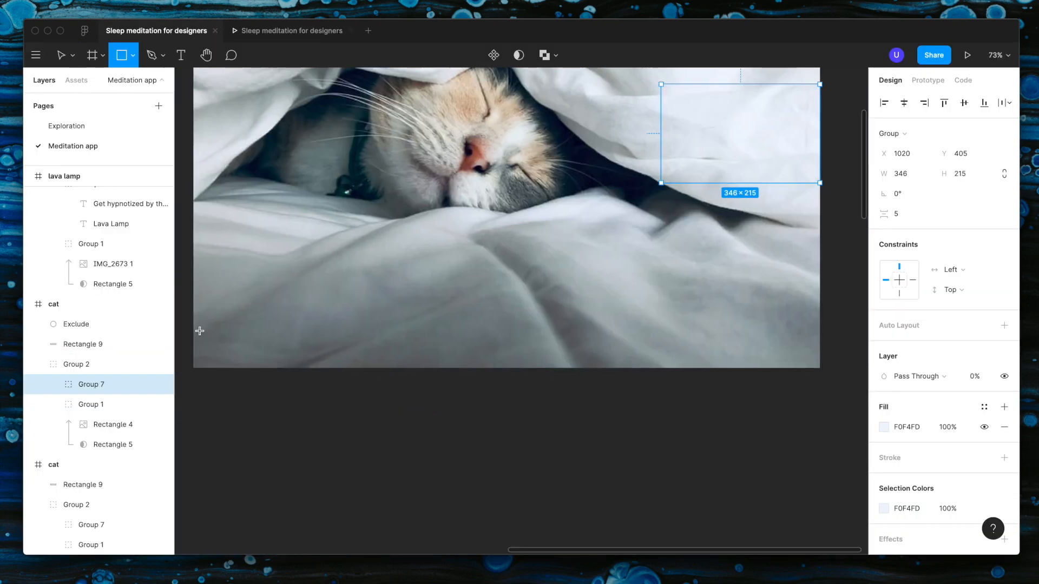
left_click_drag(193, 317, 820, 368)
left_click(884, 376)
type("000000")
key("Return")
Step: Add a Background Blur effect to the black bottom bar and lower its fill opacity to 60%
left_click(909, 440)
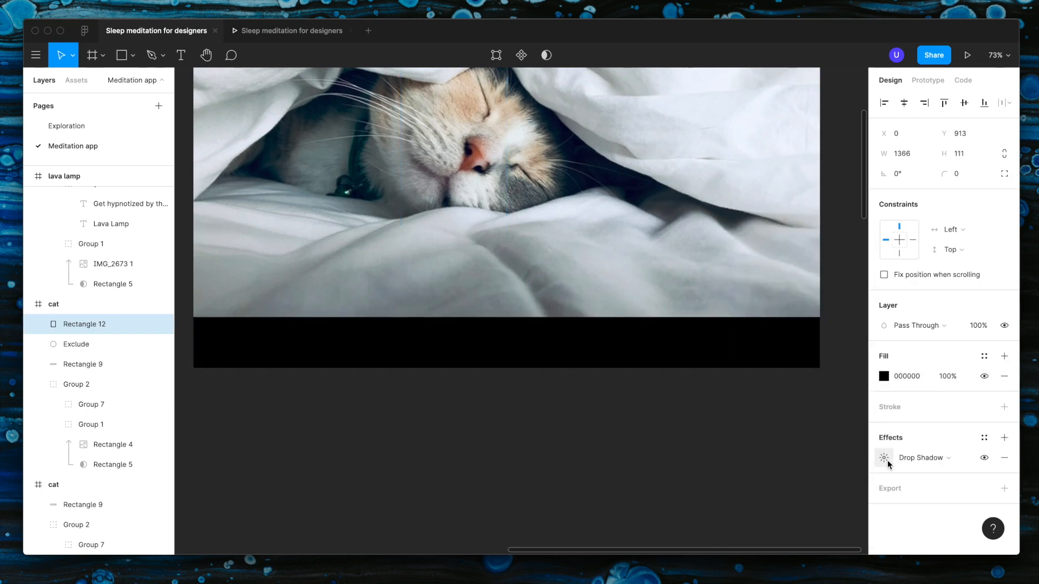
left_click(920, 458)
left_click(920, 493)
left_click(946, 377)
type("80")
key("Return")
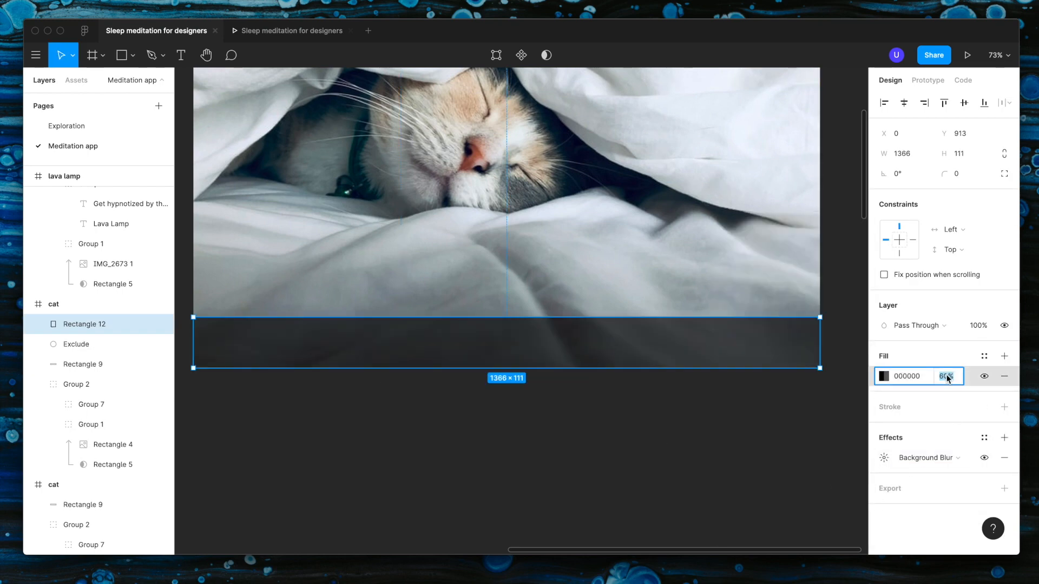
left_click(884, 458)
left_click(564, 390)
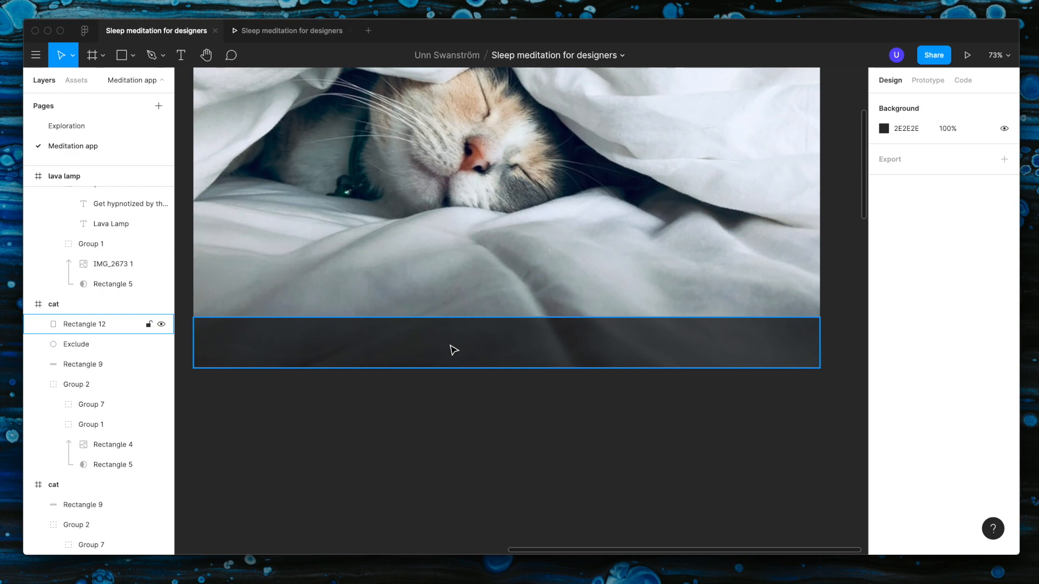
key("l")
mouse_move(194, 314)
left_mouse_down()
mouse_move(673, 307)
mouse_move(820, 318)
left_mouse_up()
key("Delete")
Step: Draw a full-width rectangle 8 high and place it directly on the dark bar's top edge at Y 905
key("r")
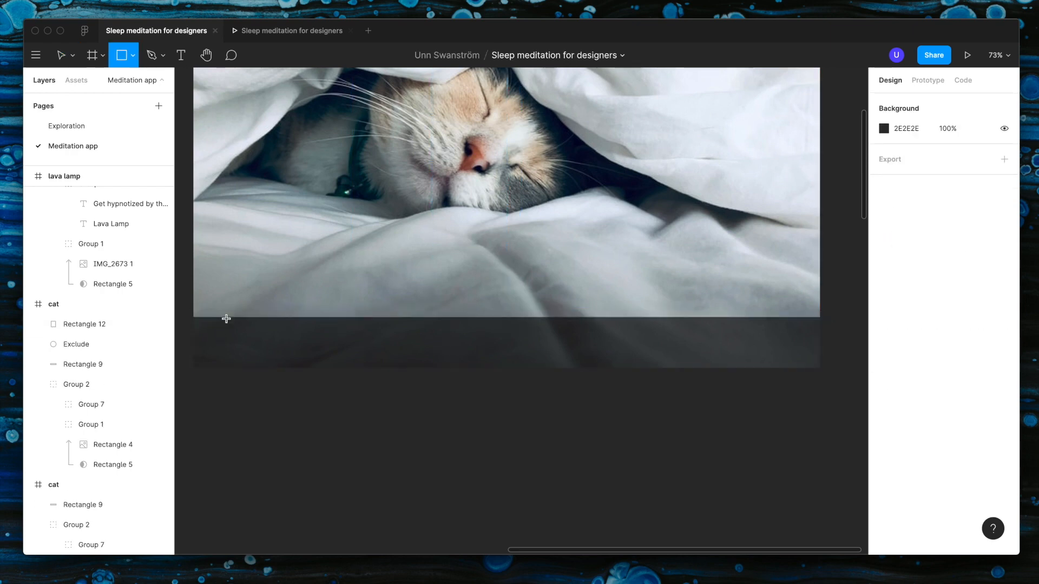
mouse_move(193, 309)
left_mouse_down()
mouse_move(745, 295)
mouse_move(820, 317)
left_mouse_up()
left_click(964, 152)
type("8")
key("Return")
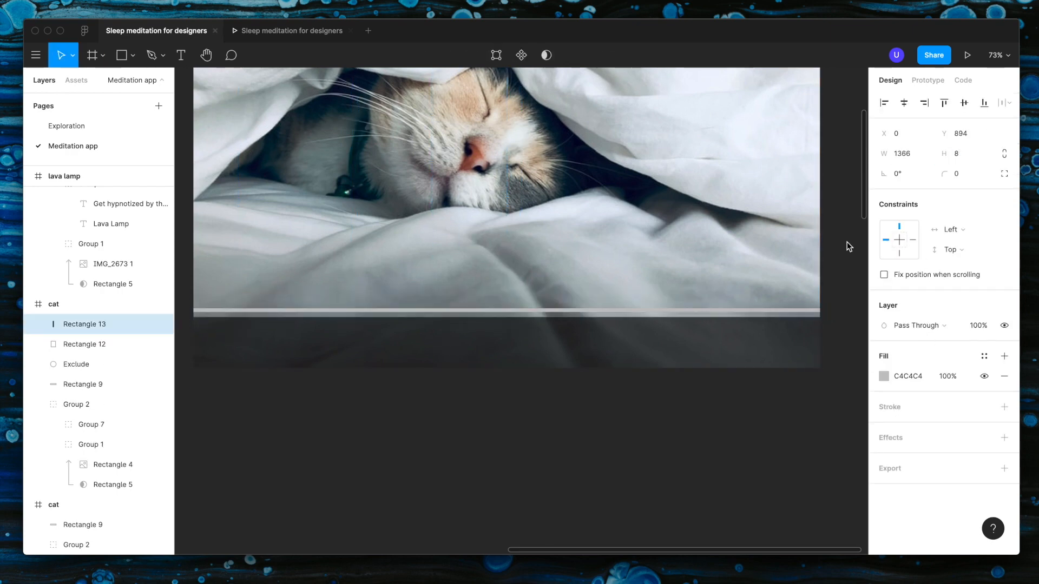
scroll(554, 324, "up", 4)
left_click_drag(546, 303, 547, 311)
scroll(547, 311, "down", 5)
Step: Duplicate the thin grey bar in place and set the copy's width to 1266
key("super+c")
key("super+v")
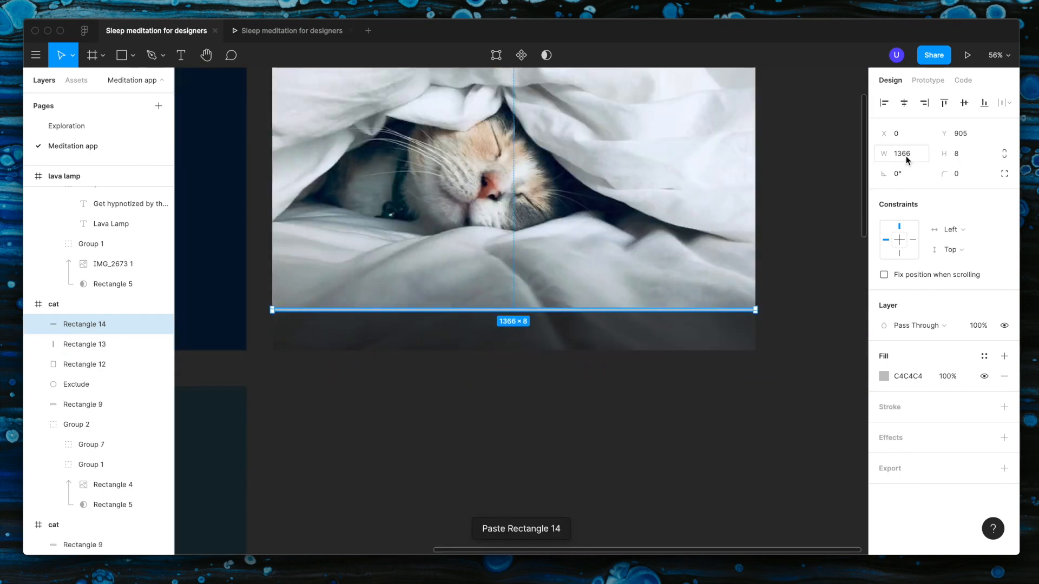
left_click(906, 155)
type("1266")
Step: Fill the duplicated thin bar with brown 85675D sampled from the cat photo around the nose
left_click(884, 377)
left_click(808, 508)
left_click(736, 415)
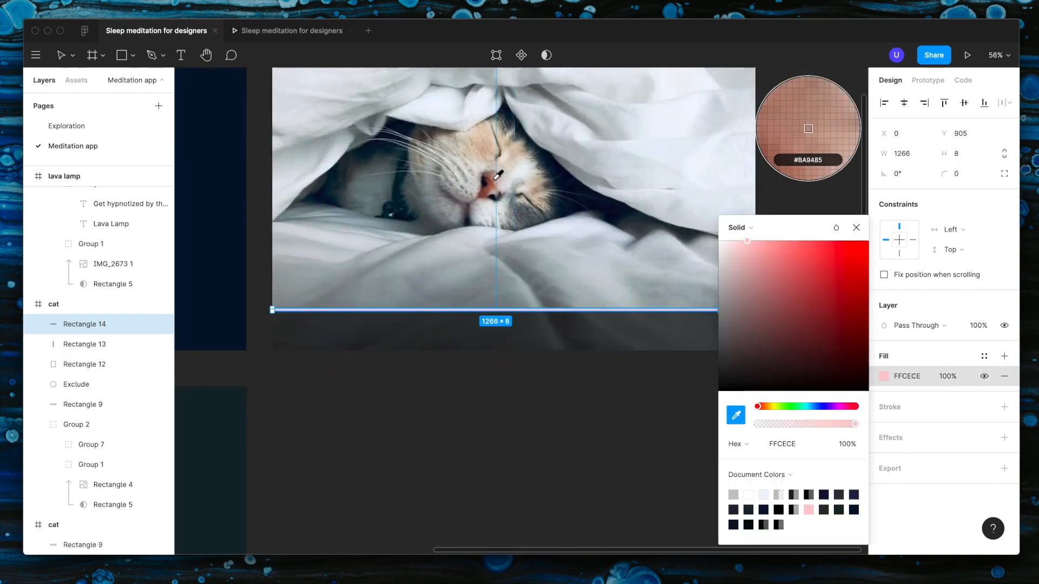
left_click(498, 174)
left_click(736, 416)
left_click(493, 169)
left_click(541, 435)
left_click(541, 434)
Step: Set the brown thin bar's width to 16
scroll(677, 312, "up", 5)
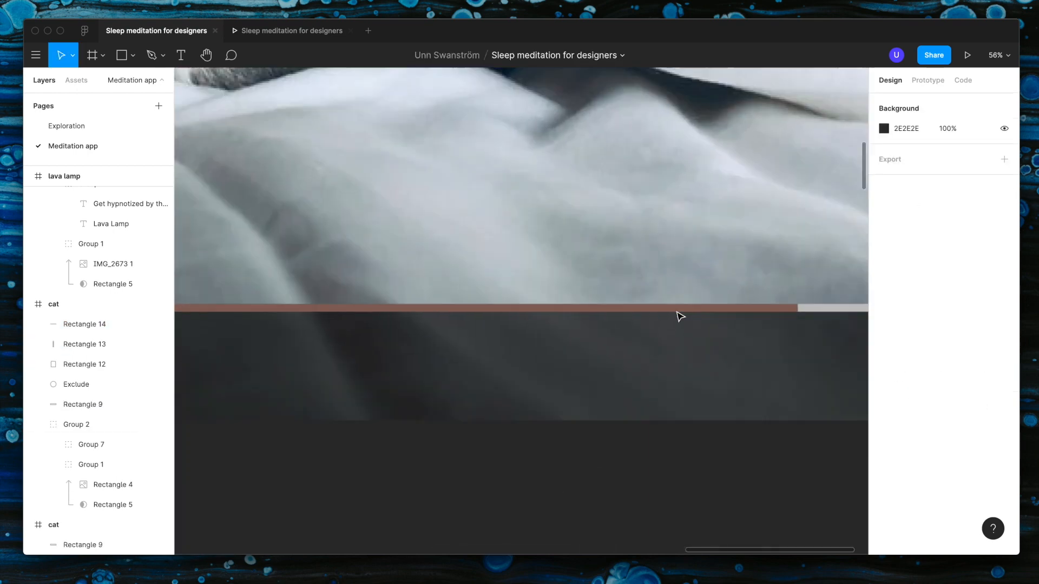
left_click(695, 309)
scroll(698, 310, "down", 5)
left_click(905, 155)
type("1166")
key("Return")
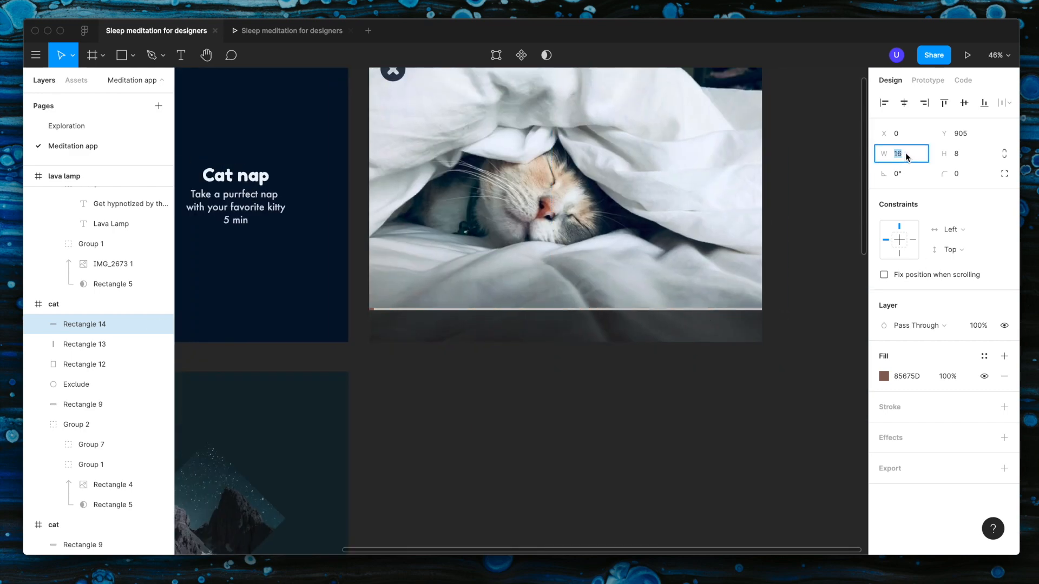
left_click(610, 427)
scroll(391, 319, "up", 5)
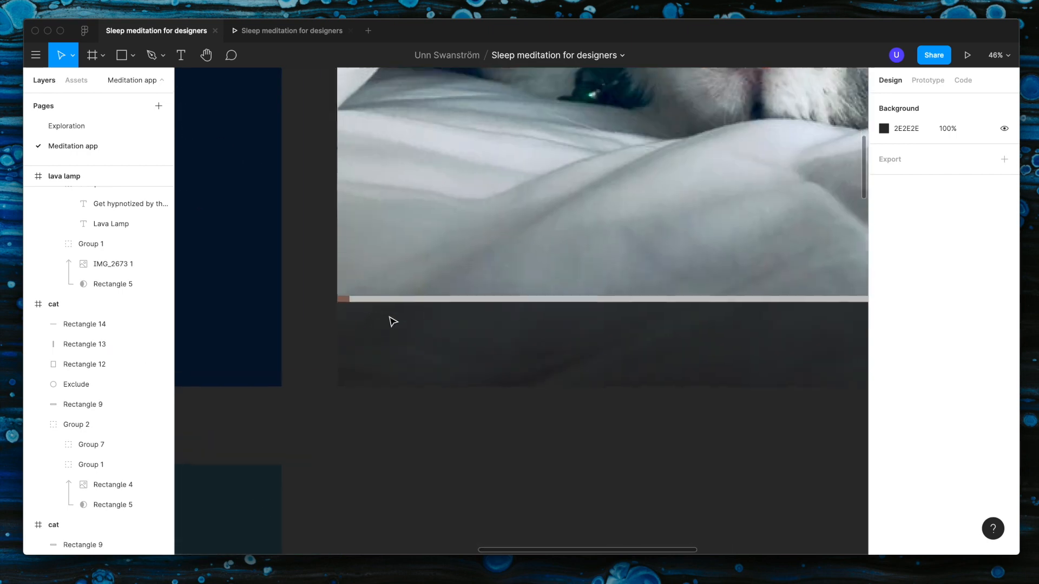
key("t")
left_click(369, 342)
left_click(393, 443)
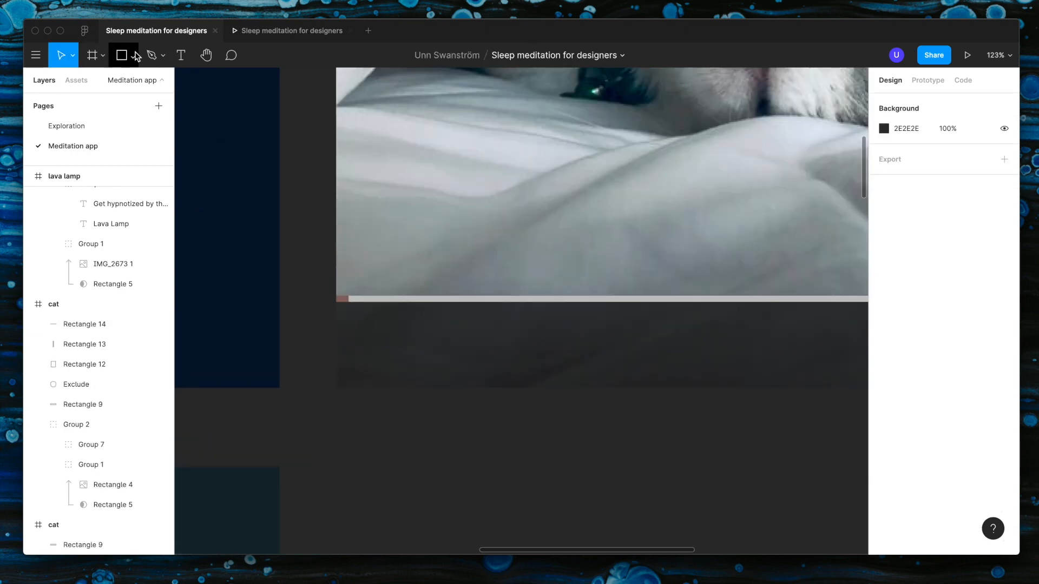
Step: Draw a rectangle 24 wide and 50 high in the dark bar at X 16, Y 943
left_click(134, 55)
left_click(142, 141)
left_click_drag(348, 323, 369, 368)
scroll(369, 367, "up", 5)
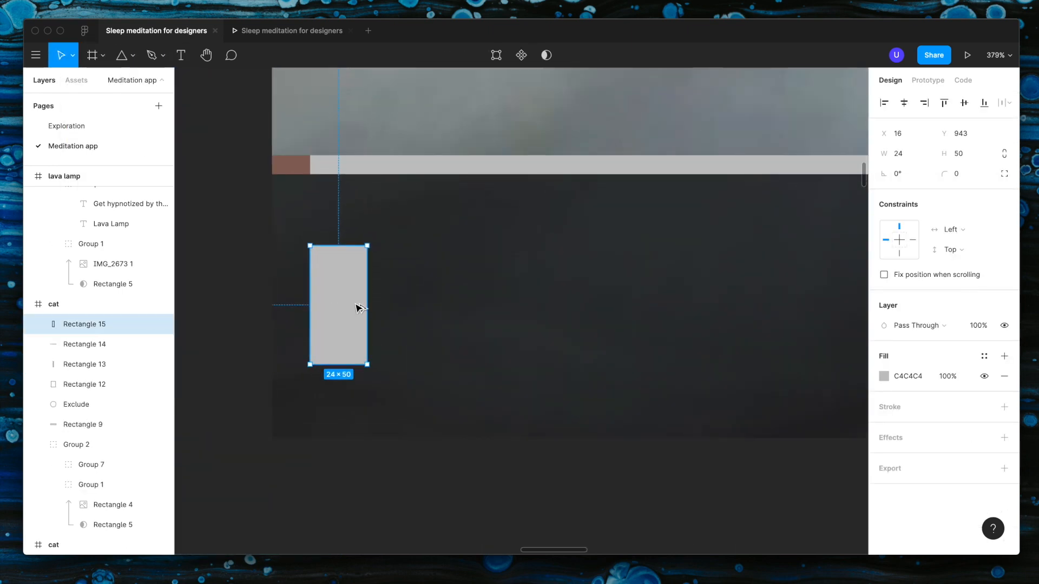
Step: Duplicate the upright rectangle beside itself with a gap of 6 and group the two as a pause icon
left_click_drag(356, 305, 427, 305, "alt")
scroll(401, 305, "down", 10)
left_click(388, 302, "shift")
key("ctrl+g")
Step: Fill the pause icon group with off-white F5F5F5
left_click(884, 447)
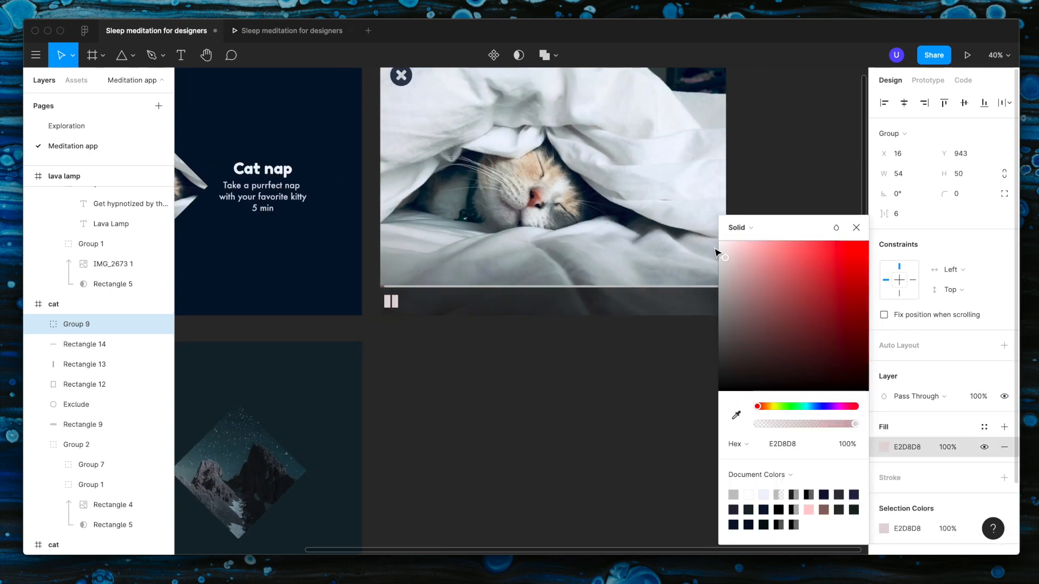
left_click_drag(722, 254, 647, 255)
left_click(433, 406)
Step: Move the pause icon further along the dark bar and scale it down to a width of 24 and a height of 34
scroll(402, 312, "up", 5)
left_click(383, 297)
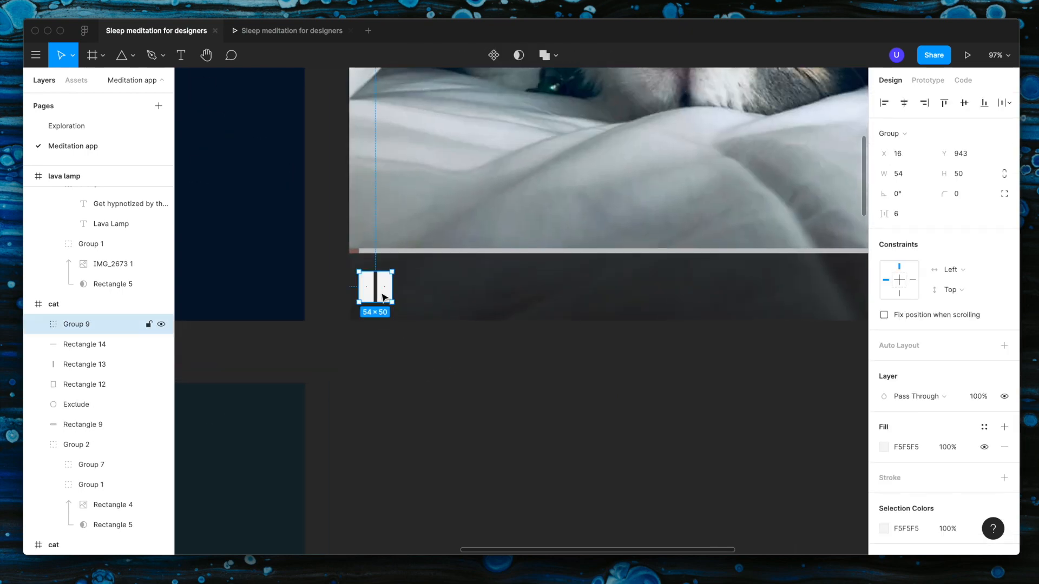
scroll(383, 297, "up", 3)
left_click_drag(384, 299, 707, 299)
scroll(706, 296, "up", 5)
left_click_drag(624, 326, 723, 278, "shift")
left_click(914, 175)
type("24")
key("Return")
Step: Set the width of both pause bars to 10
double_click(703, 278)
left_click(904, 156)
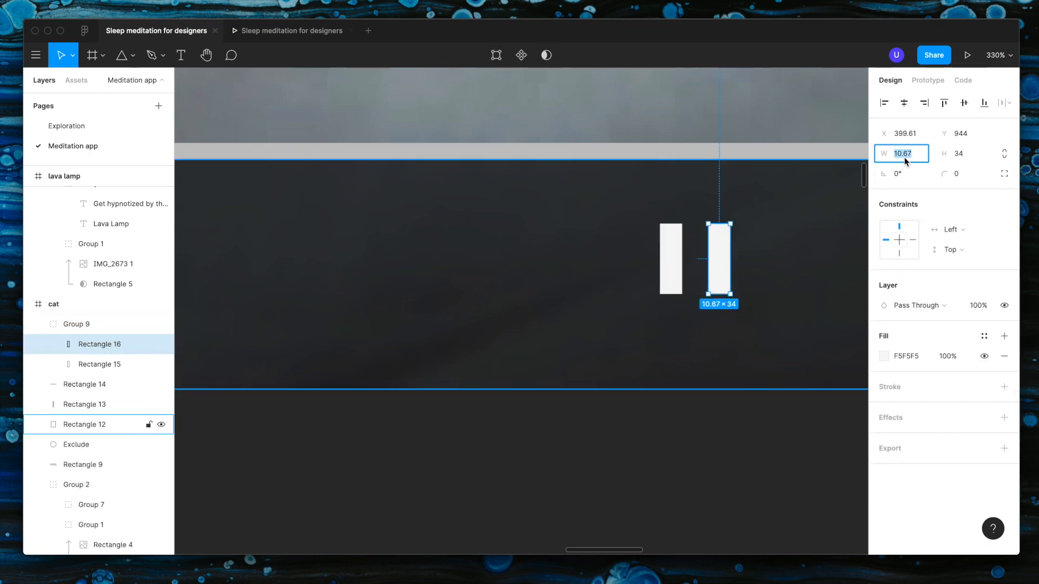
type("10")
key("Return")
left_click(671, 263)
left_click(902, 155)
type("10")
key("Return")
Step: Reposition the two pause bars to a gap of 10, with the first bar at X 376
left_click(723, 252)
key("alt")
key("Left")
key("Left")
key("Left")
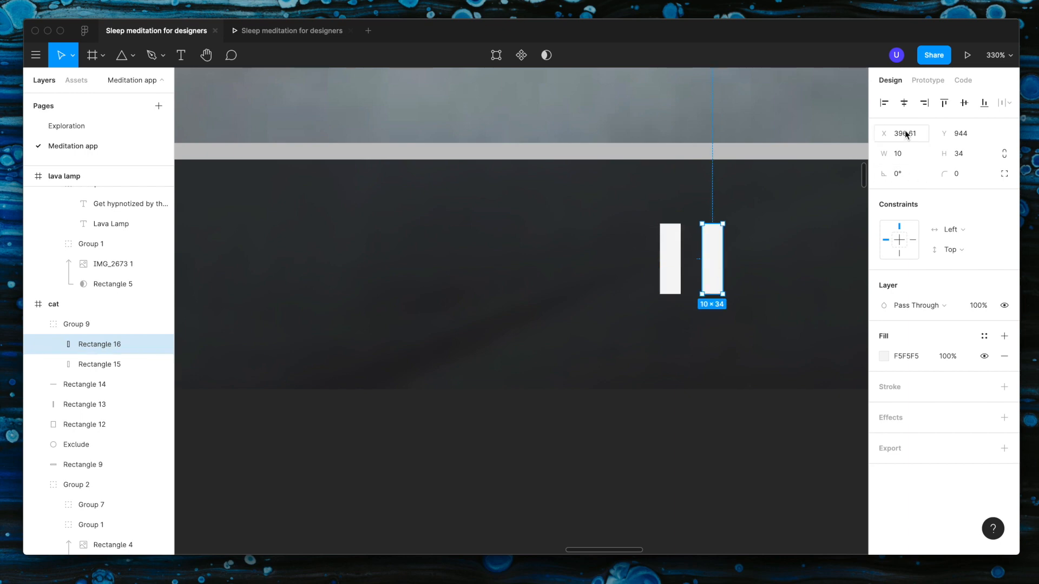
key("Return")
left_click(672, 260)
left_click_drag(907, 134, 933, 134)
key("BackSpace")
key("Return")
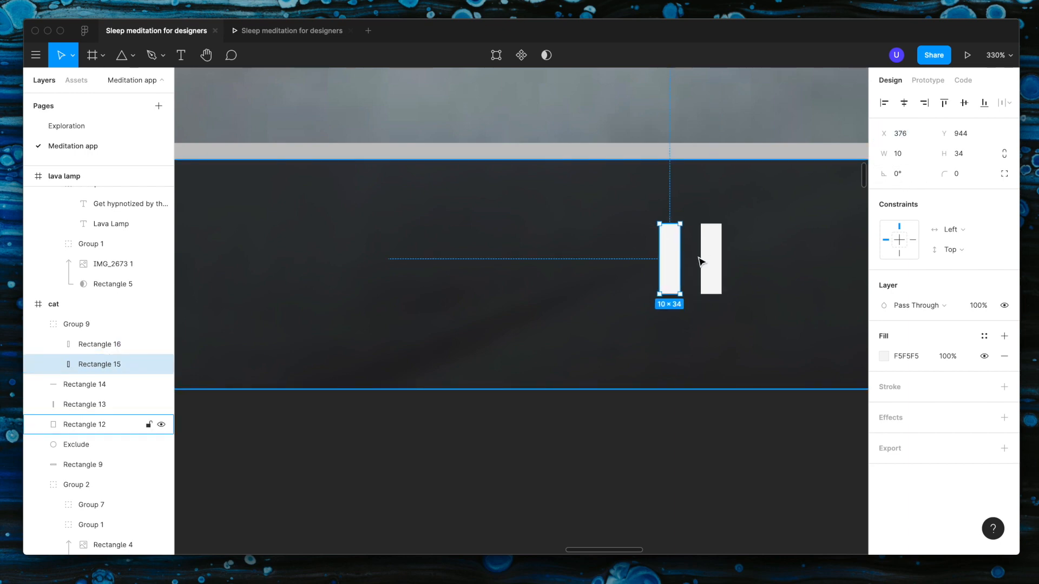
Step: Move the pause icon group to the middle of the dark bar at X 668, Y 952
left_click(705, 259)
scroll(677, 260, "down", 8)
left_click(693, 299)
left_click(681, 258)
scroll(683, 261, "up", 4)
scroll(650, 281, "down", 8)
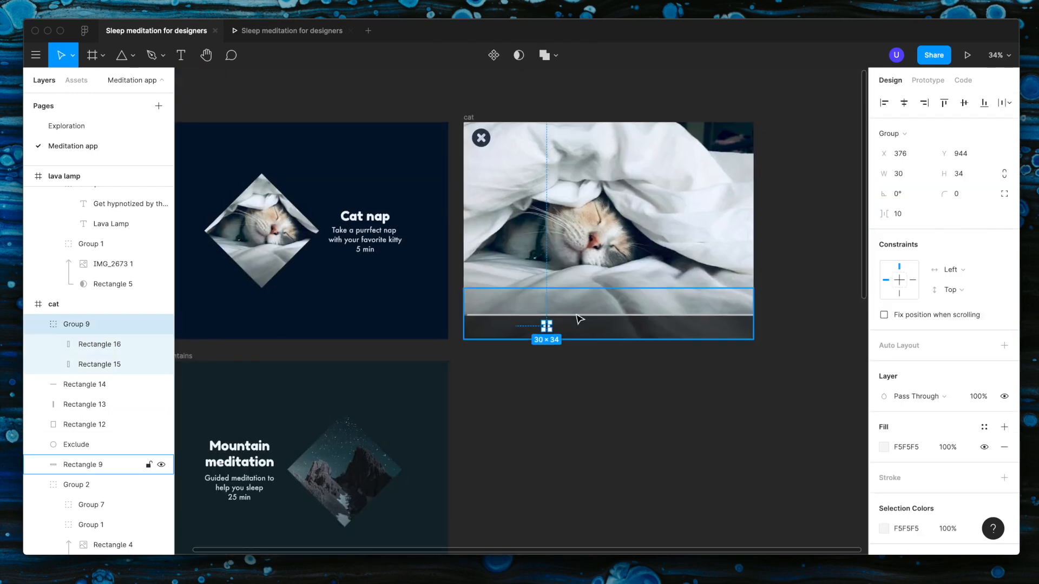
left_click_drag(550, 333, 604, 333)
Step: Fill the pause icon with the light pink document colour
scroll(605, 333, "up", 5)
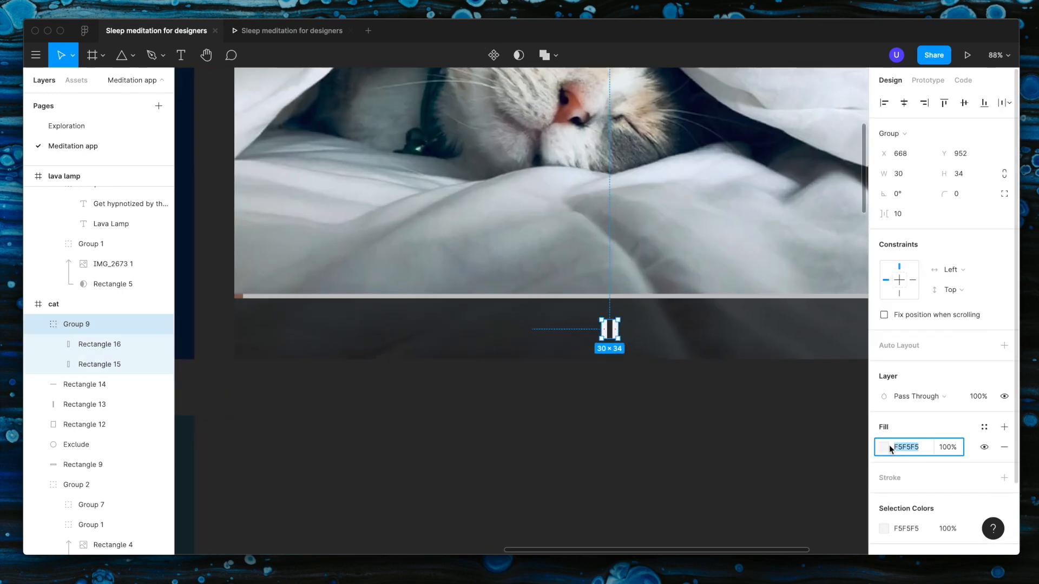
left_click(883, 447)
left_click(823, 510)
left_click(656, 469)
scroll(657, 469, "down", 5)
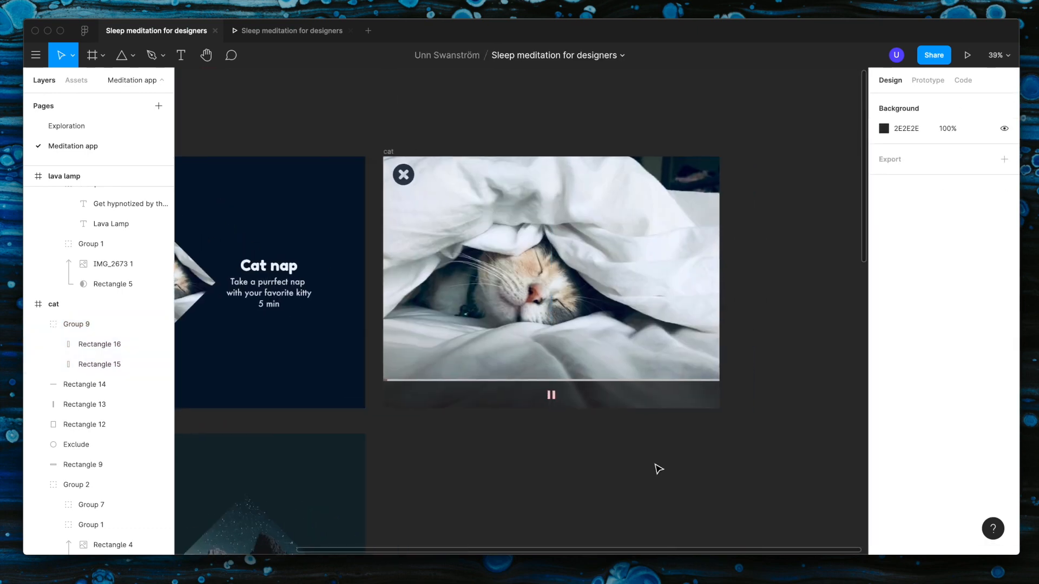
Step: Delete the dark blurred bar behind the pause icon on the full-screen cat frame
scroll(595, 452, "up", 2)
left_click(457, 329)
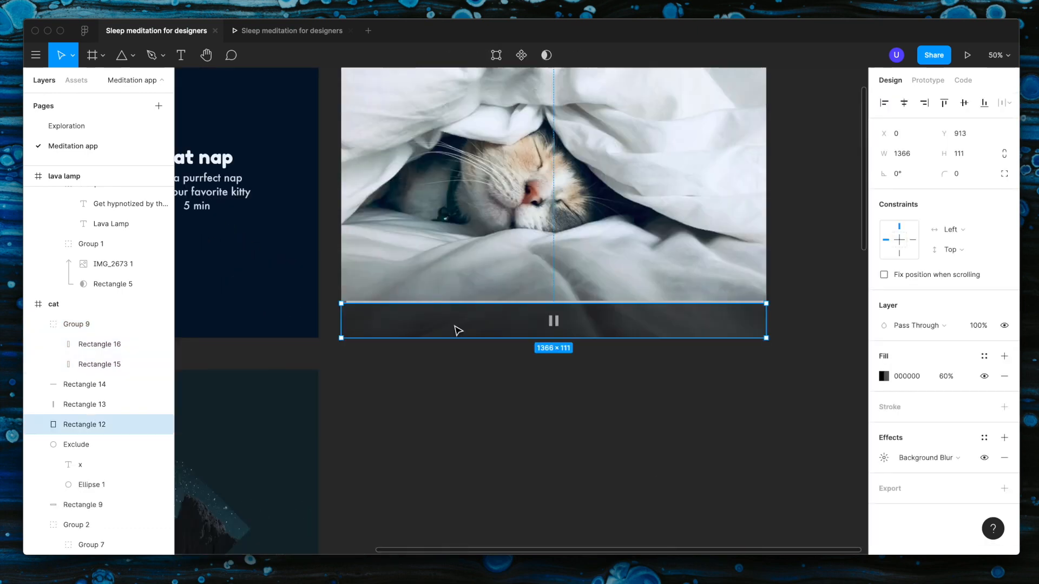
key("Delete")
Step: Align the brown and the grey progress bars with the bottom edge of the full-screen cat frame
scroll(343, 309, "up", 7)
left_click(346, 288)
left_click(339, 286, "shift")
scroll(607, 302, "down", 6)
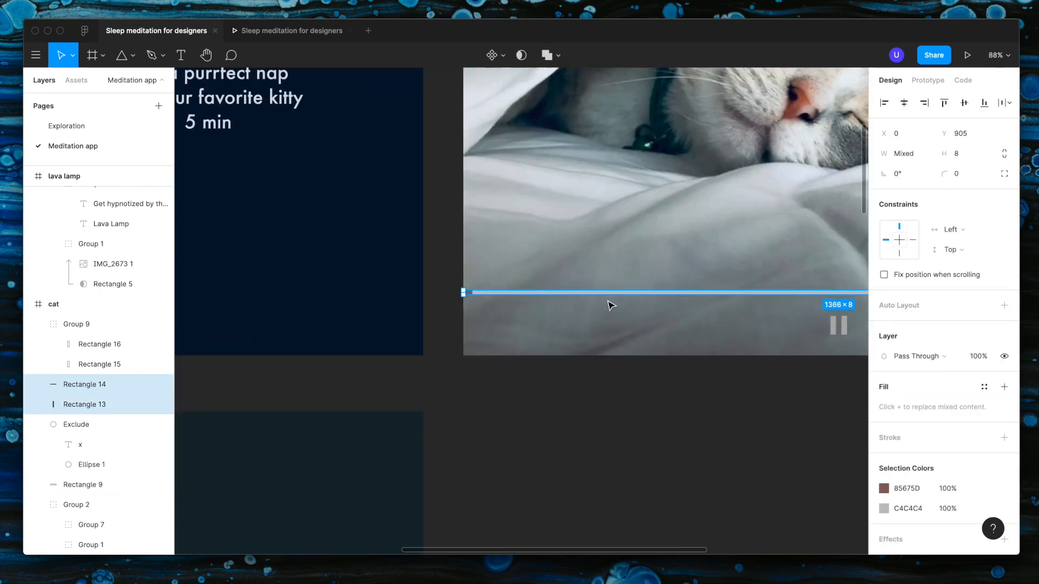
left_click(985, 103)
scroll(599, 317, "right", 2)
left_click(584, 389)
left_click(590, 314)
left_click(87, 384)
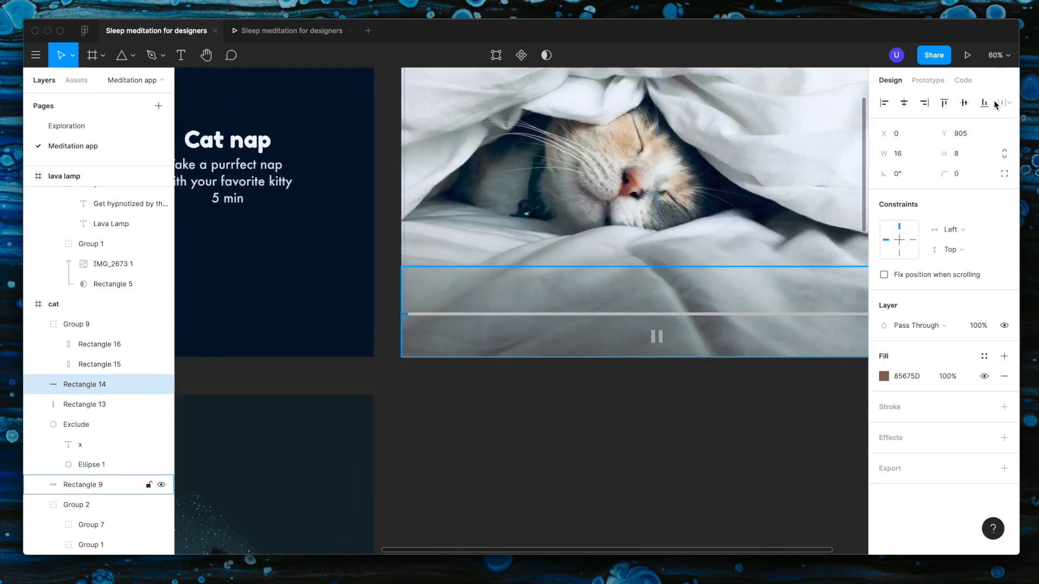
left_click(985, 104)
left_click(487, 314)
left_click(984, 103)
Step: Move the pause icon to the cat photo's lower-left corner, in line with the close button above
scroll(648, 417, "down", 3)
left_click_drag(655, 353, 482, 352)
left_click(514, 413)
scroll(514, 413, "right", 3)
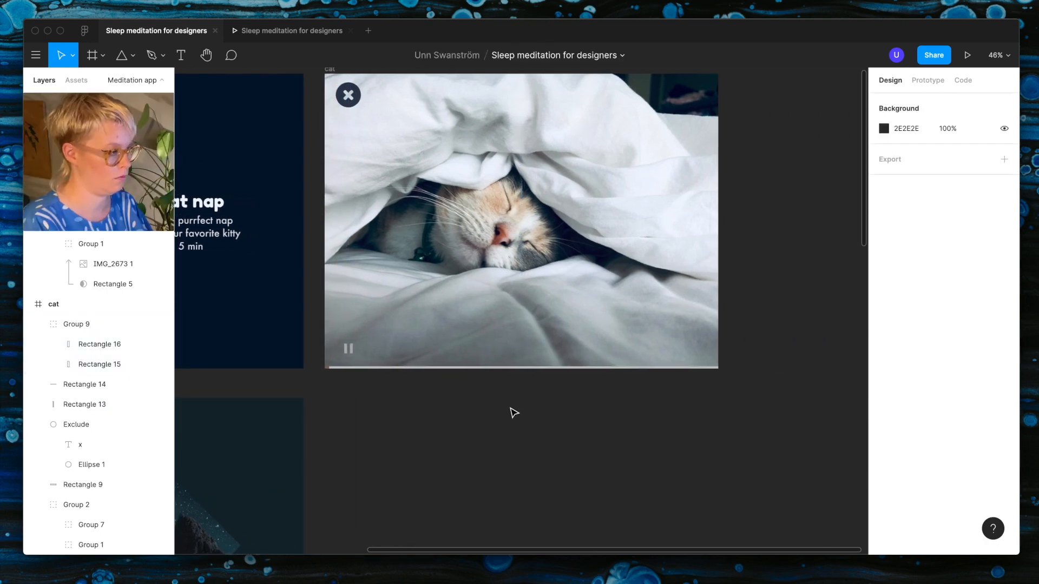
Step: Duplicate the lava lamp frame and place the copy beside the original, in line with the full-screen cat frame
scroll(513, 412, "up", 1)
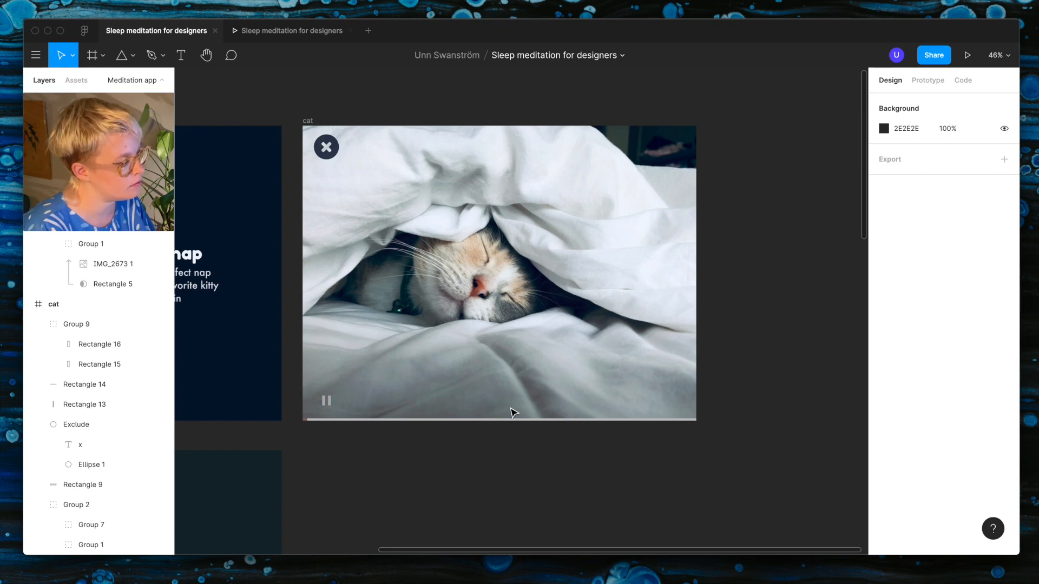
key("minus")
left_click(278, 280)
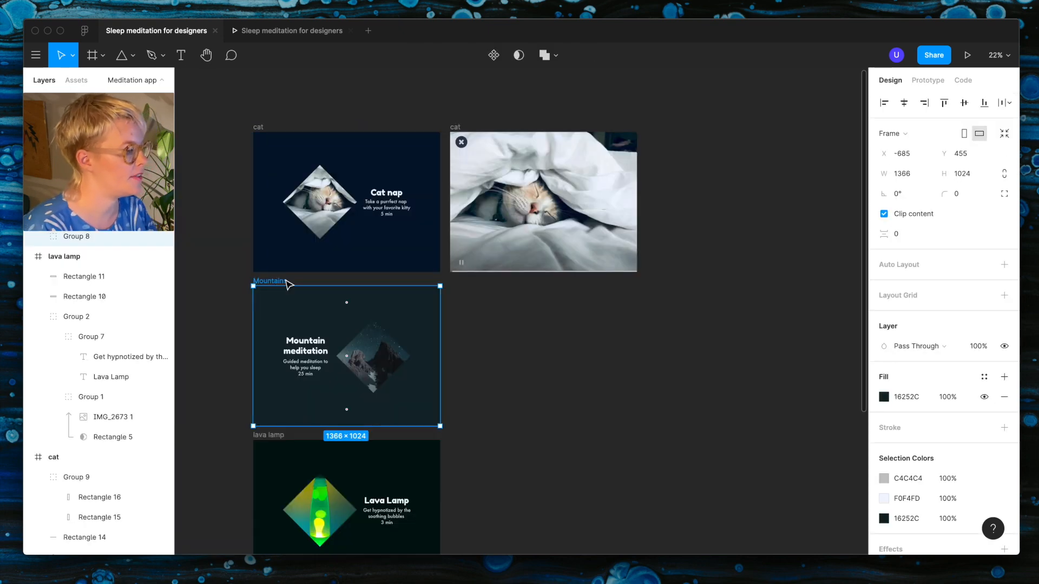
scroll(273, 281, "up", 2)
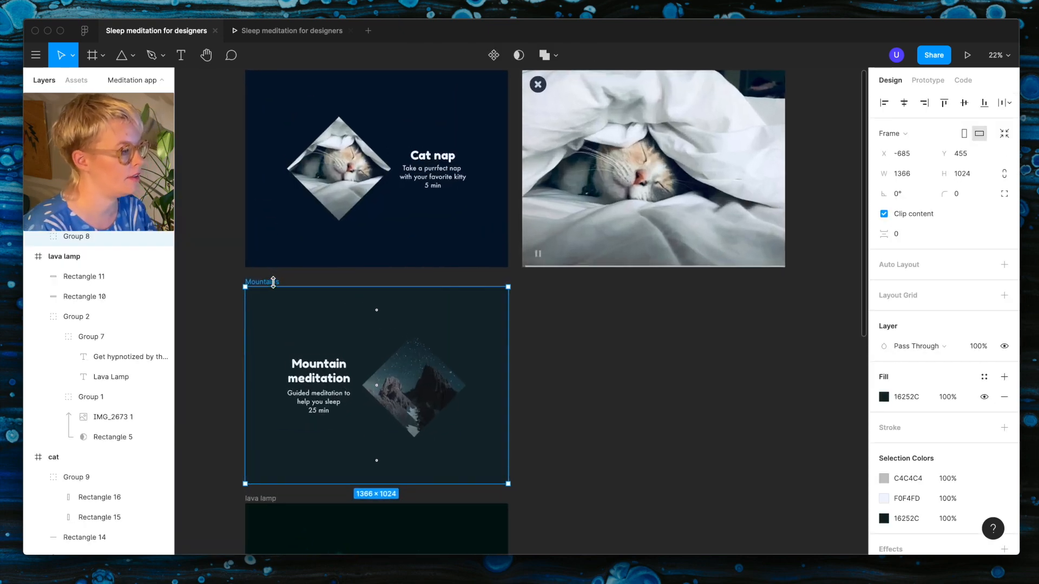
scroll(273, 281, "down", 4)
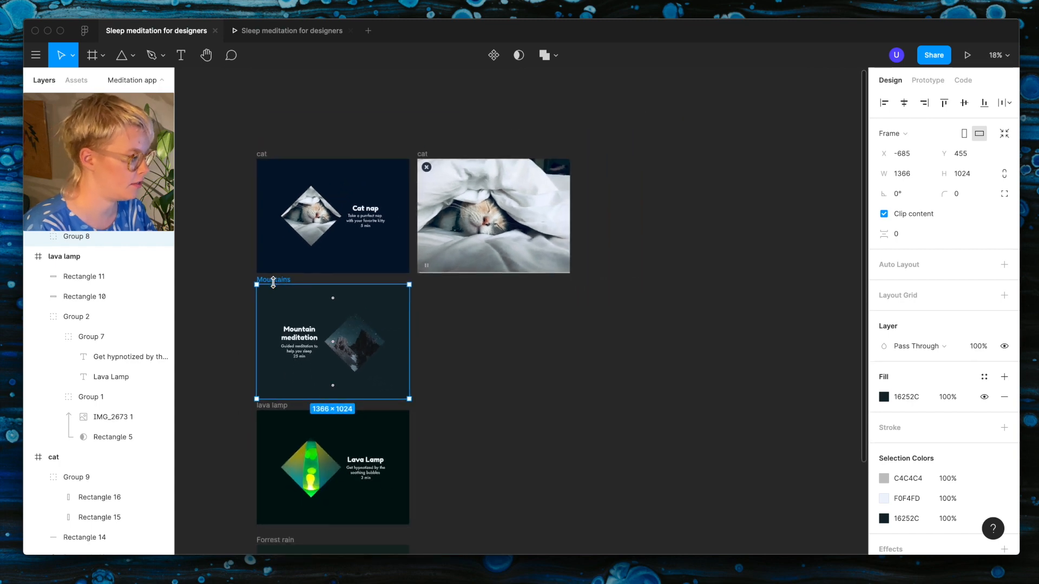
scroll(274, 281, "down", 5)
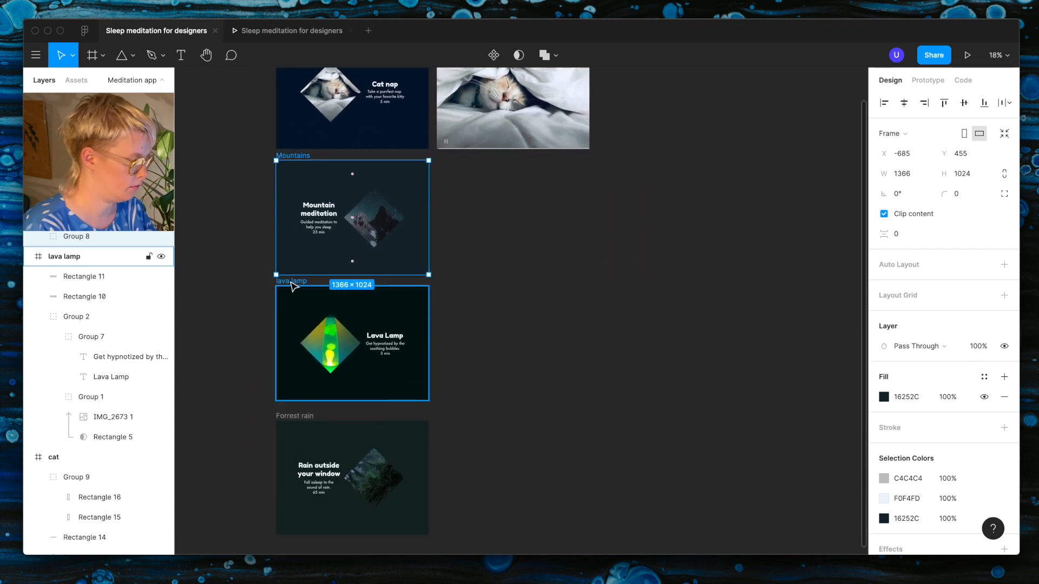
left_click_drag(294, 286, 451, 282)
Step: Test closing the full-screen lava lamp view in the prototype preview and return to the design file
key("ctrl+alt+Return")
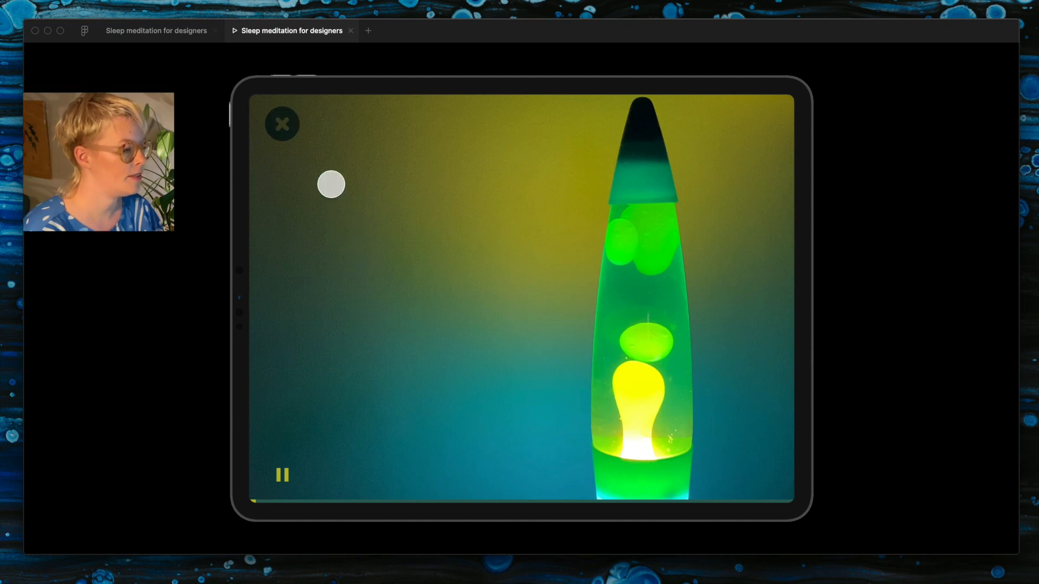
left_click(286, 121)
left_click(176, 33)
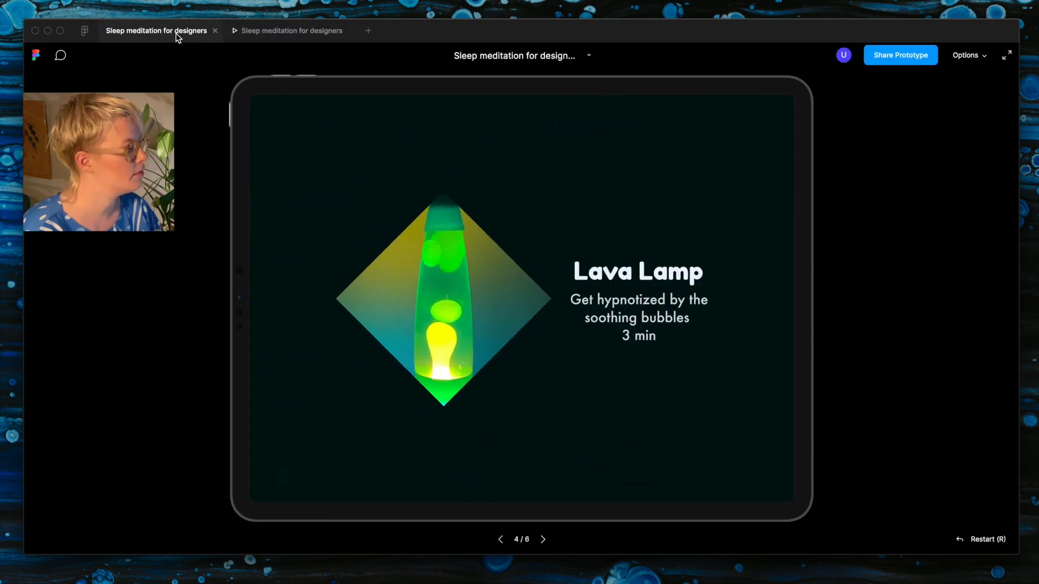
Step: Inspect the lava lamp thumbnail group's mask, image layer and Smart Animate tap interaction on the overview screen
scroll(441, 385, "up", 5)
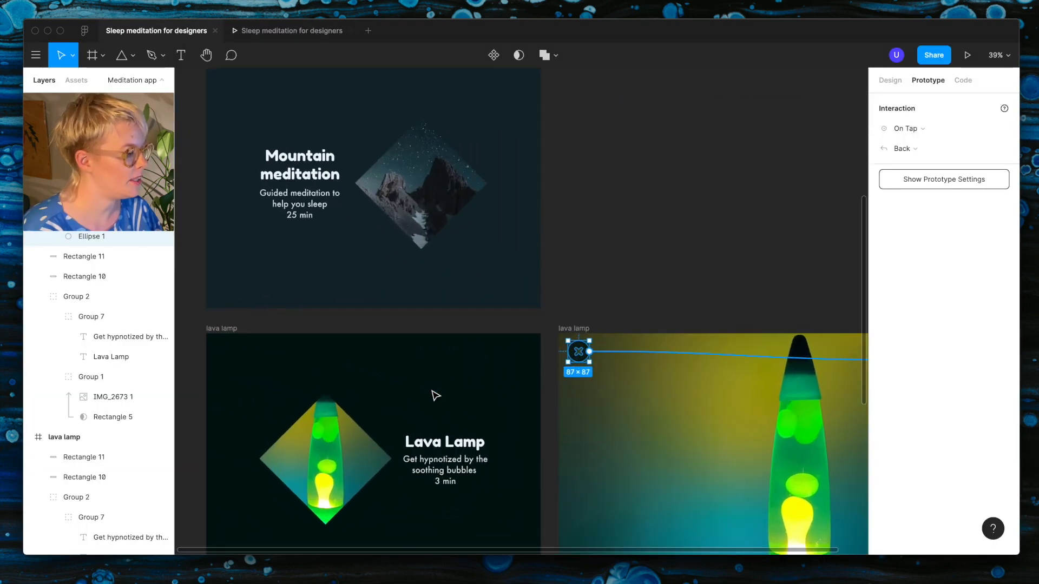
left_click(445, 331)
left_click(331, 451)
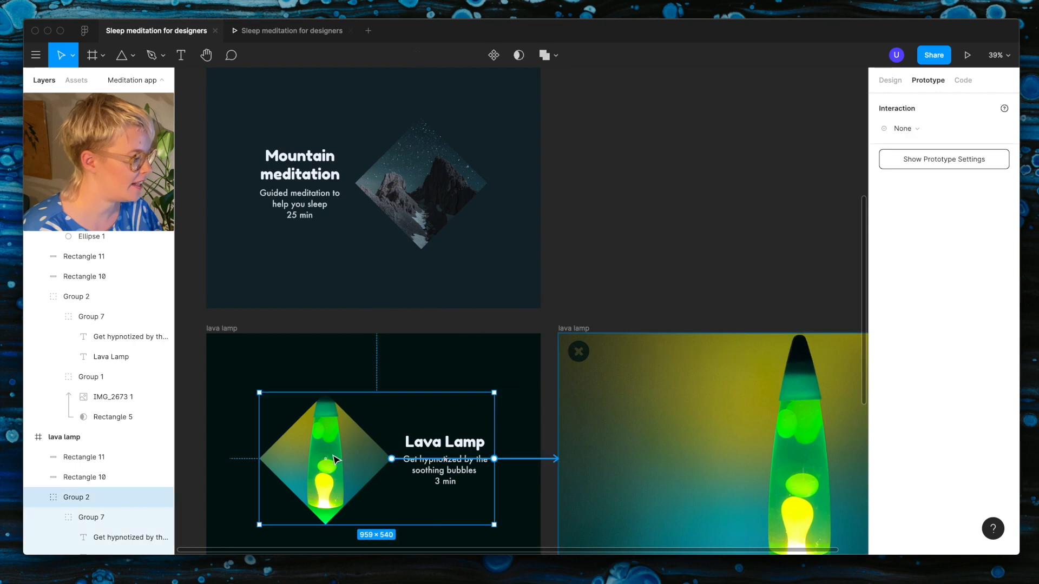
scroll(327, 459, "up", 5)
scroll(335, 459, "down", 3)
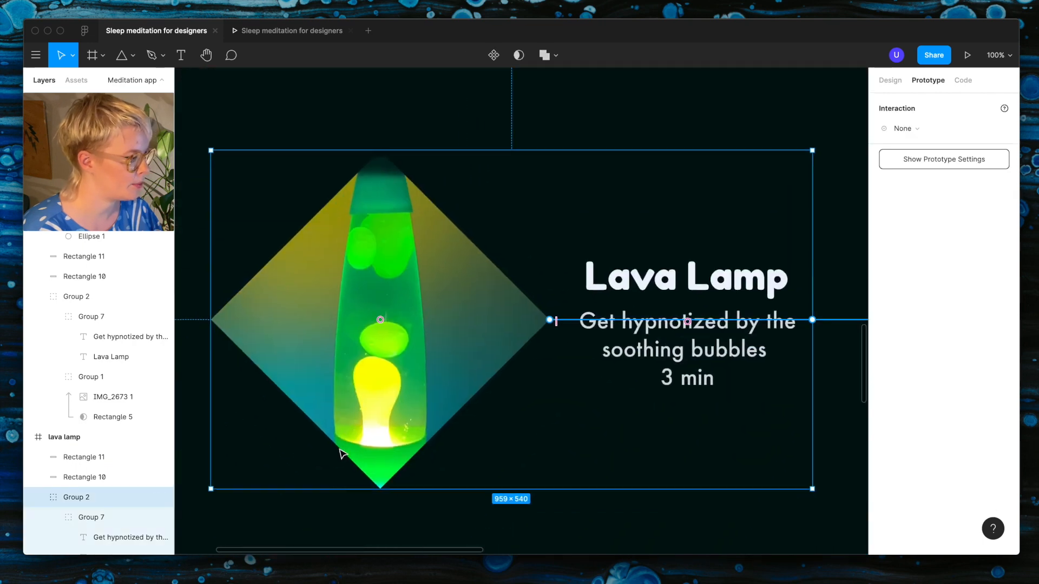
double_click(385, 424)
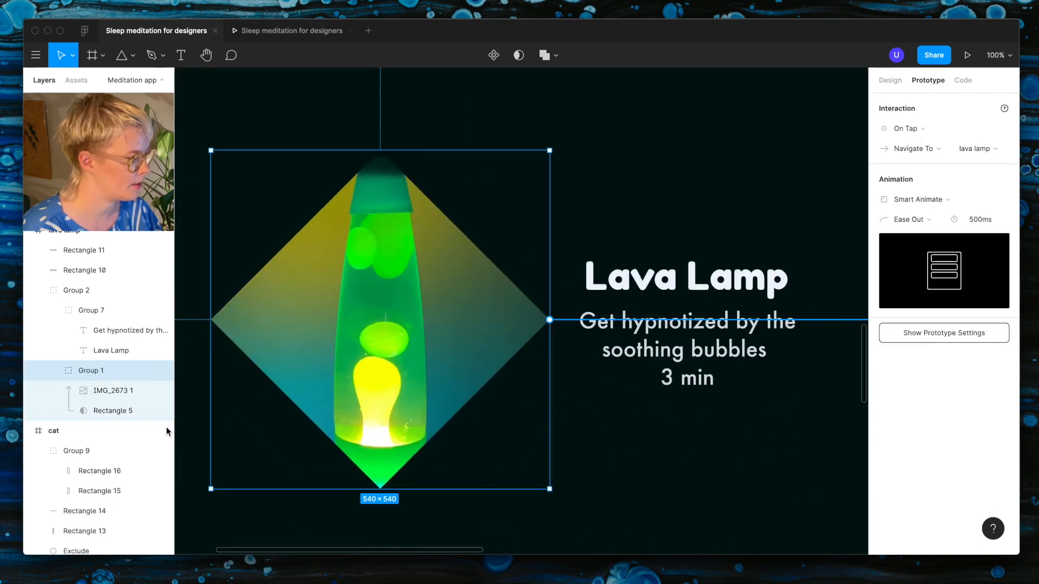
left_click(112, 410)
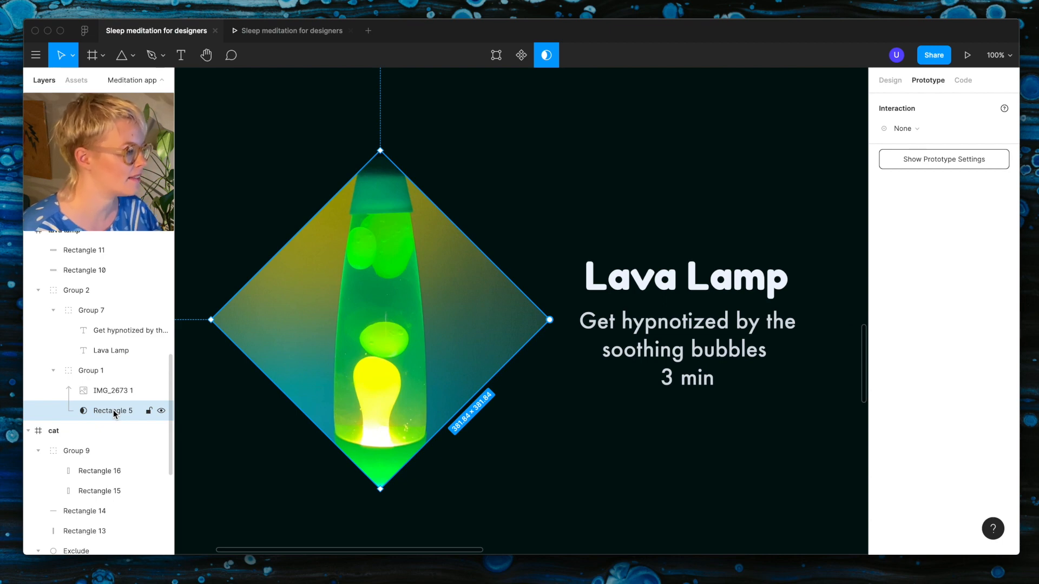
left_click(109, 391)
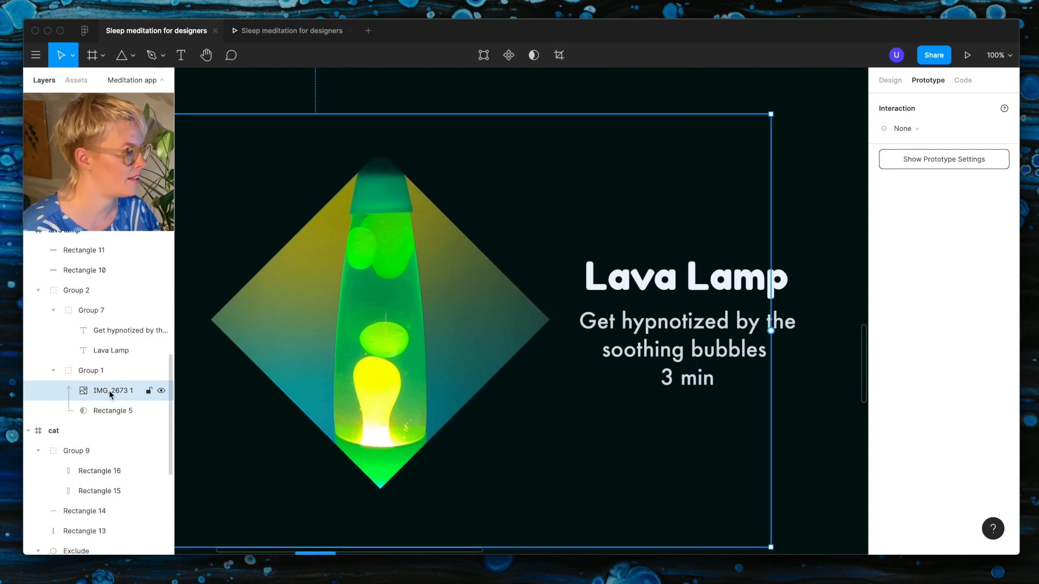
scroll(269, 405, "down", 3)
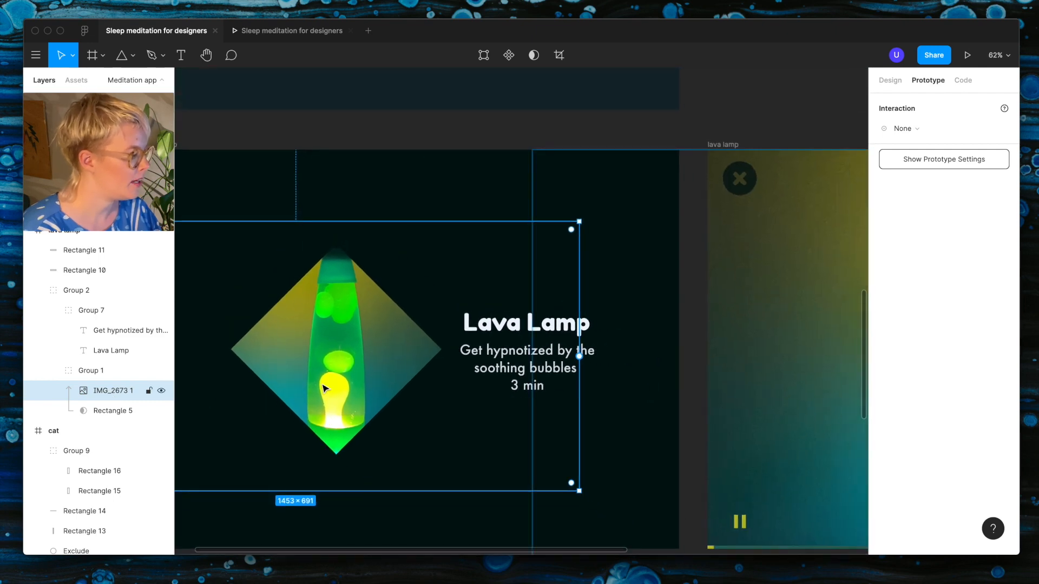
left_click(111, 371)
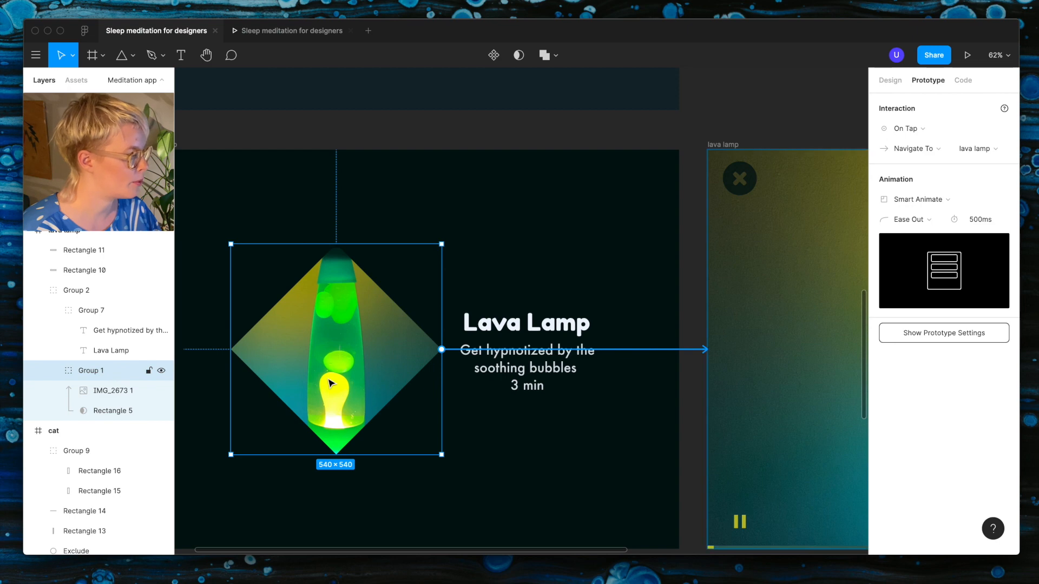
Step: Examine the image layer IMG_2673 1 in the full-screen lava lamp frame and compare it with the overview frame
scroll(332, 382, "right", 10)
scroll(530, 342, "right", 2)
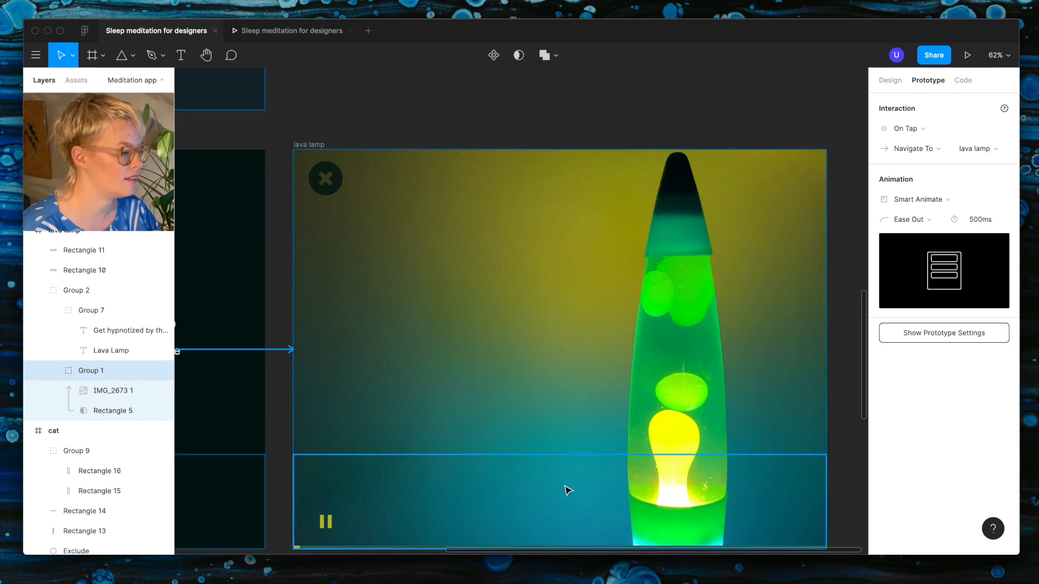
scroll(565, 490, "down", 3)
scroll(566, 490, "right", 3)
left_click(638, 454)
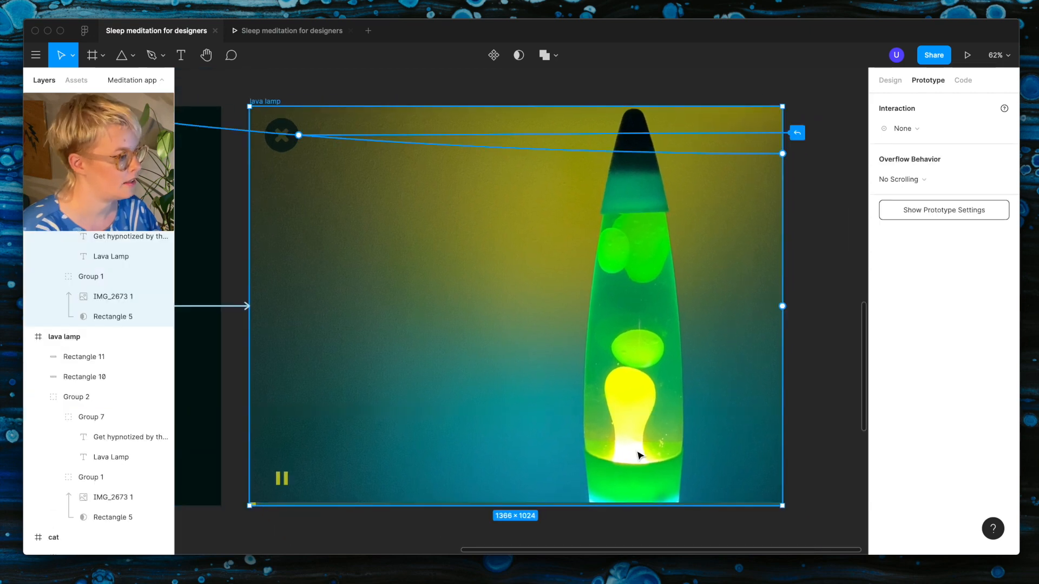
left_click(814, 414)
left_click(602, 384)
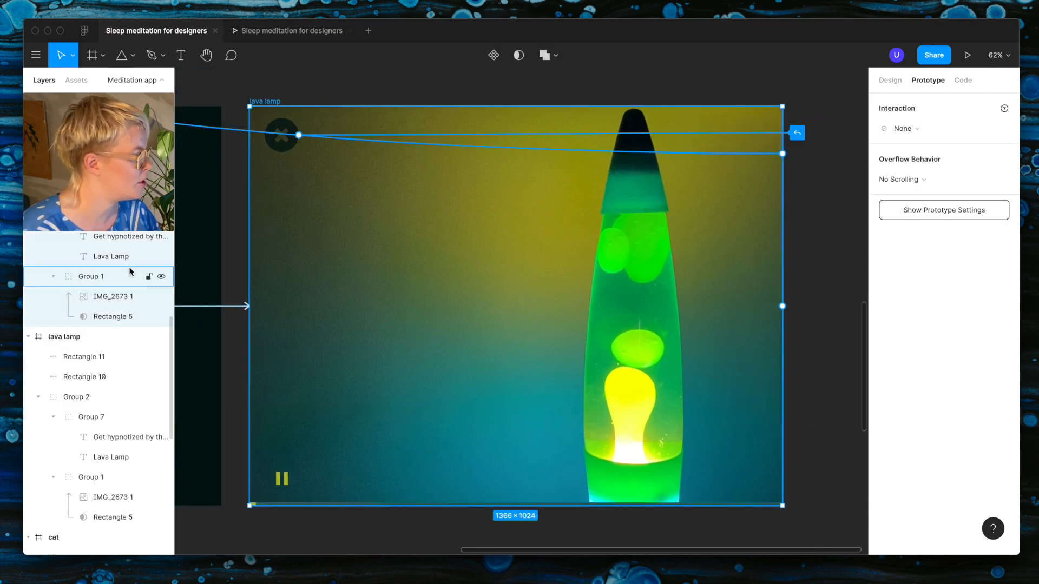
left_click(103, 297)
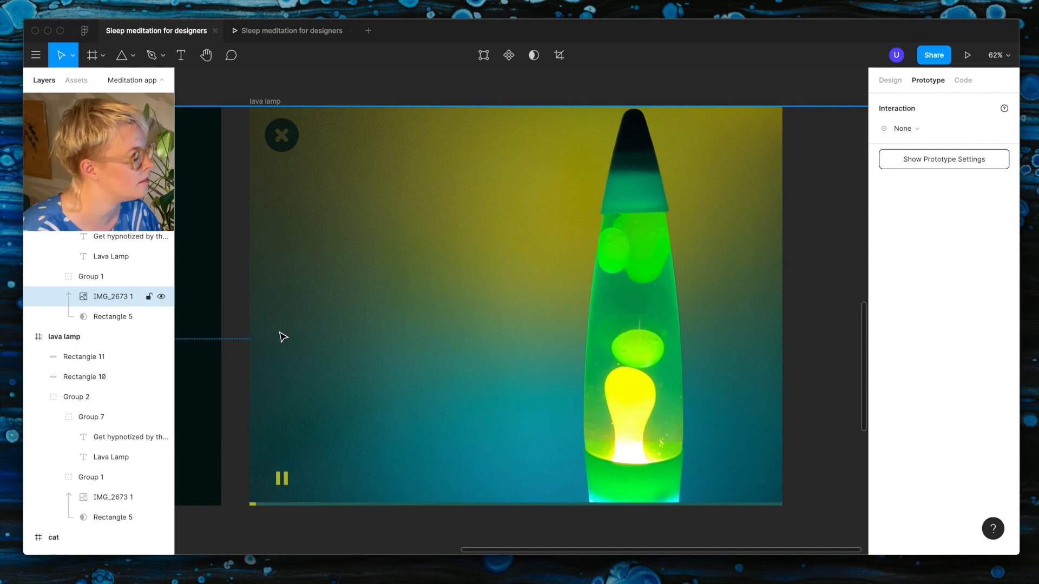
scroll(281, 336, "down", 6)
scroll(297, 337, "left", 5)
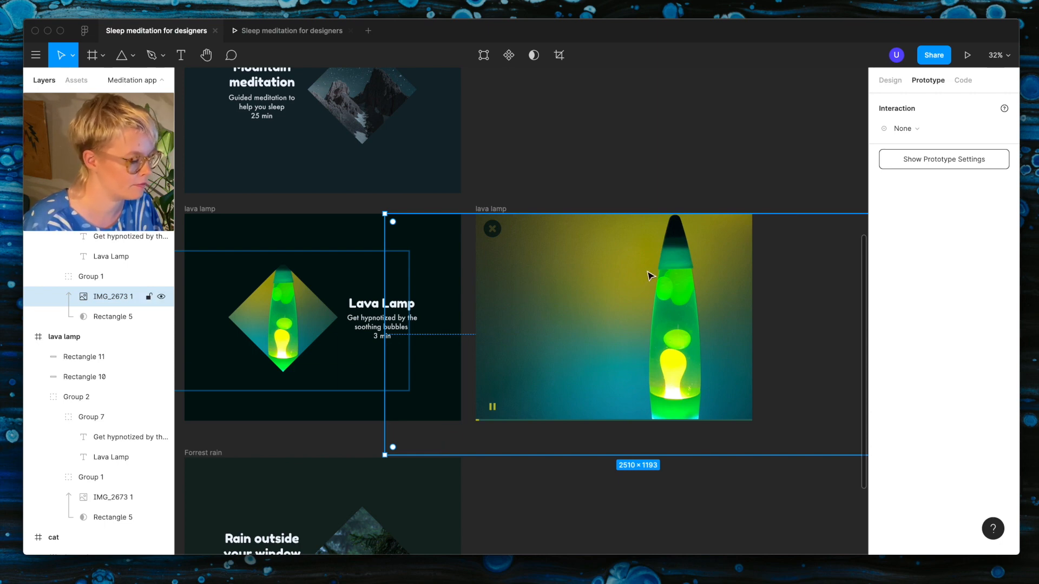
Step: Test opening and closing the full-screen lava lamp view in the prototype preview
left_click(283, 31)
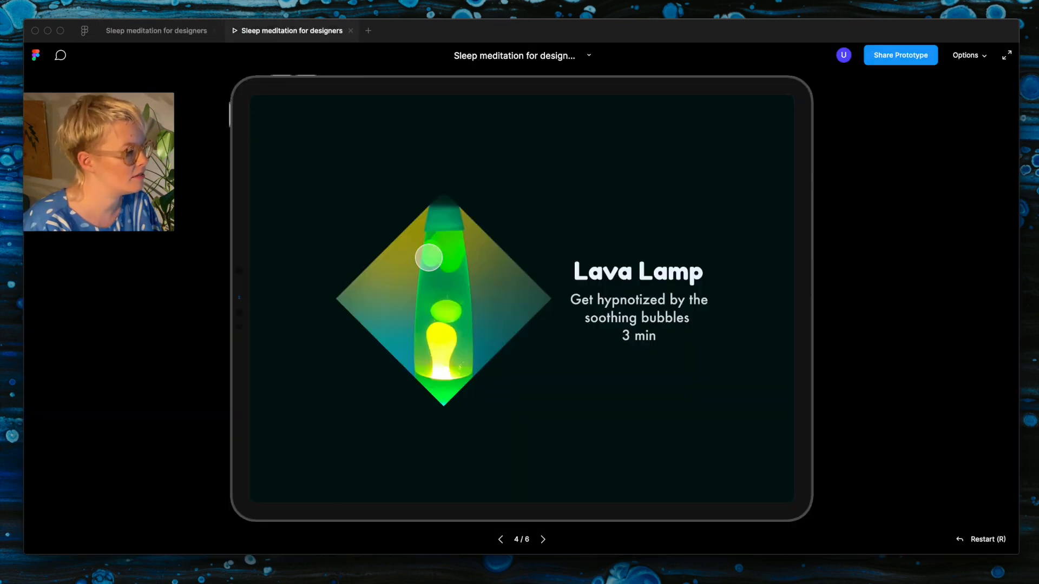
left_click(429, 257)
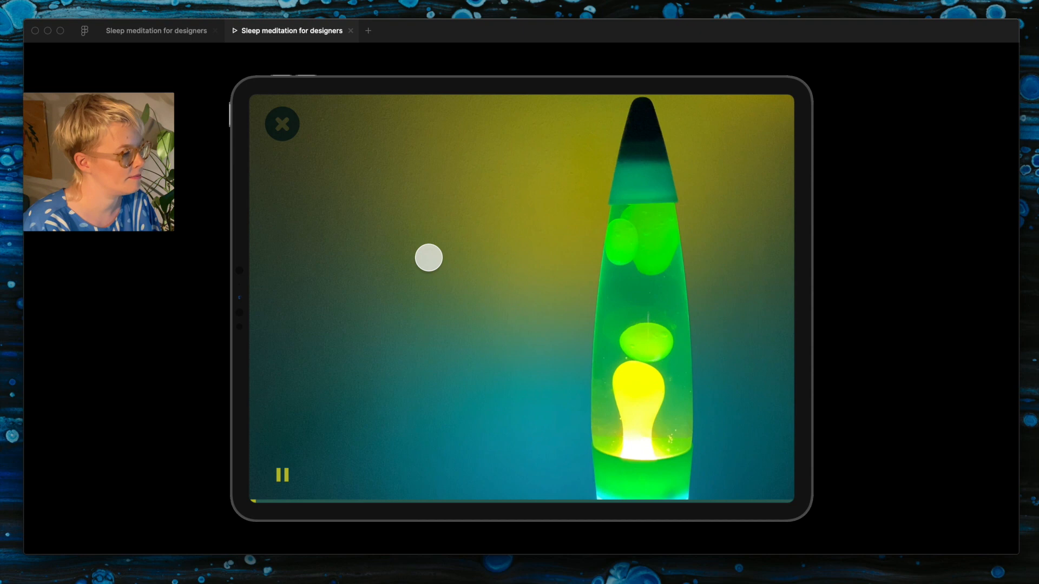
left_click(283, 122)
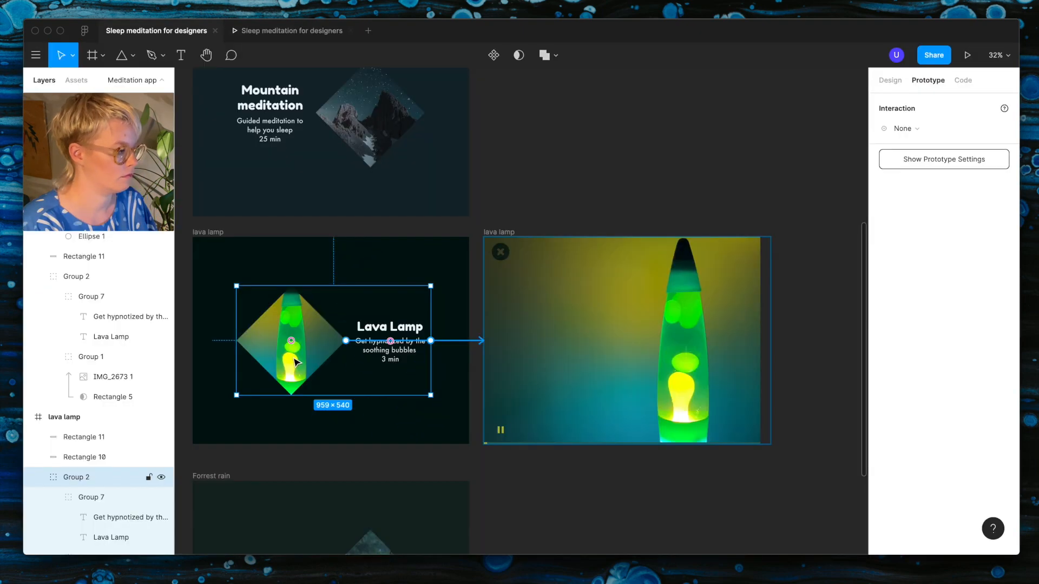
Step: Set the Smart Animate duration of the lava lamp thumbnail's tap interaction to 600 ms on the overview frame
double_click(318, 363)
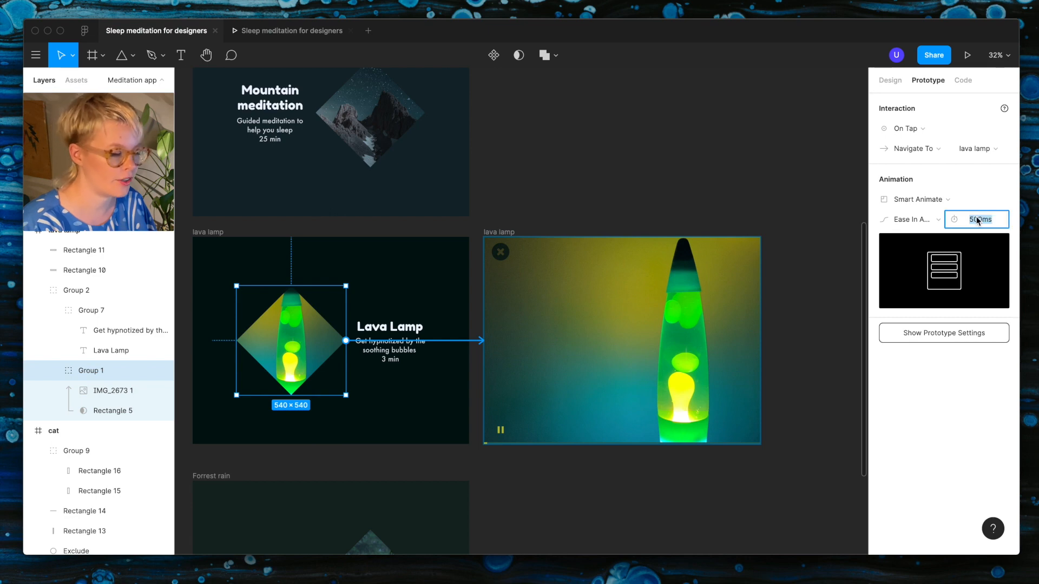
key("Return")
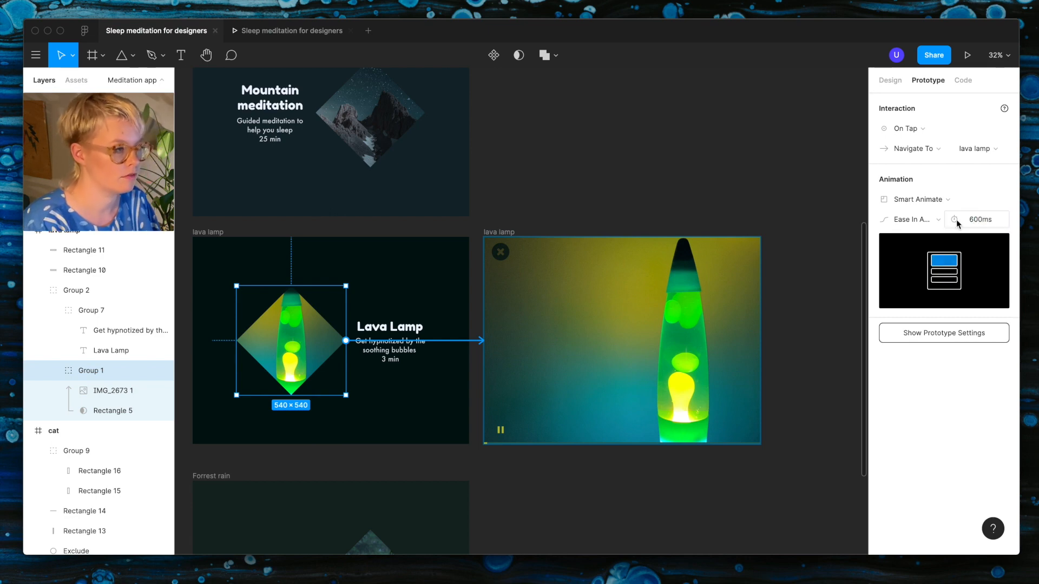
Step: Test the prototype by closing the full-screen cat view, swiping past Mountain meditation to Lava Lamp, and opening its full-screen view
left_click(303, 31)
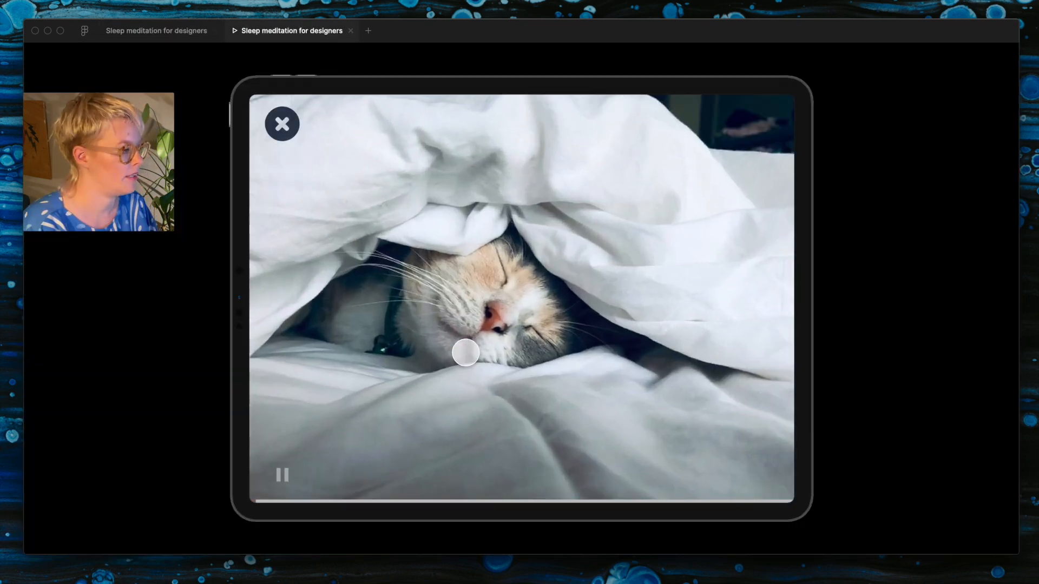
left_click(283, 124)
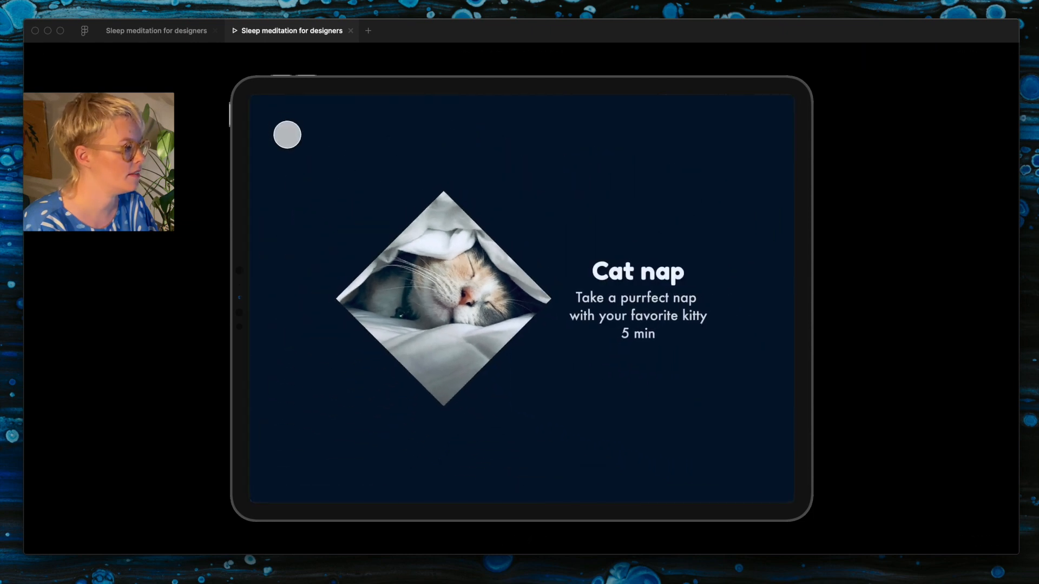
left_click_drag(505, 470, 513, 279)
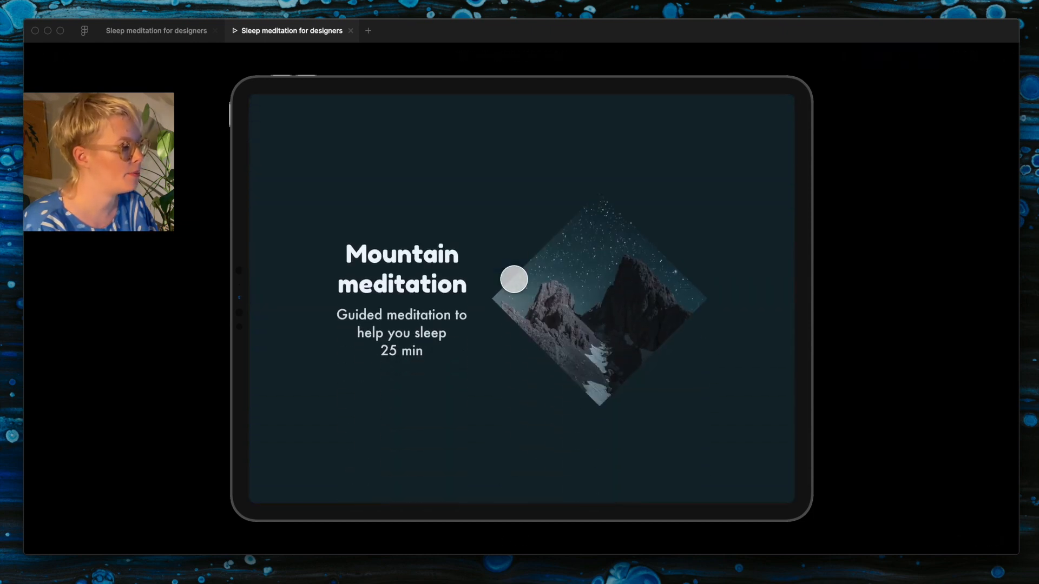
left_click_drag(491, 457, 512, 234)
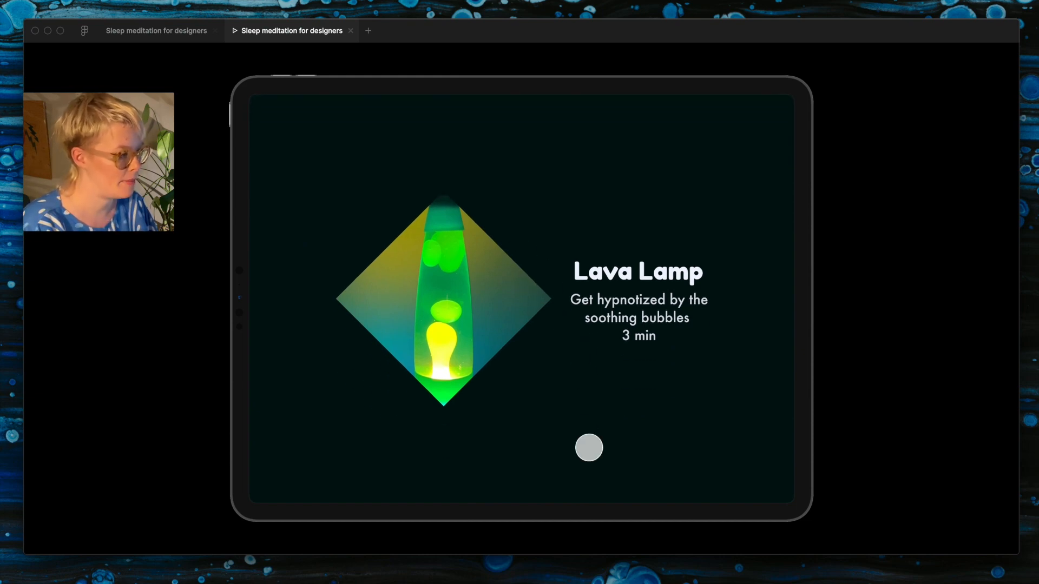
left_click(457, 290)
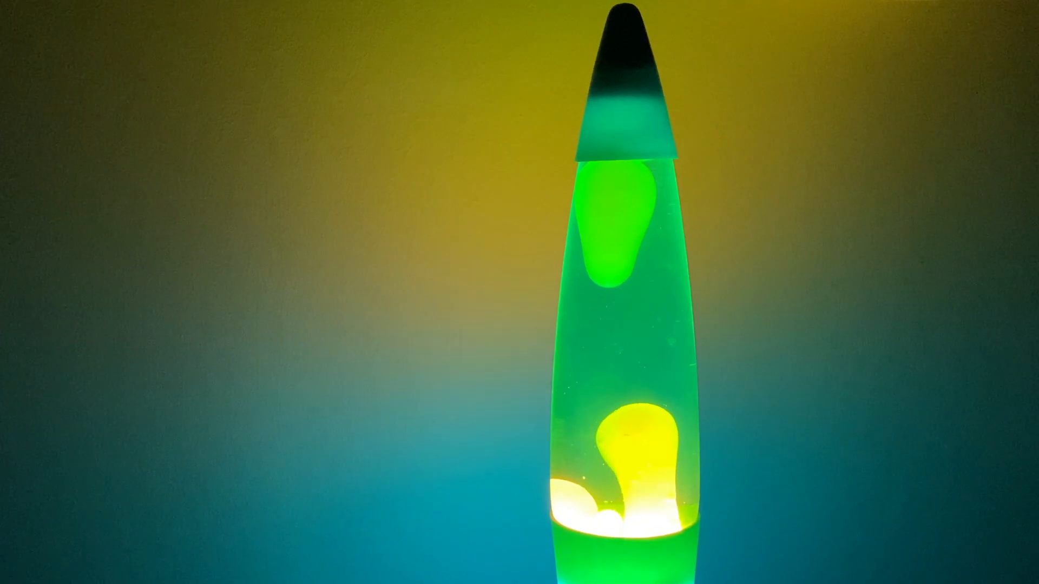